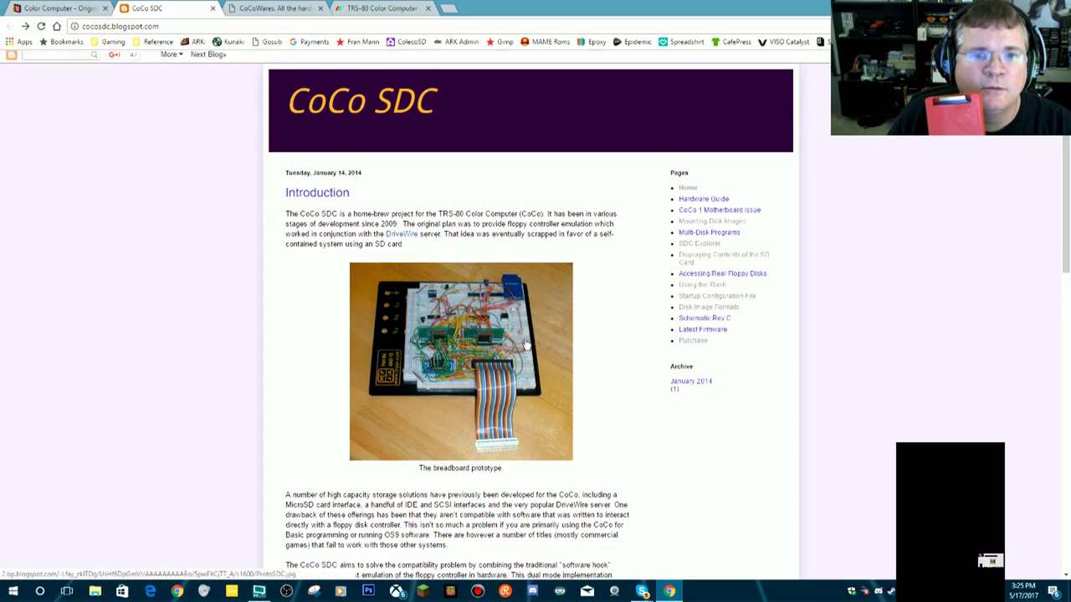
- Skim the cocosdc.blogspot.com post, then switch to the CoCoWares CoCo SDC page with its $40.00 price
scroll(525, 344, down, 6)
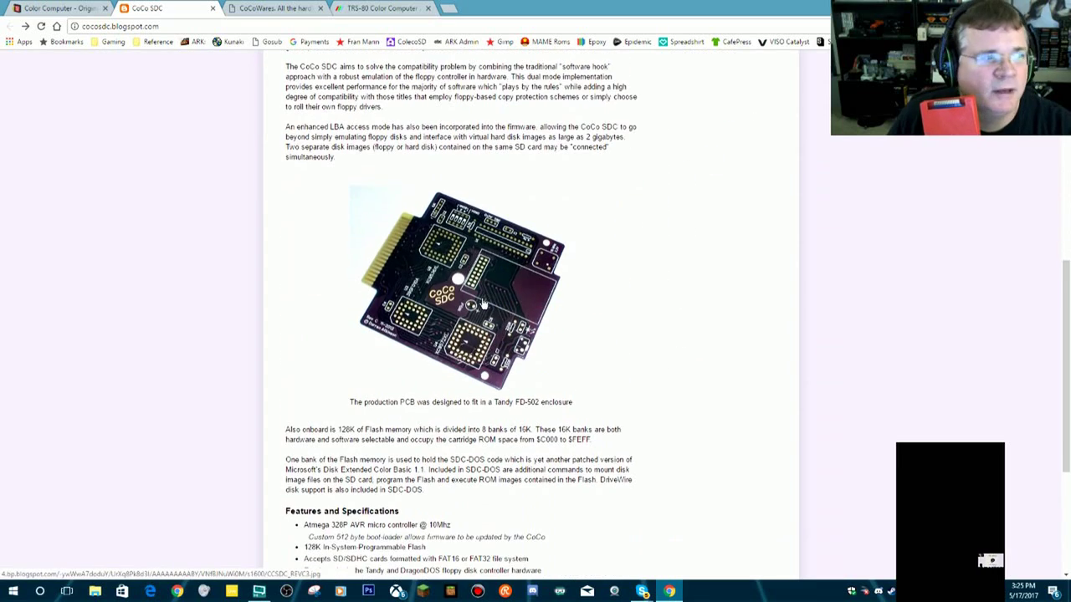
scroll(485, 306, down, 3)
scroll(485, 302, up, 4)
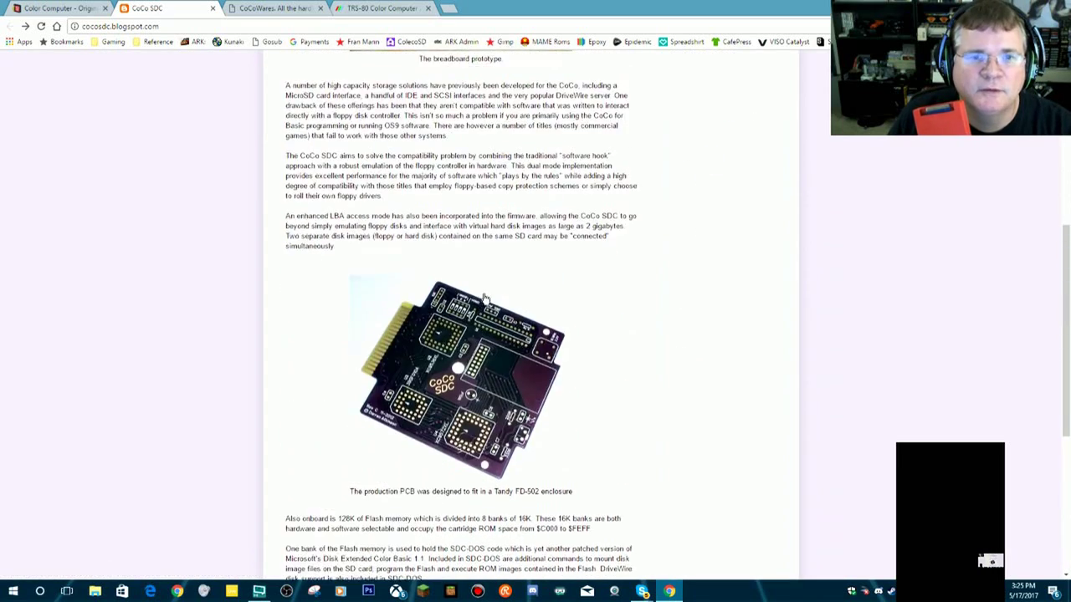
scroll(483, 300, up, 3)
scroll(485, 301, down, 3)
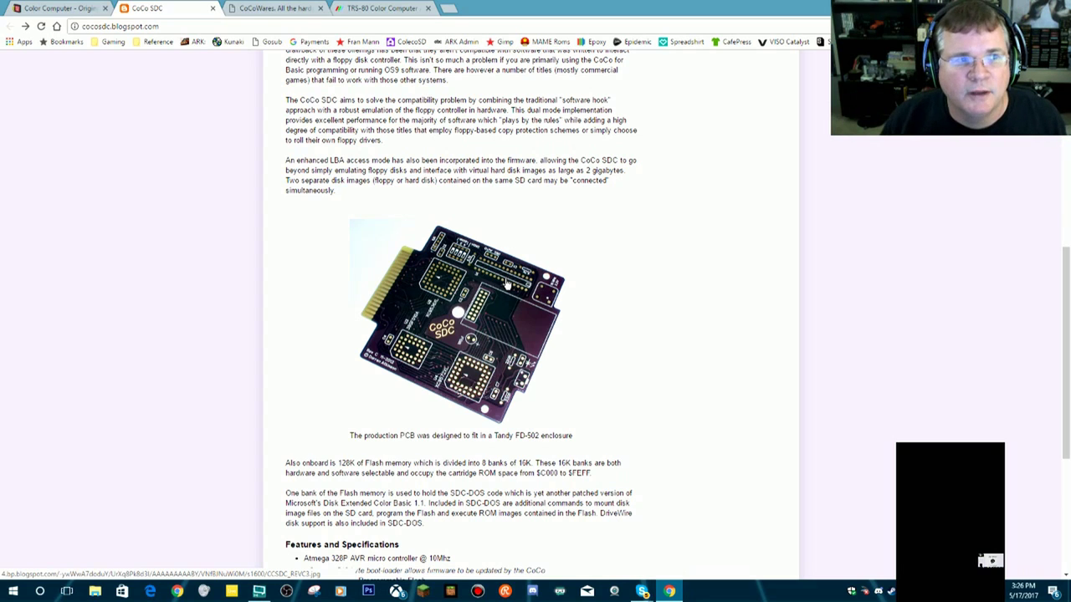
click(258, 7)
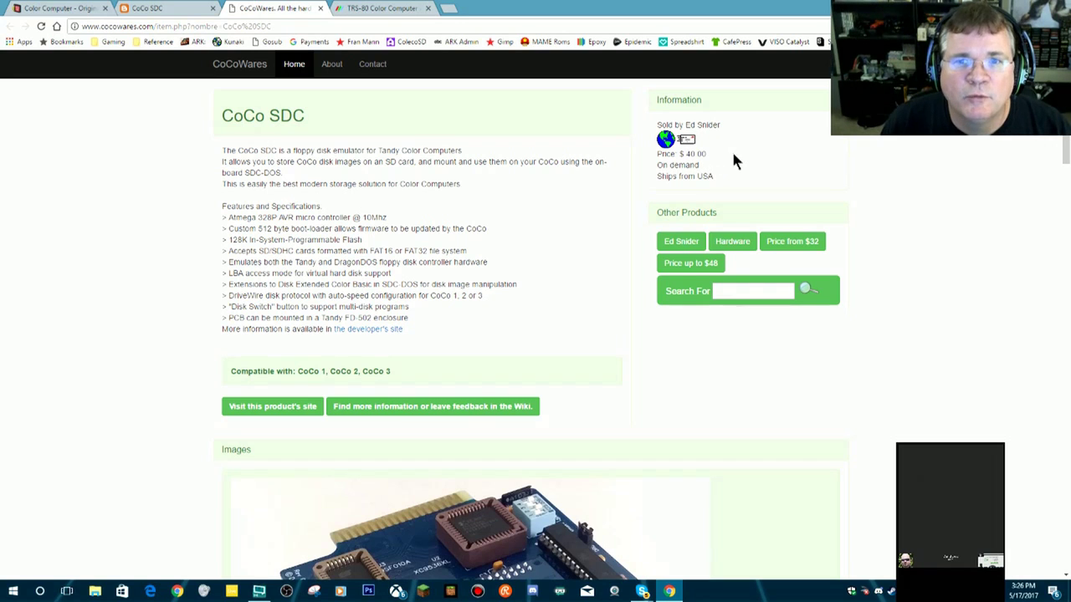
- From the Color Computer resource page, open the Strongware link in a new tab
click(138, 8)
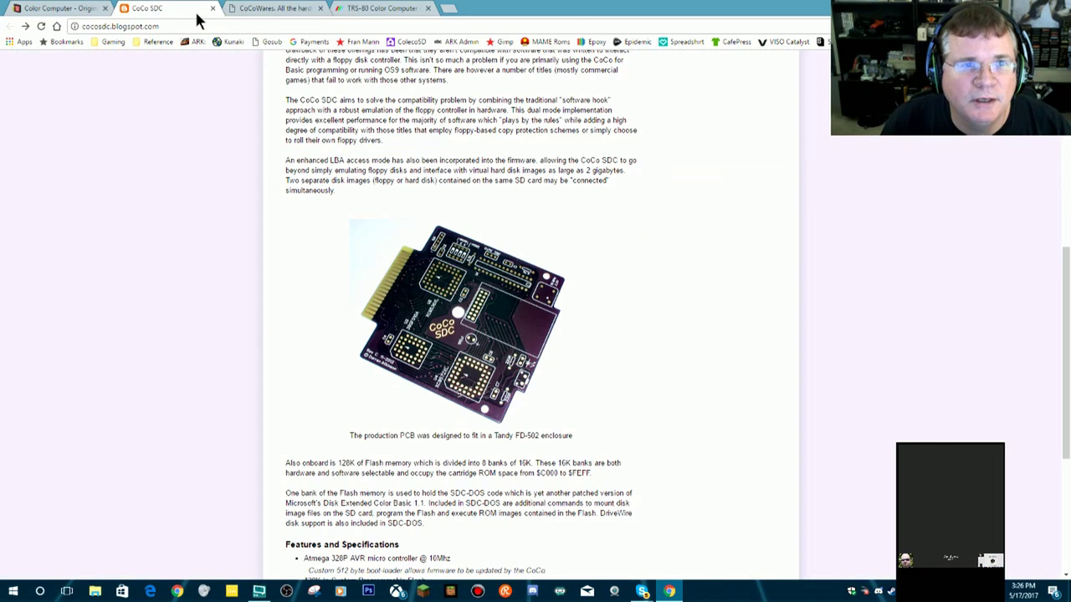
click(63, 9)
scroll(584, 238, down, 1)
click(584, 241)
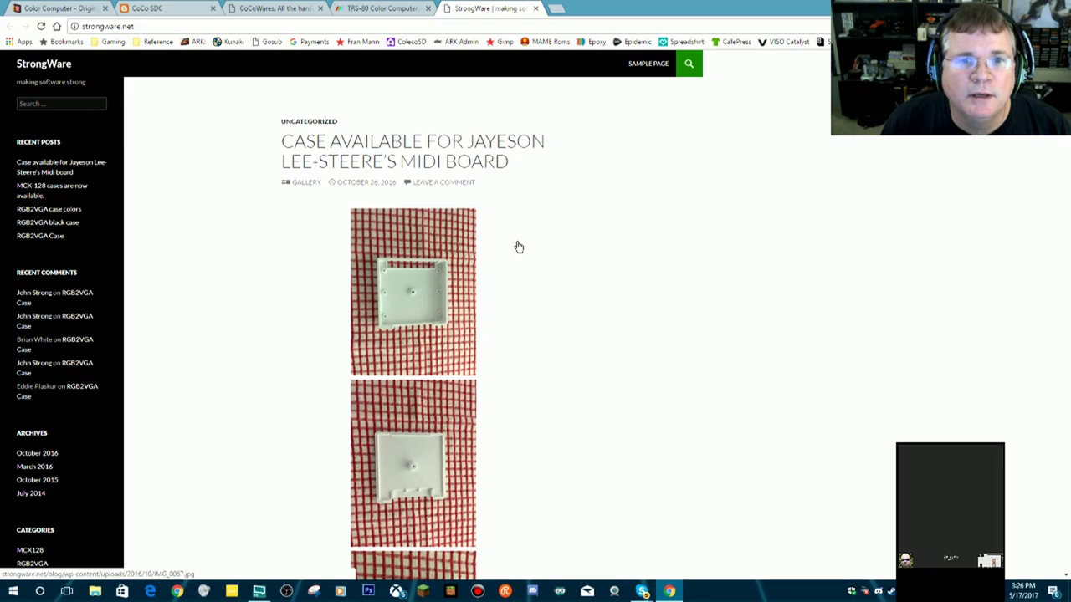
- Scroll through the StrongWare blog posts about 3D-printed cases, ending near the MIDI board case post
scroll(514, 245, down, 4)
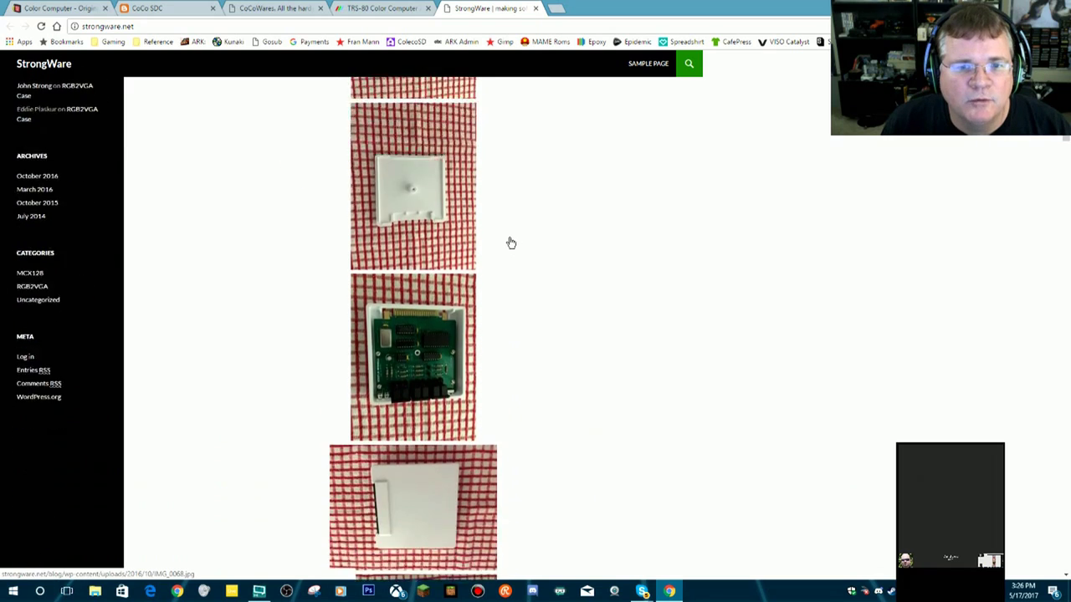
scroll(511, 243, down, 5)
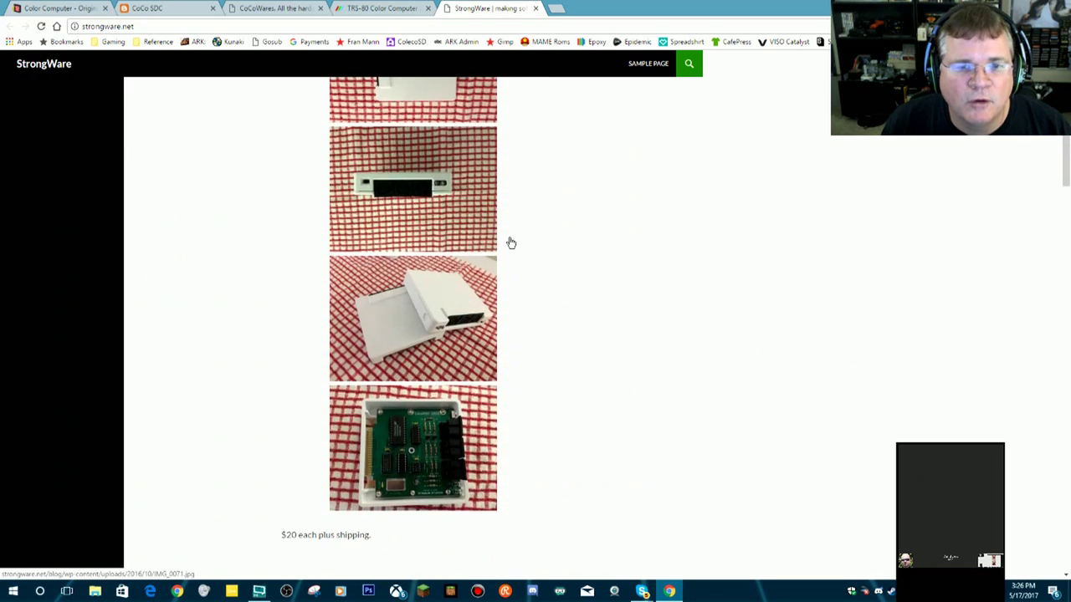
scroll(511, 243, down, 5)
scroll(511, 242, down, 1)
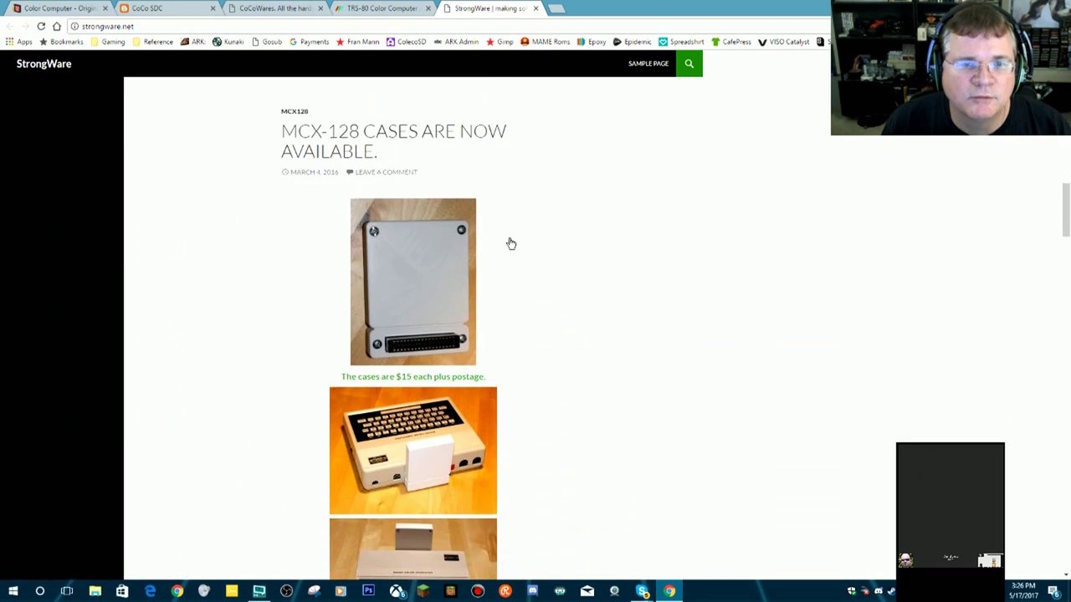
scroll(511, 244, up, 15)
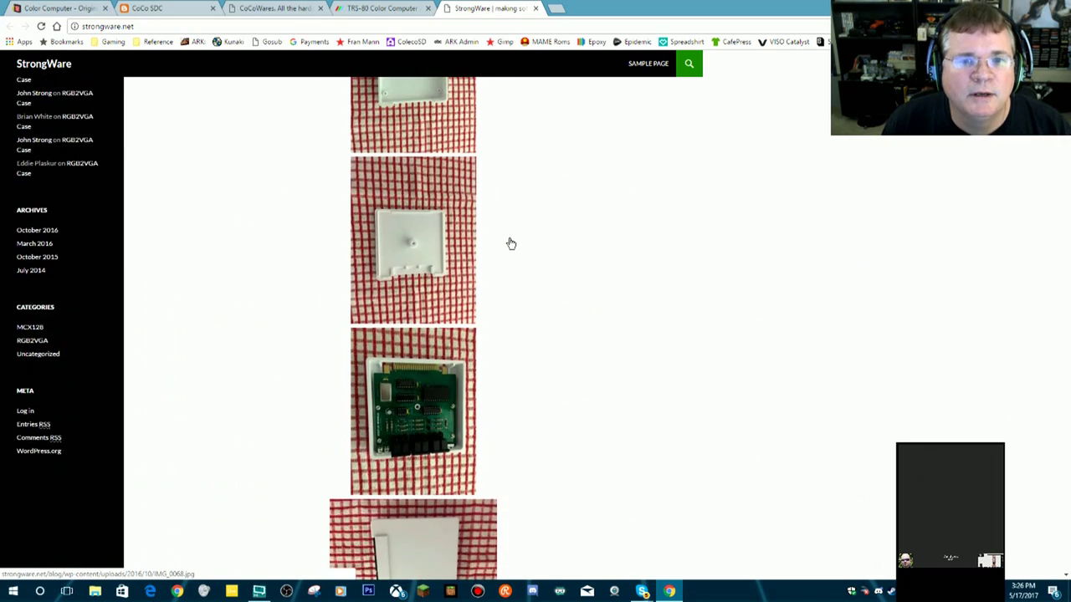
scroll(511, 244, down, 5)
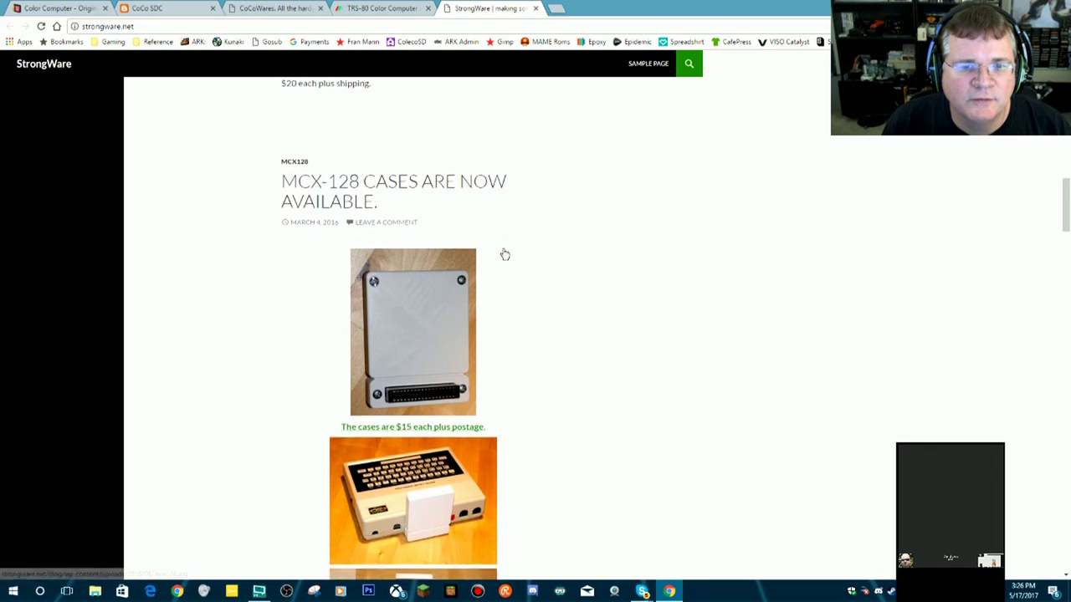
scroll(504, 254, down, 10)
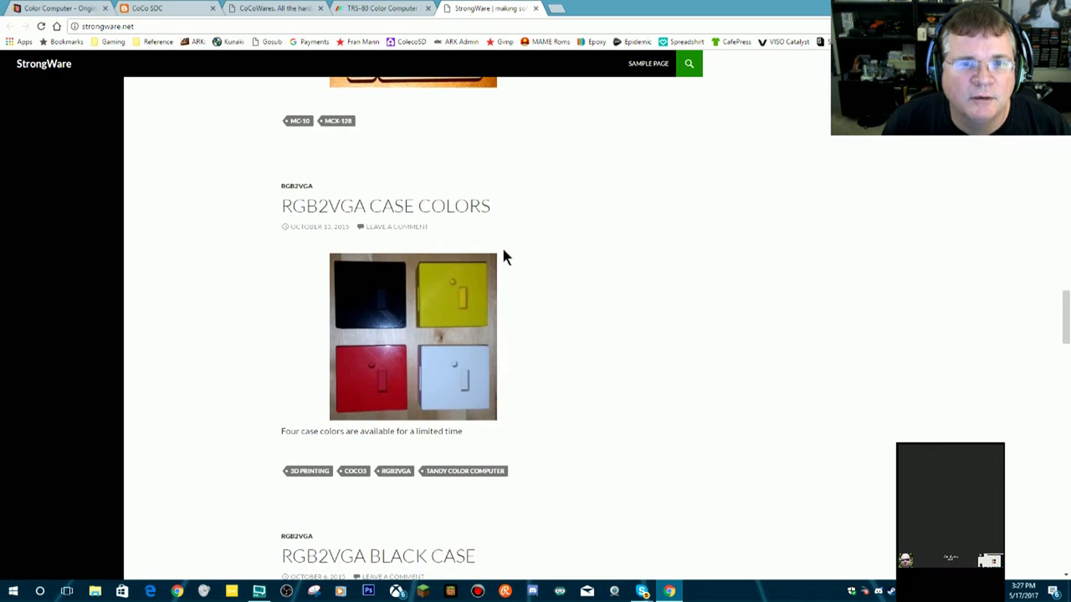
scroll(474, 210, down, 5)
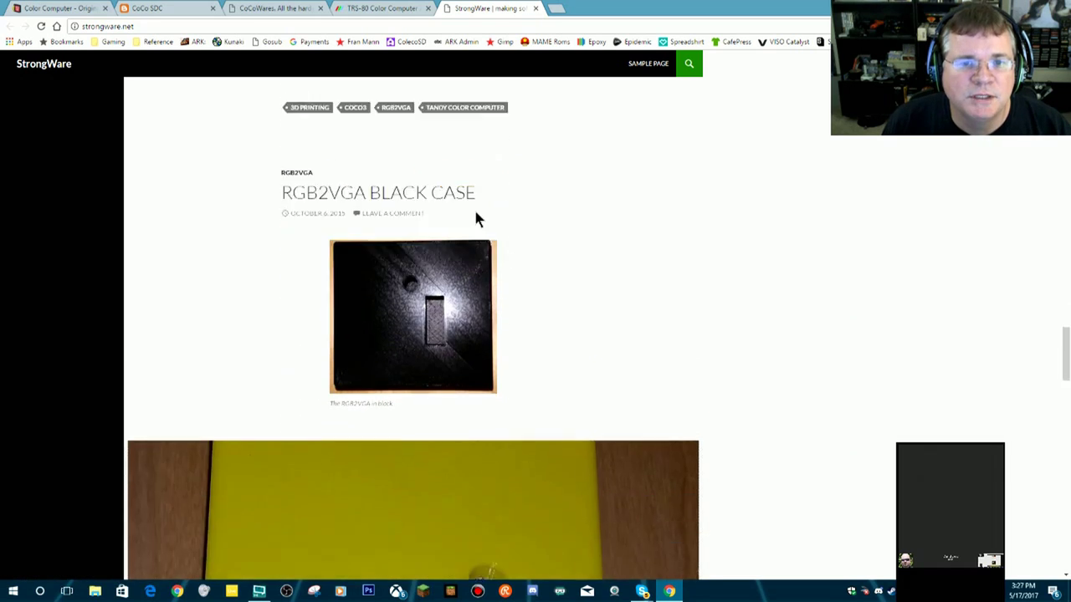
scroll(475, 215, down, 7)
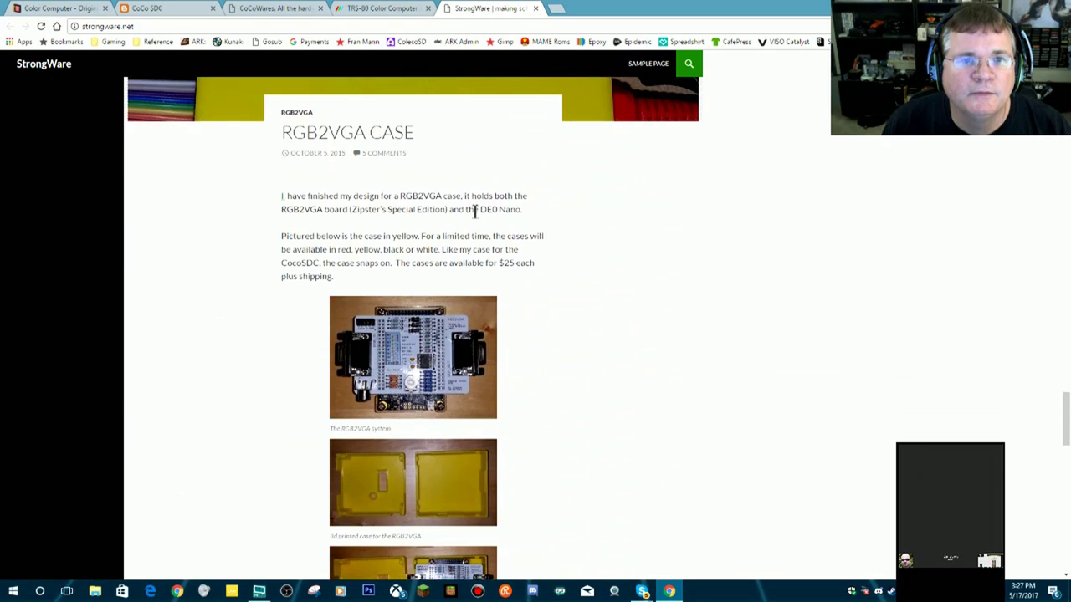
scroll(475, 211, down, 10)
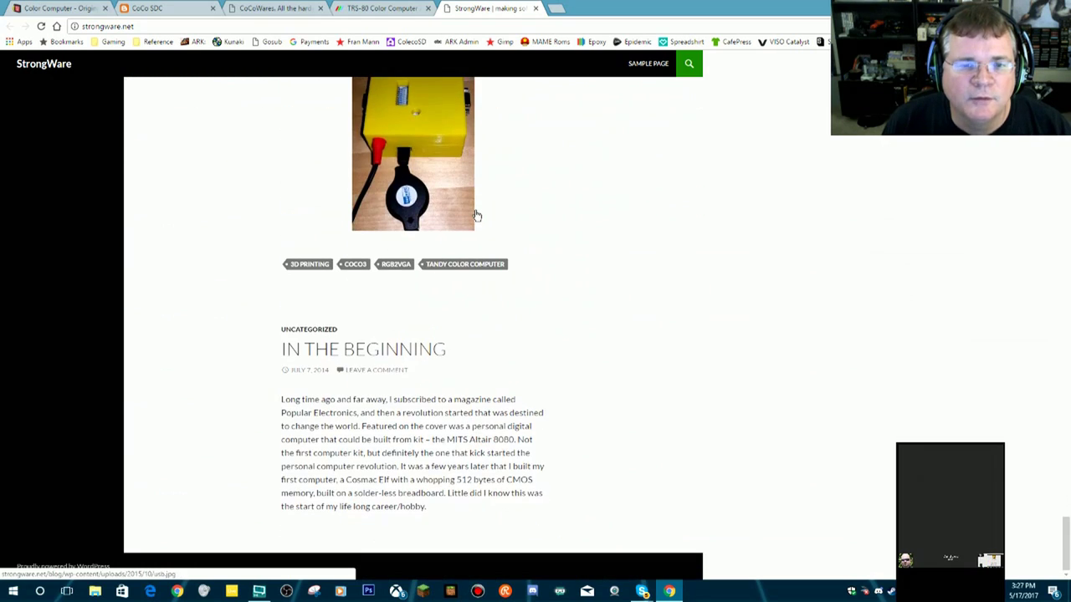
scroll(475, 216, up, 15)
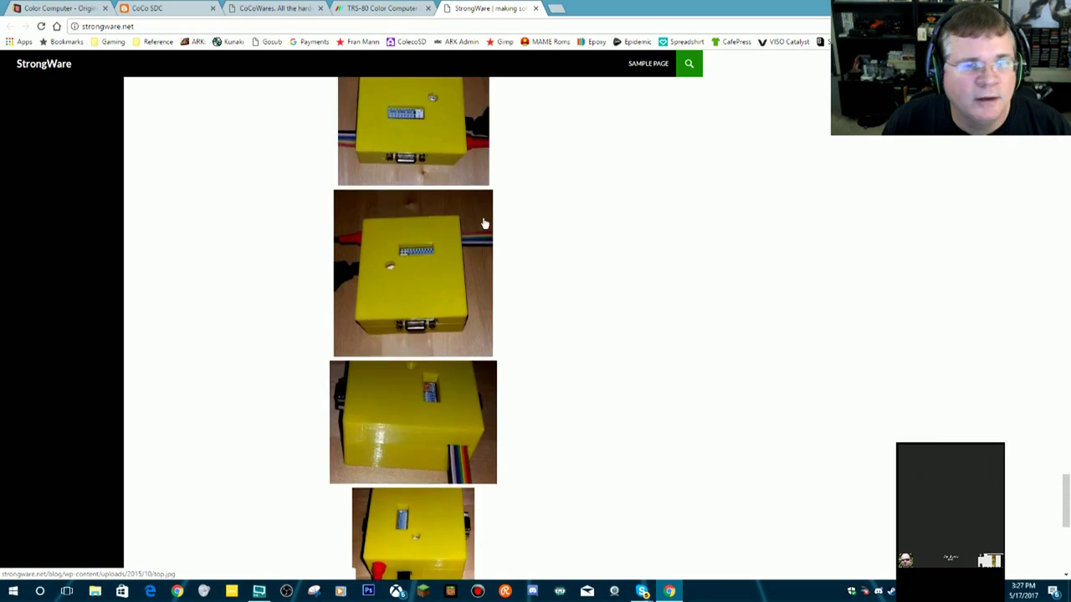
scroll(481, 226, up, 15)
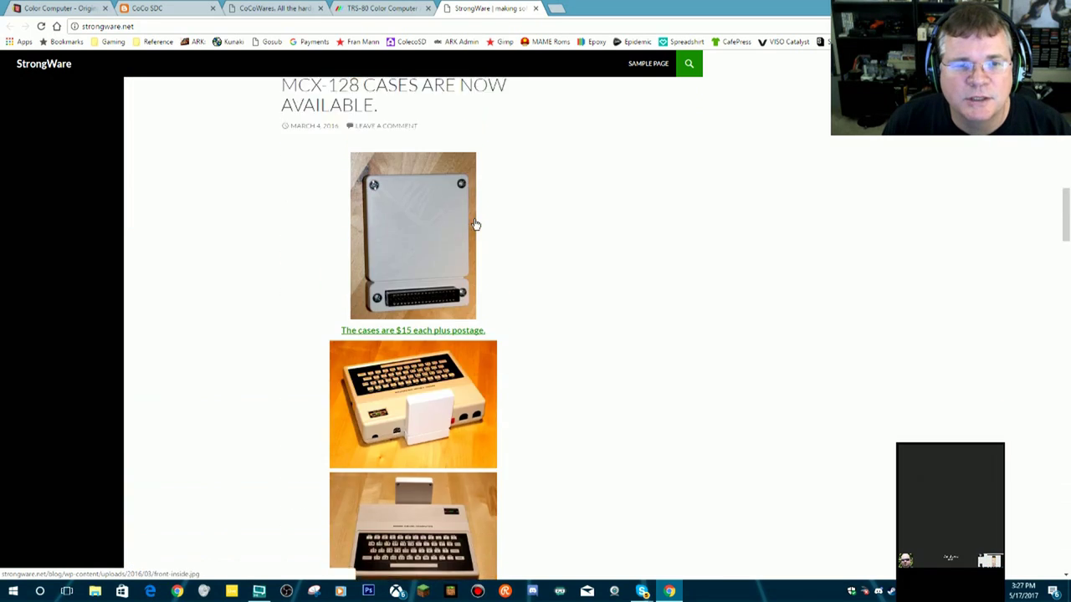
scroll(480, 228, up, 3)
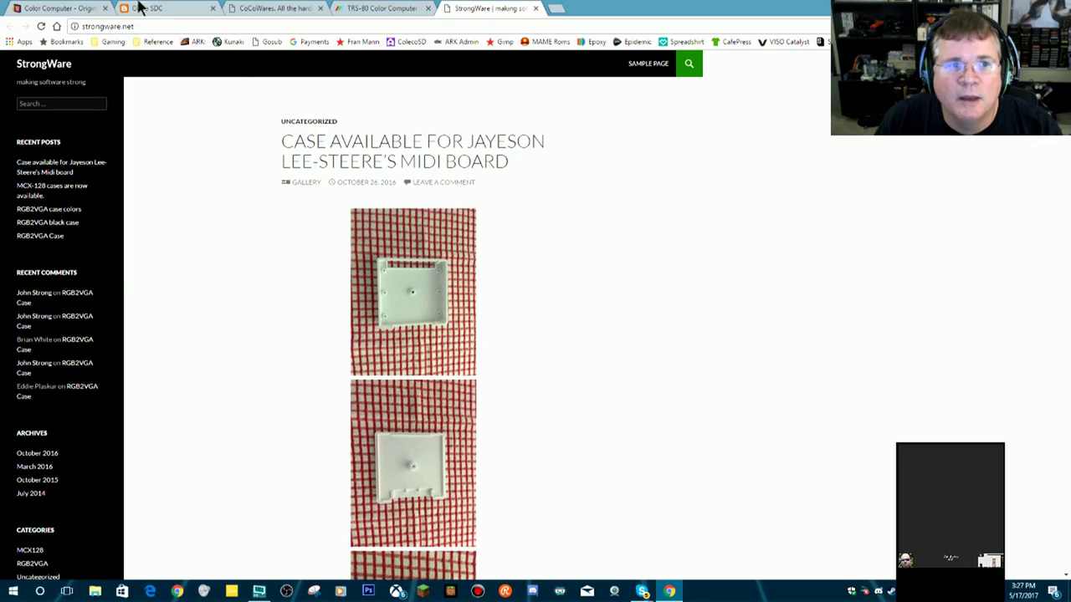
- Return to the ogsteviestrow.com Color Computer page and browse its Blogs, Projects and Buy/Sell/Trade lists
click(53, 8)
scroll(622, 348, up, 8)
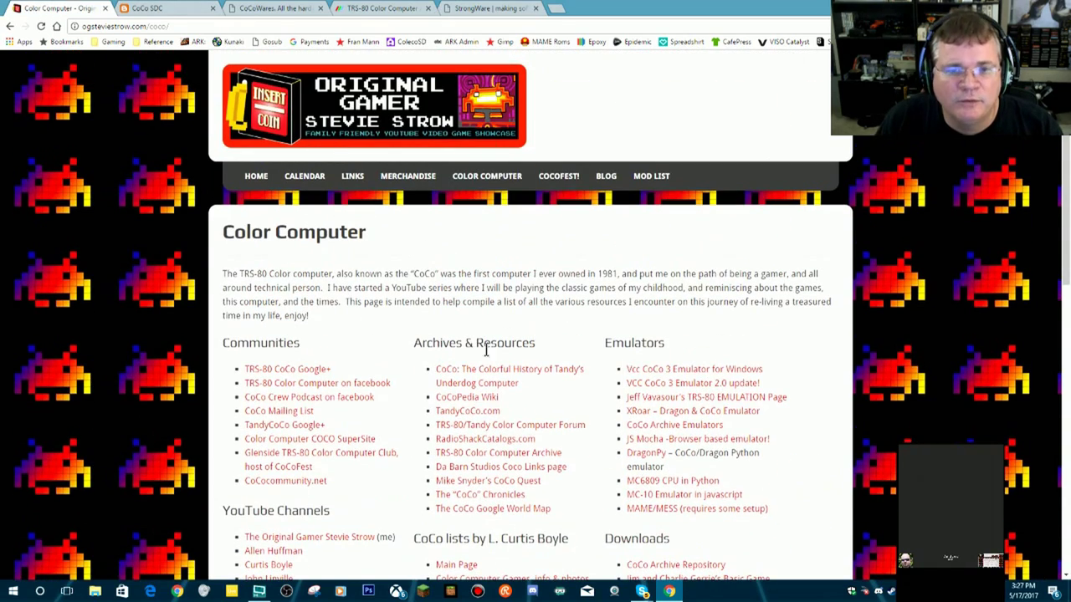
scroll(481, 347, down, 2)
scroll(481, 349, down, 3)
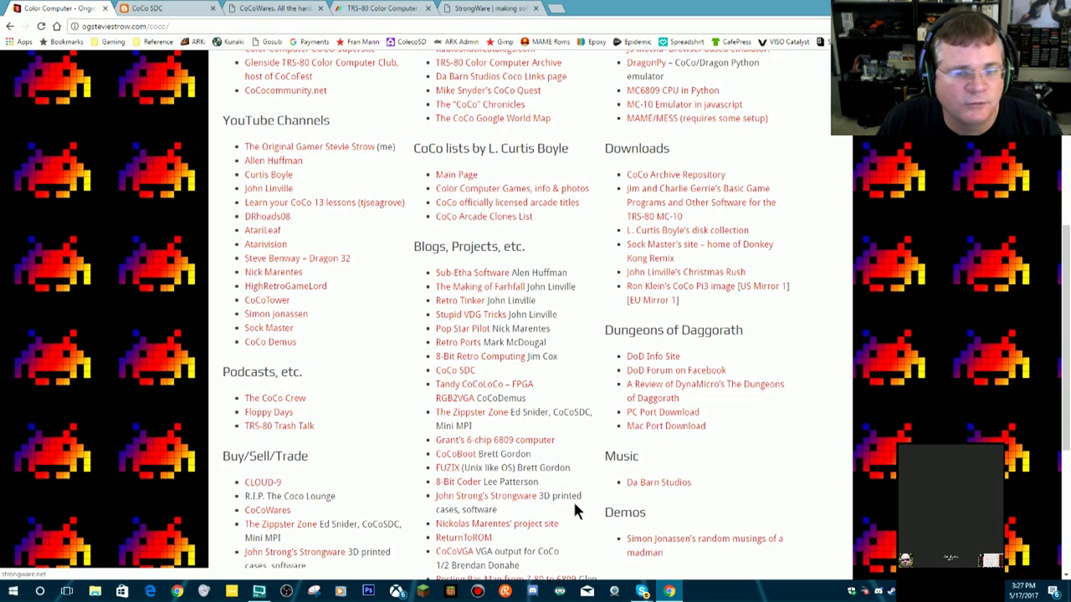
scroll(470, 505, down, 2)
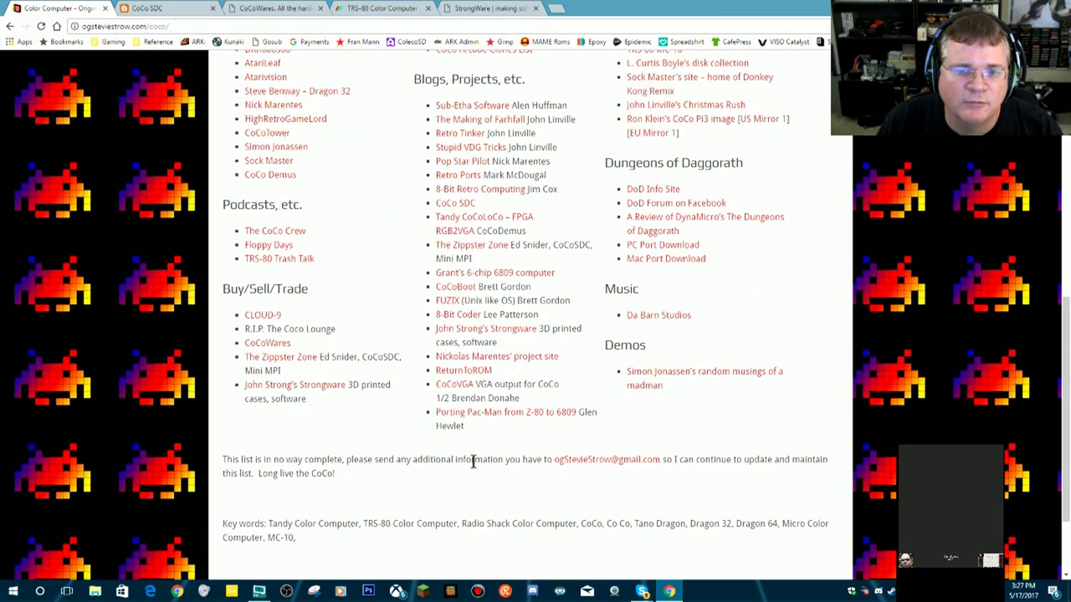
scroll(471, 457, up, 6)
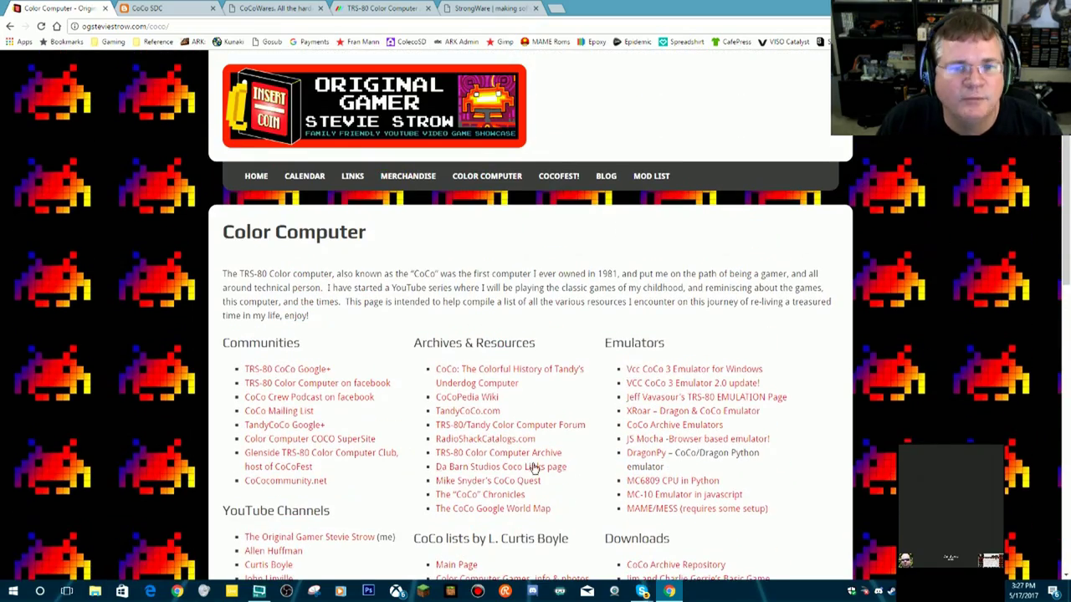
scroll(472, 456, down, 3)
scroll(519, 456, down, 1)
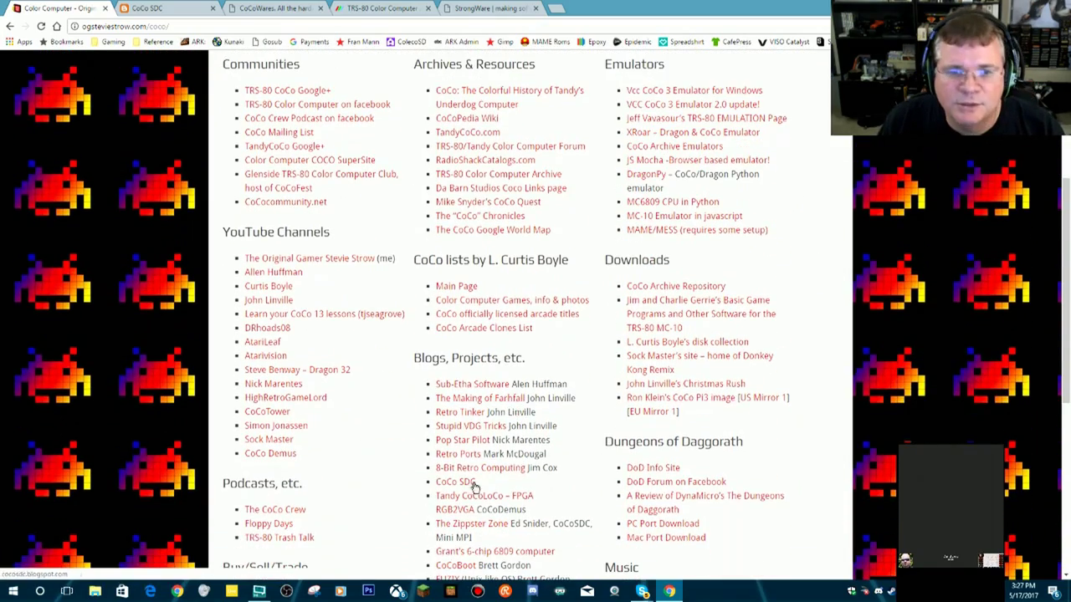
scroll(505, 428, down, 2)
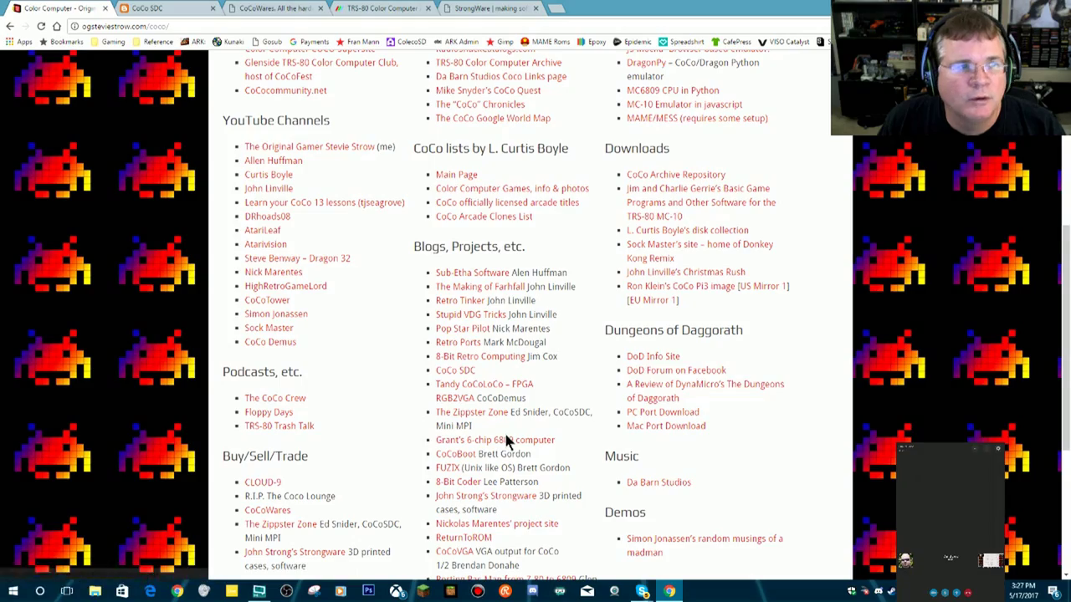
scroll(503, 430, up, 5)
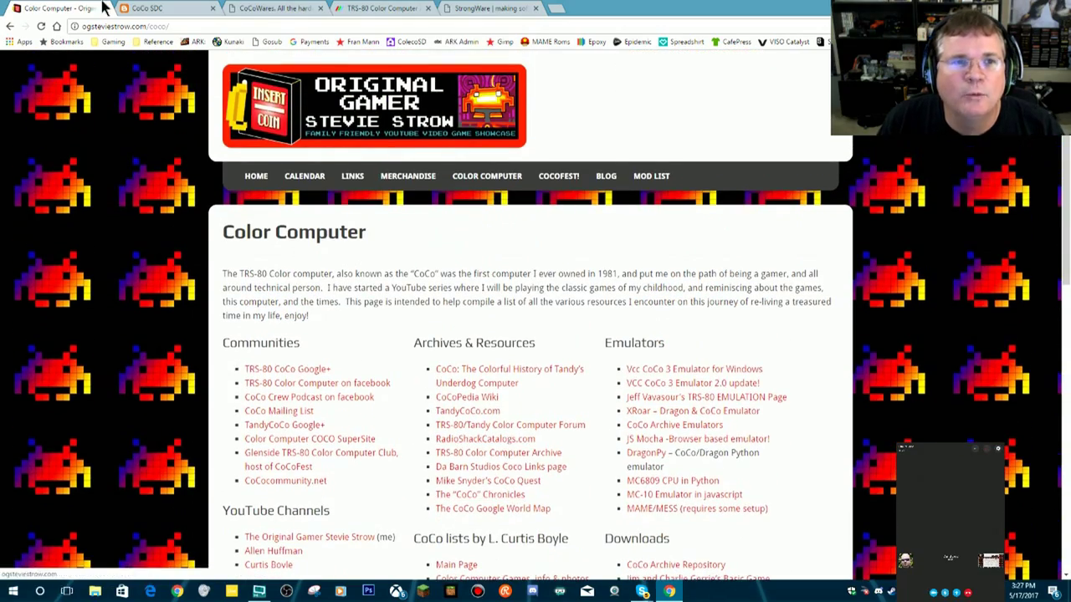
- Glance at the TRS-80 Color Computer Archive tab and return to the CoCo SDC blog
click(159, 8)
click(381, 8)
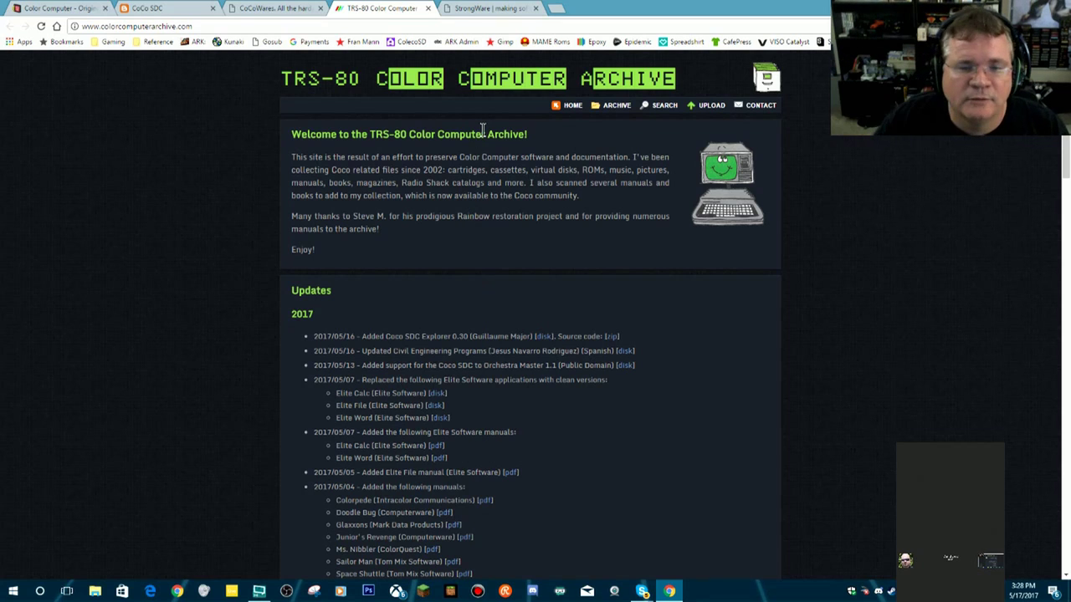
click(180, 8)
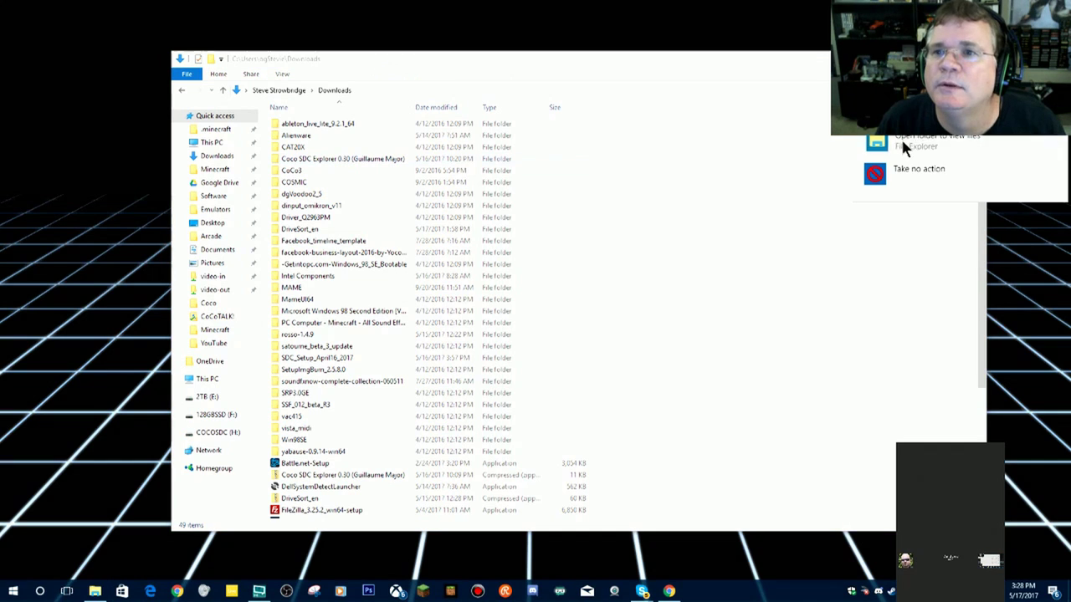
- Open the COCOSDC card in a window and arrange it beside the Downloads window
click(904, 144)
drag(456, 81, 616, 132)
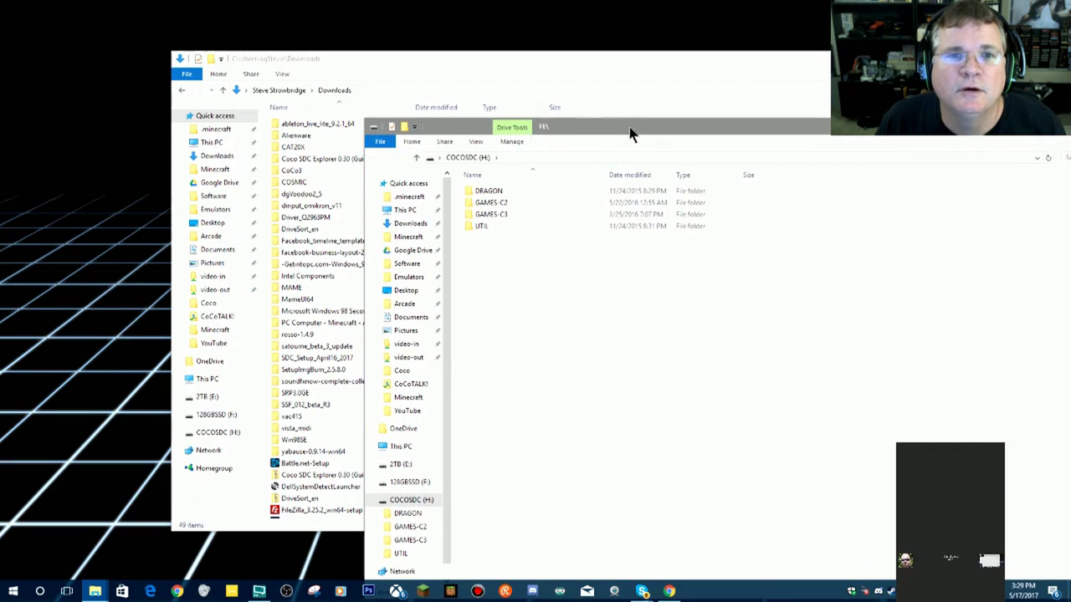
drag(358, 118, 578, 211)
drag(842, 232, 764, 189)
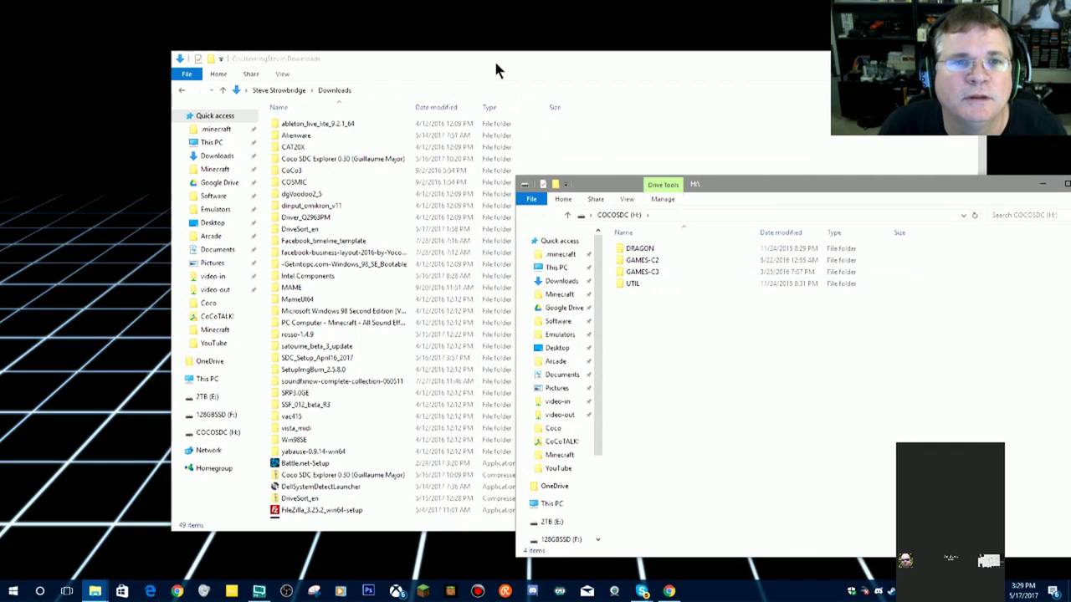
drag(497, 56, 424, 39)
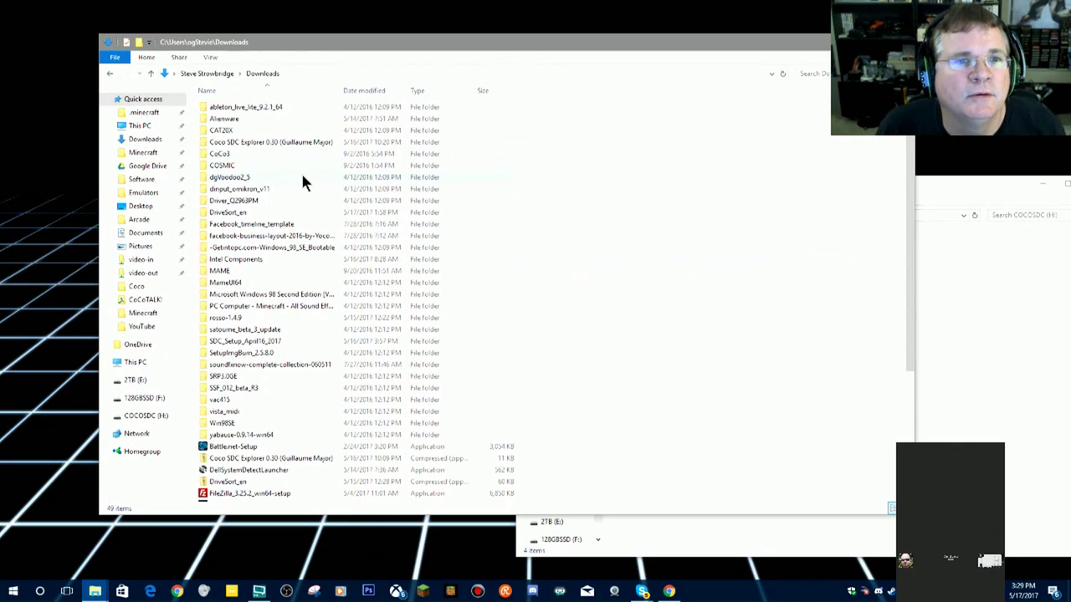
- Open the Coco SDC Explorer 0.30 folder and its inner subfolder to list the sdcx files
click(287, 144)
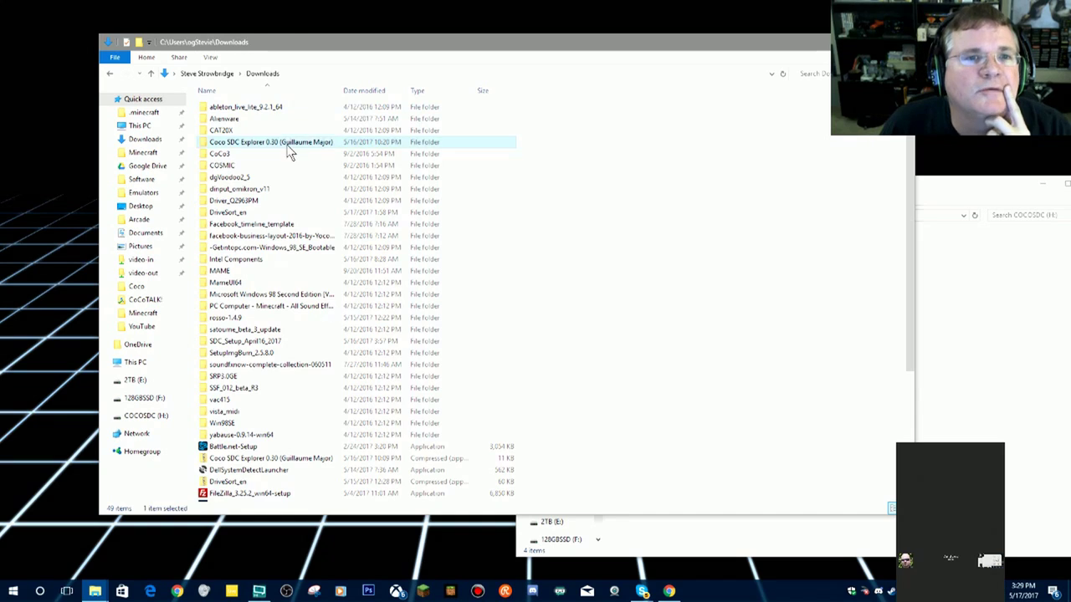
double_click(289, 149)
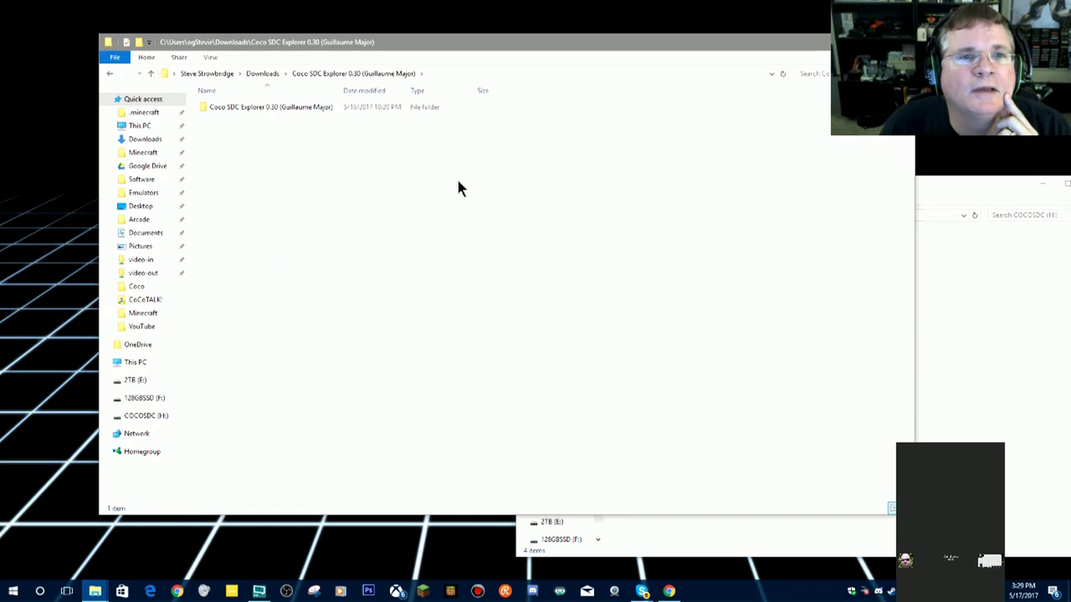
double_click(283, 115)
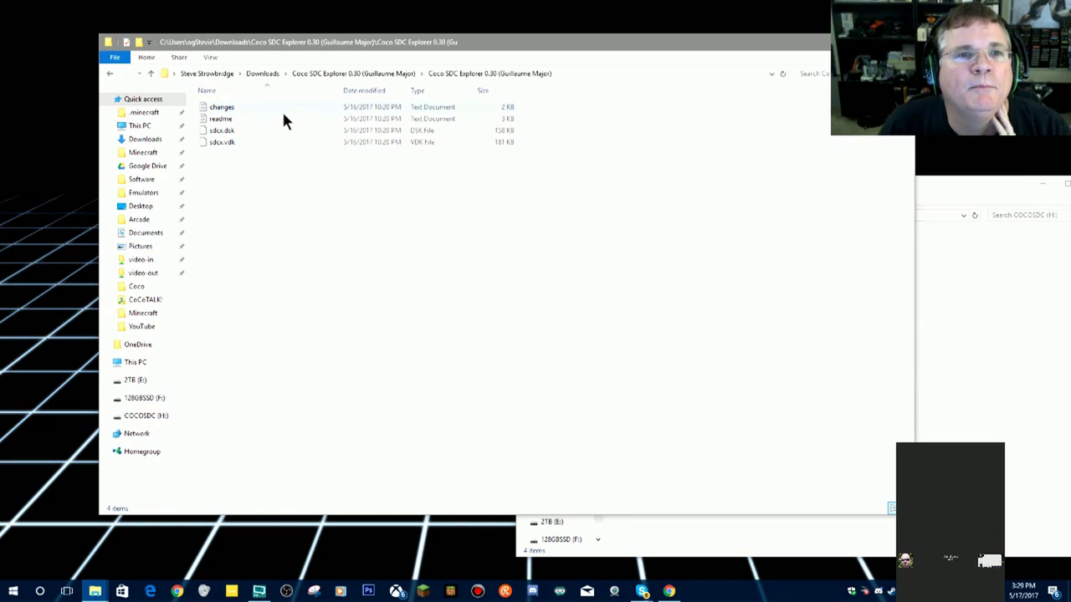
click(942, 195)
double_click(230, 118)
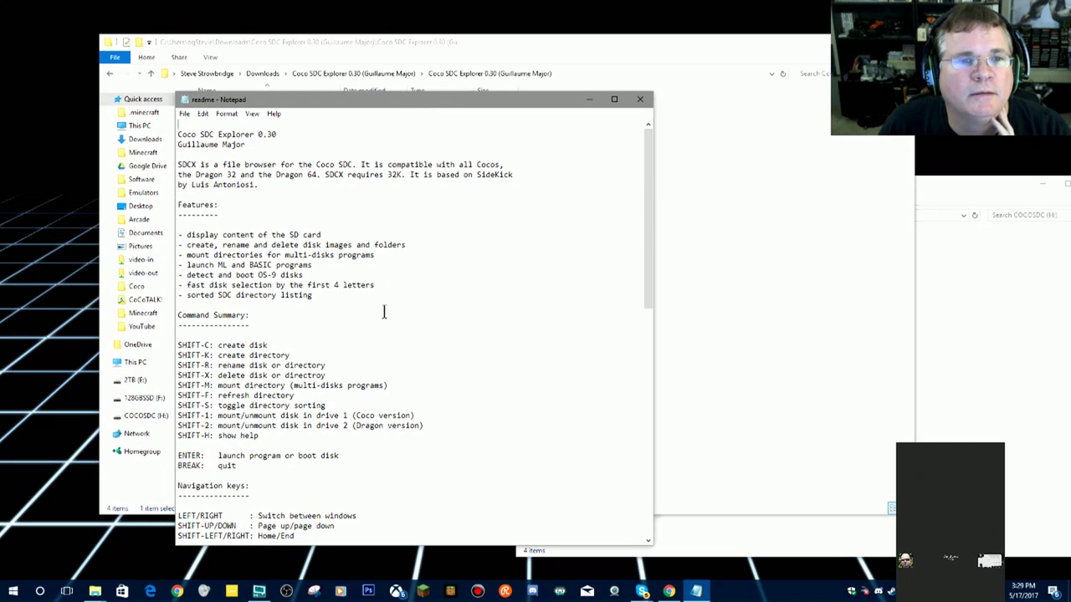
scroll(382, 306, down, 6)
scroll(382, 306, down, 12)
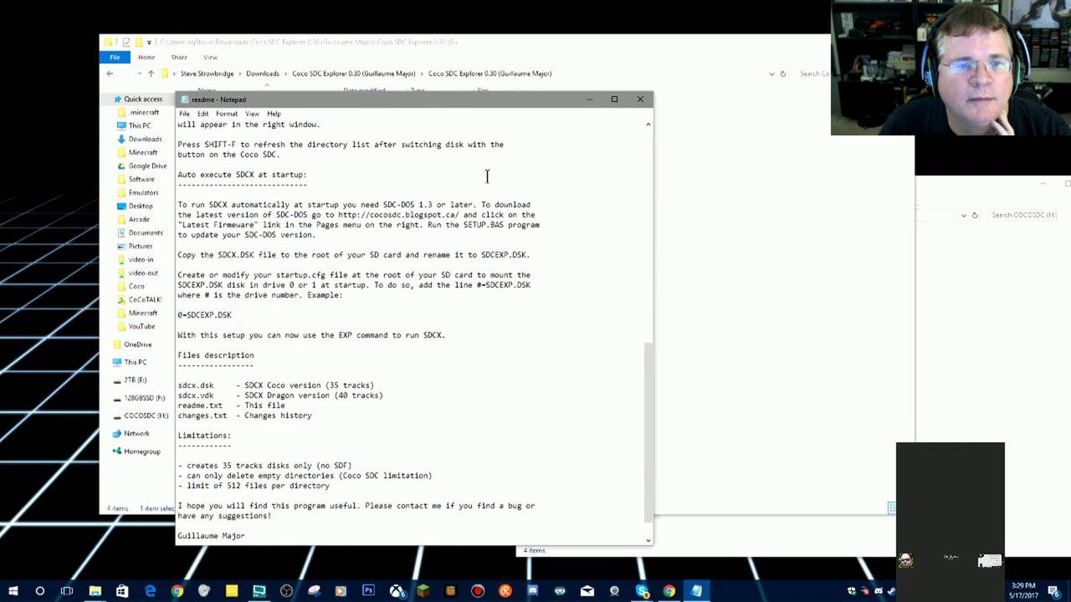
click(588, 99)
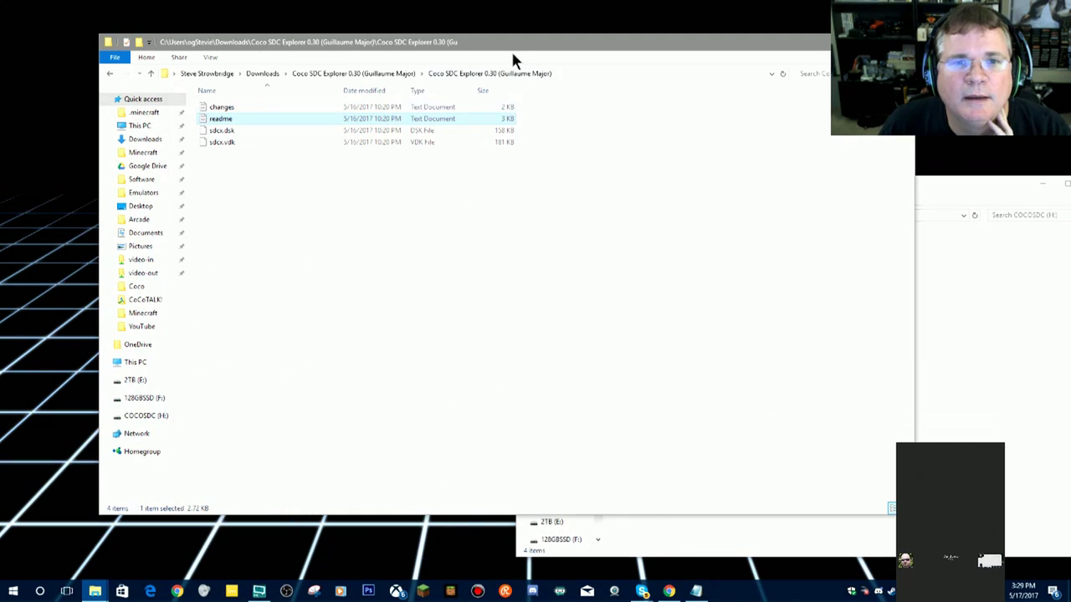
- Copy sdcx.dsk onto the COCOSDC (H:) card
click(955, 184)
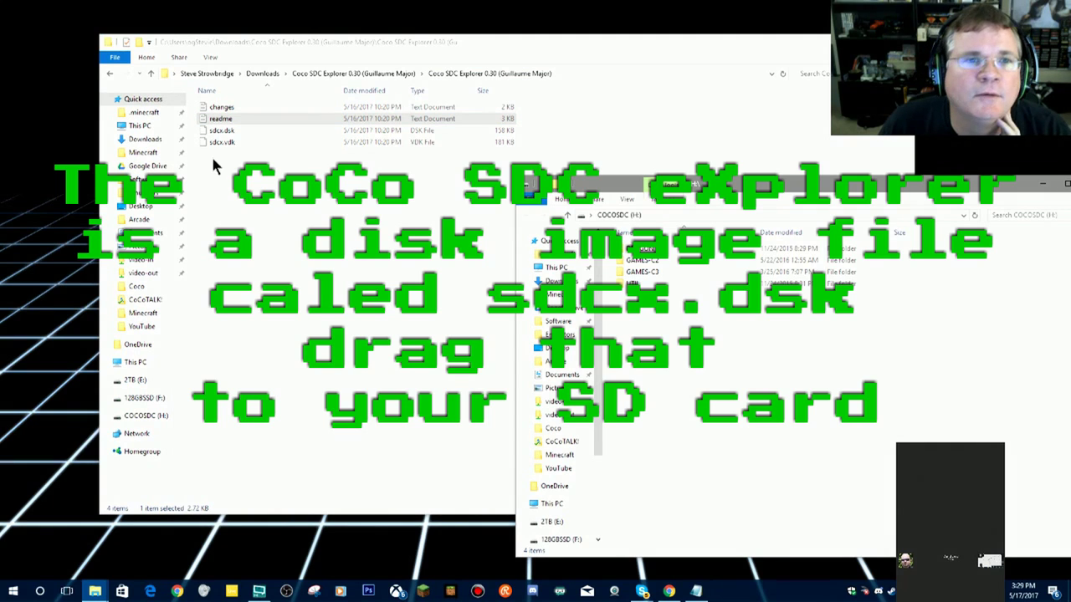
click(221, 131)
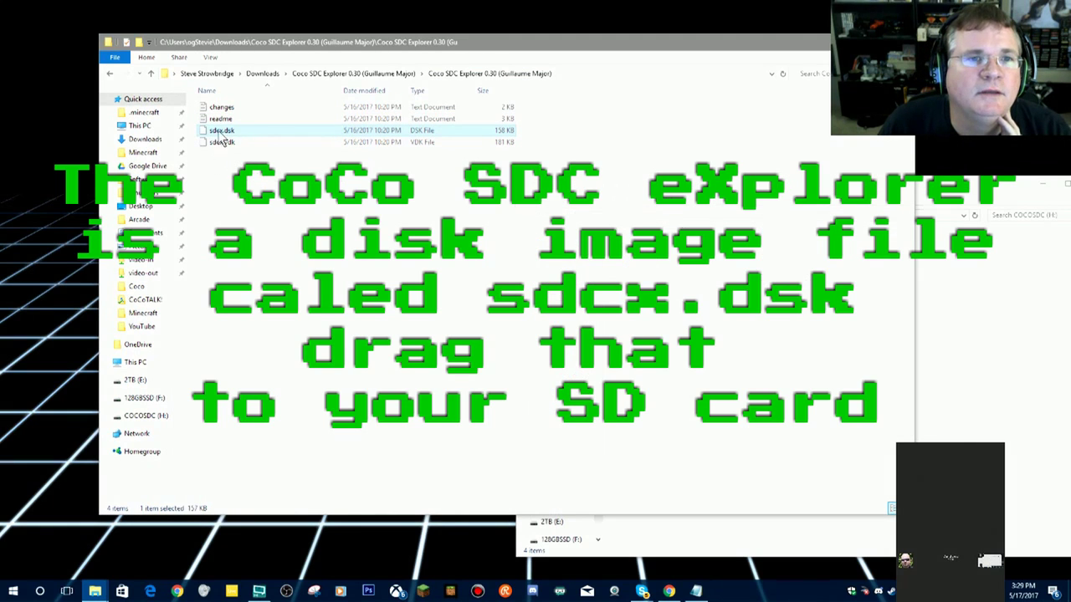
drag(226, 141, 652, 314)
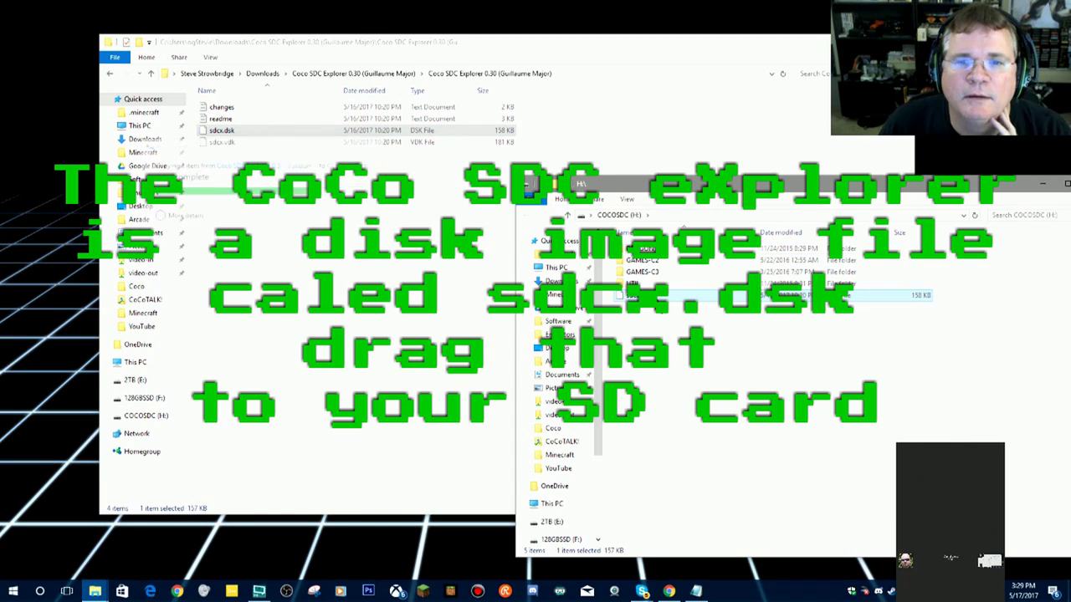
- Copy SDCSETUP.DSK from the SDC_Setup_April16_2017 folder onto the card as well
click(110, 75)
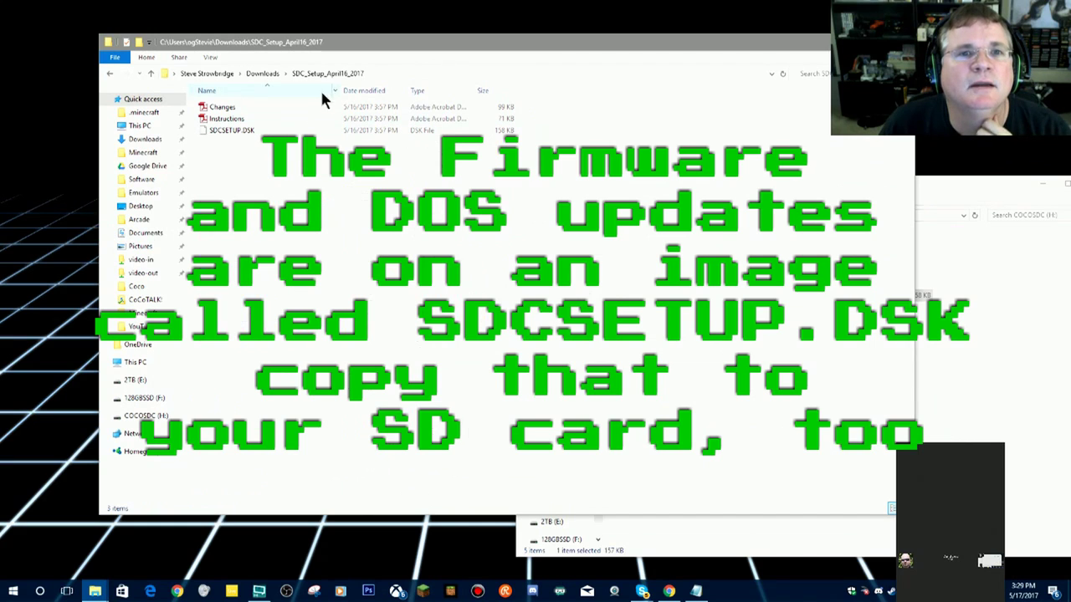
click(221, 130)
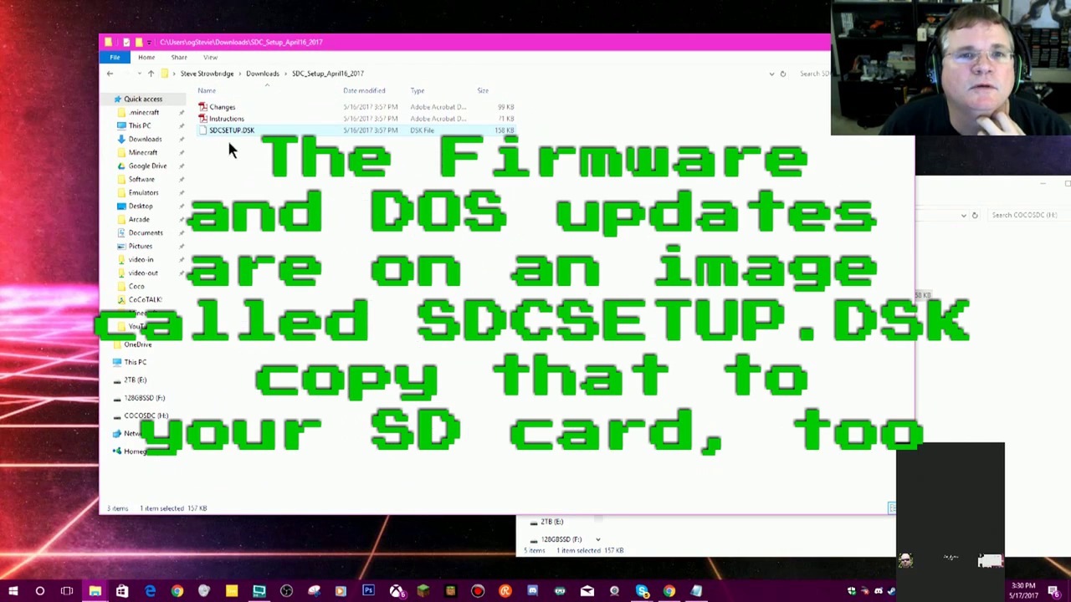
drag(210, 132, 962, 352)
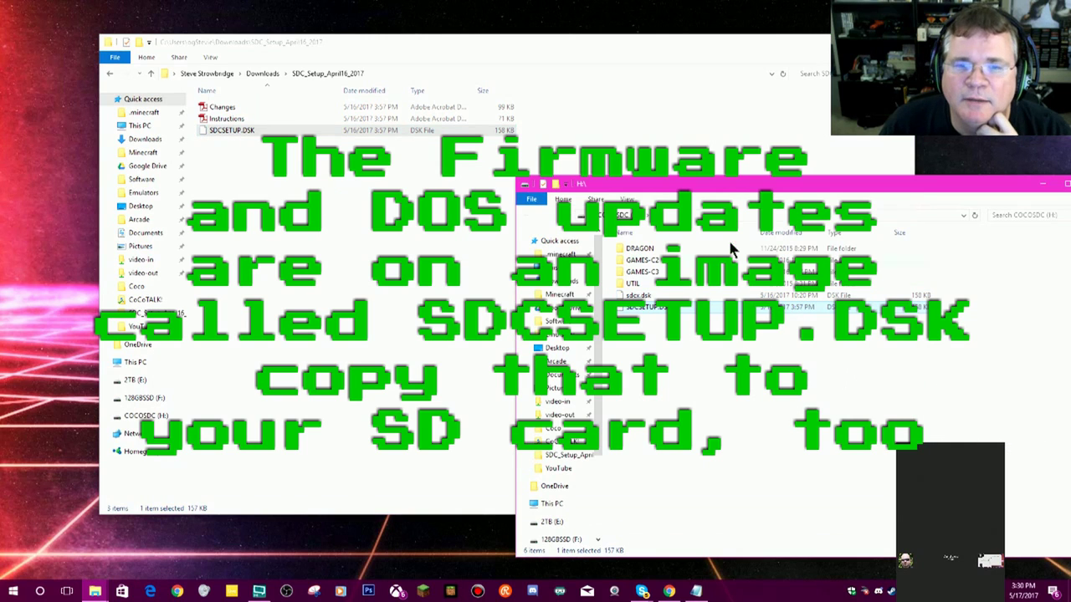
drag(728, 192, 530, 180)
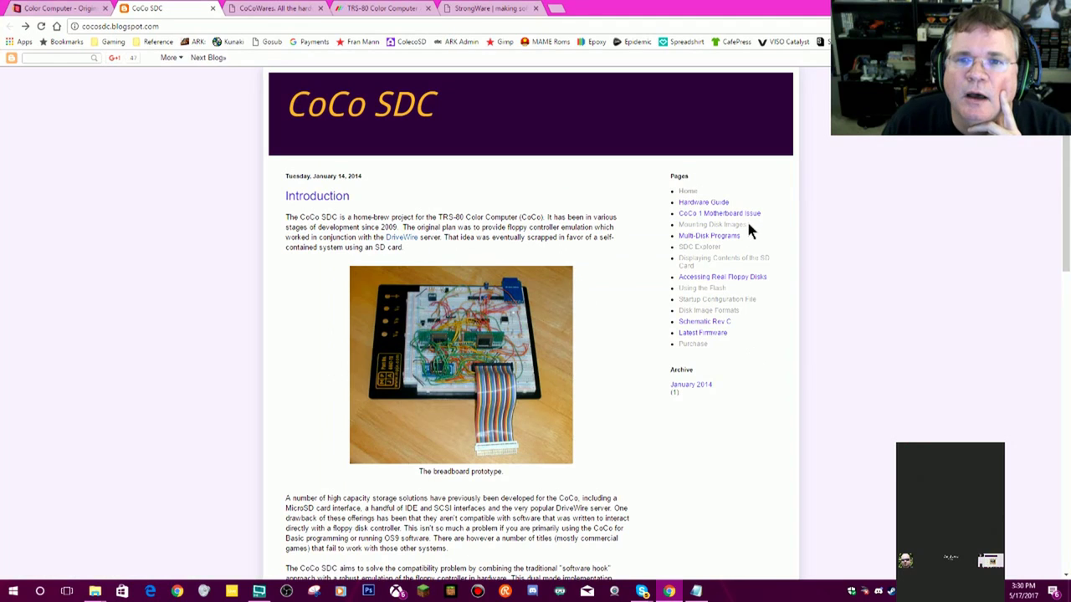
- Open the blog's Startup Configuration File page and restore the browser to a smaller window
click(693, 300)
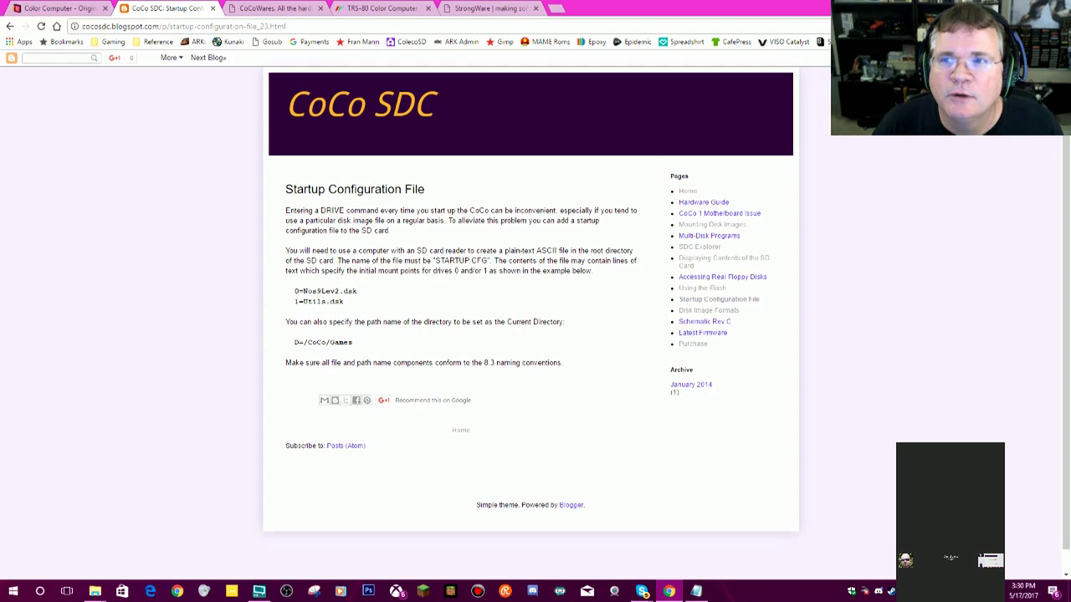
double_click(682, 10)
- Show the COCOSDC (H:) drive contents, arranged beside the startup instructions page
click(707, 42)
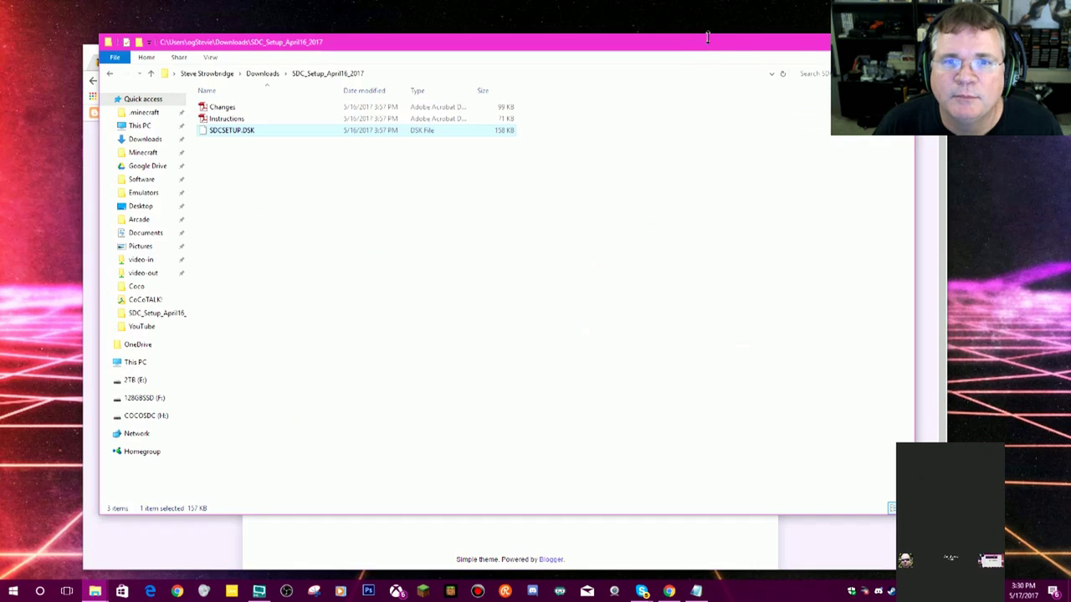
drag(528, 47, 836, 100)
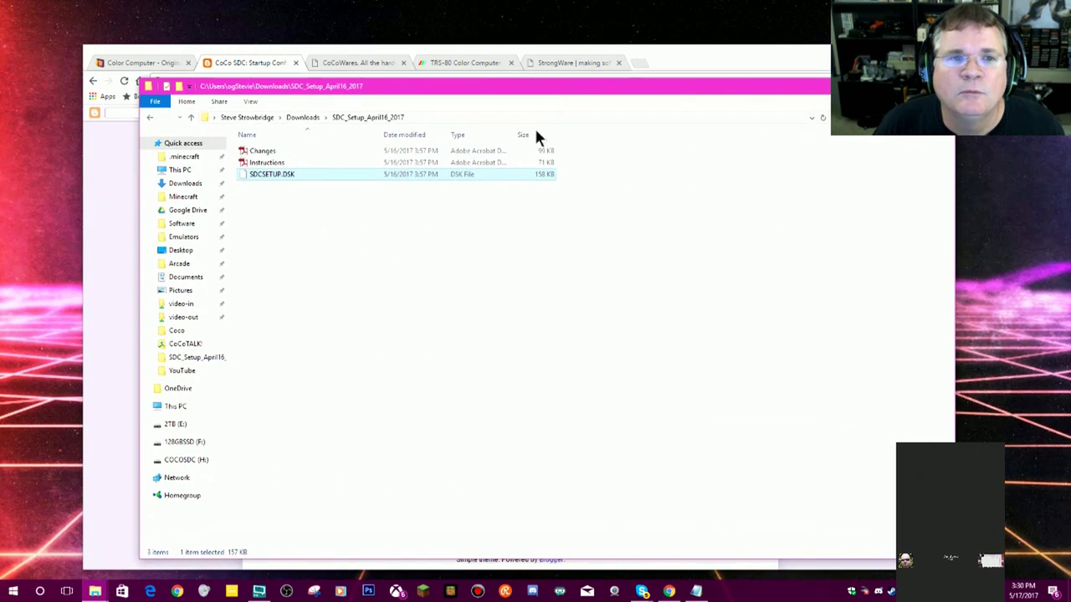
click(185, 460)
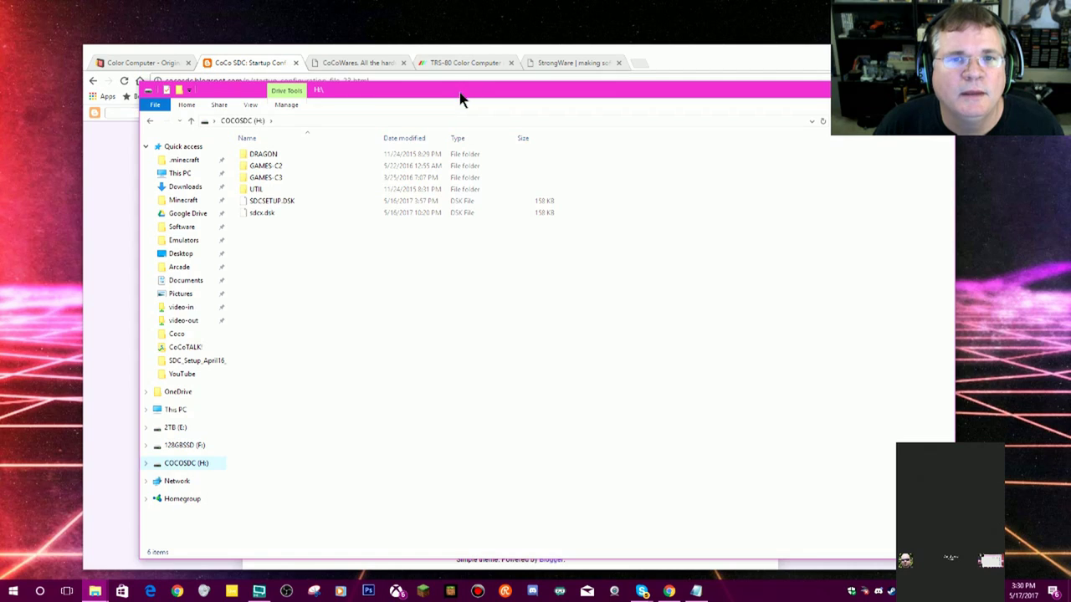
drag(461, 98, 709, 112)
drag(684, 52, 624, 46)
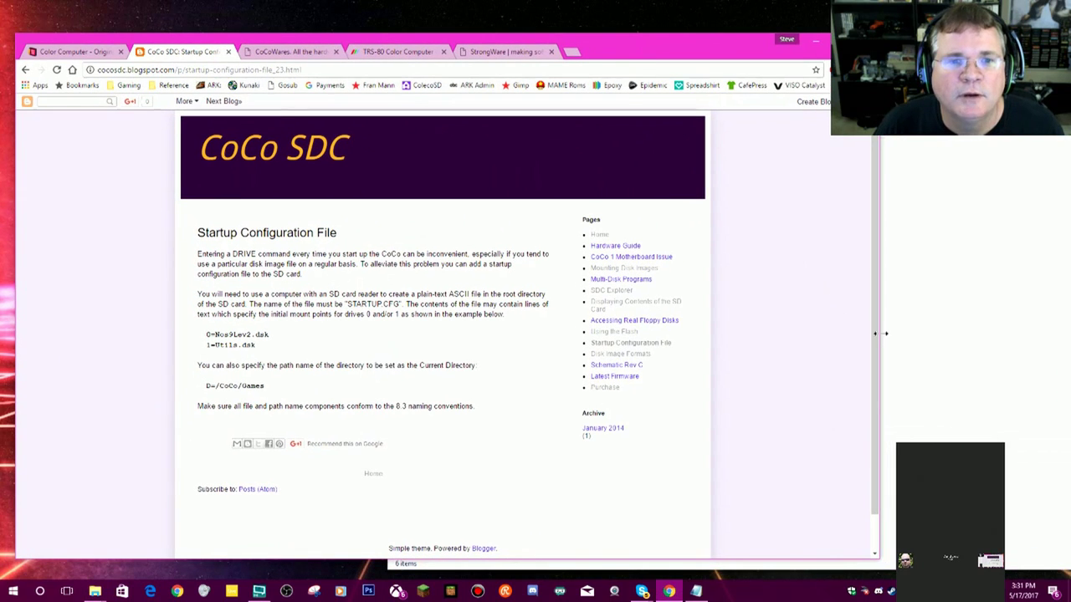
click(935, 333)
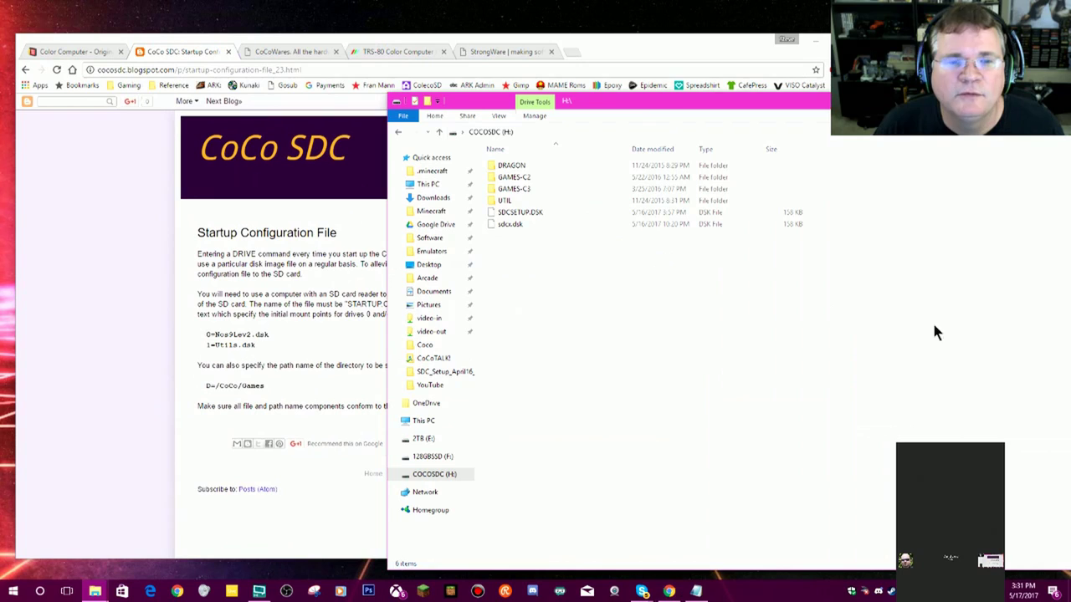
- Create a new text document on the card named STARTUP
right_click(545, 316)
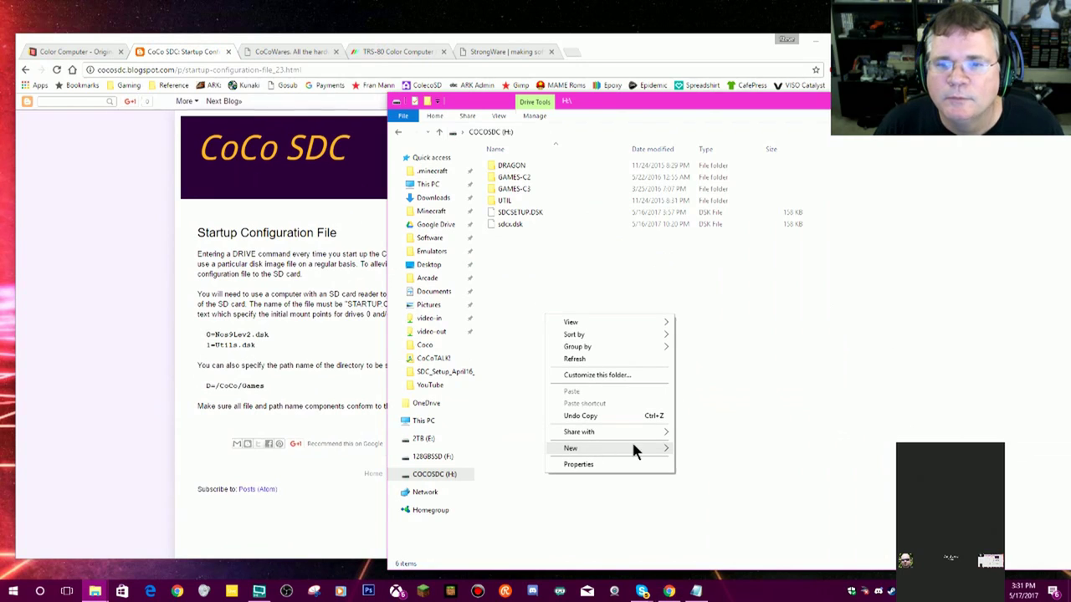
mouse_move(658, 449)
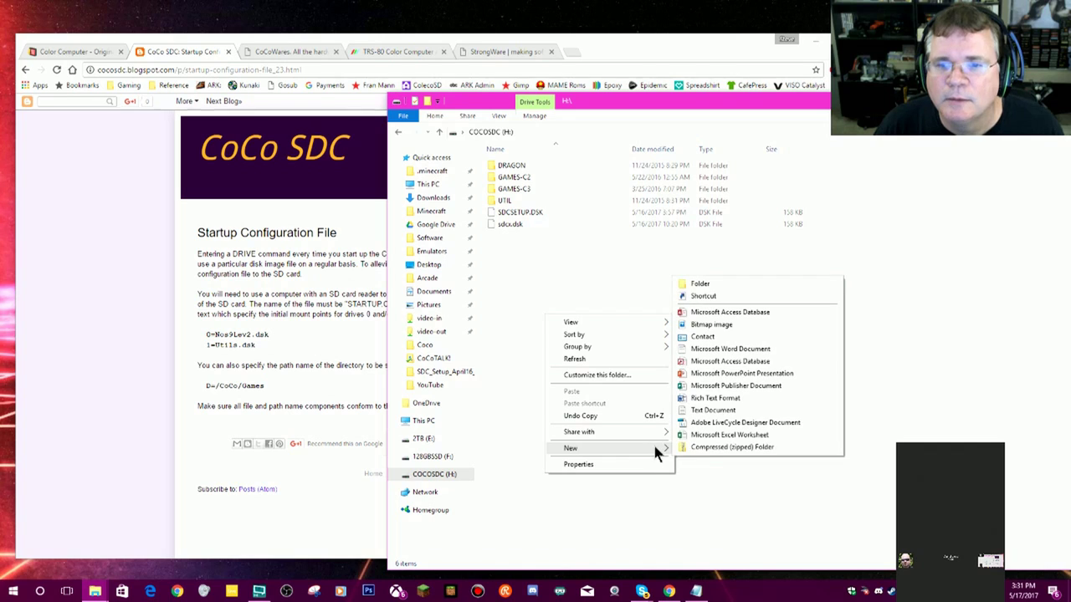
click(712, 409)
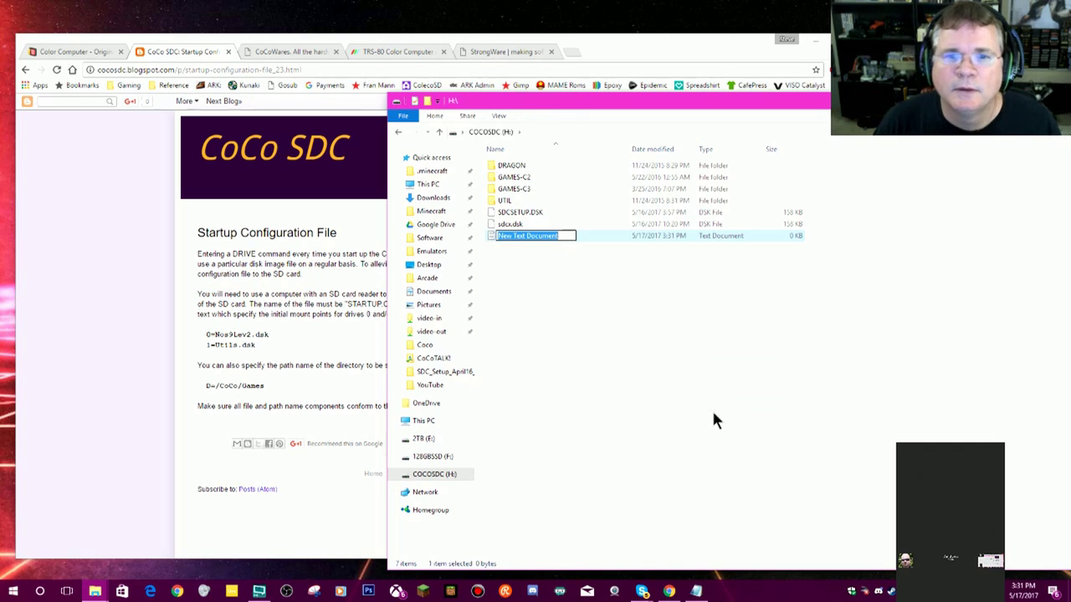
text(S)
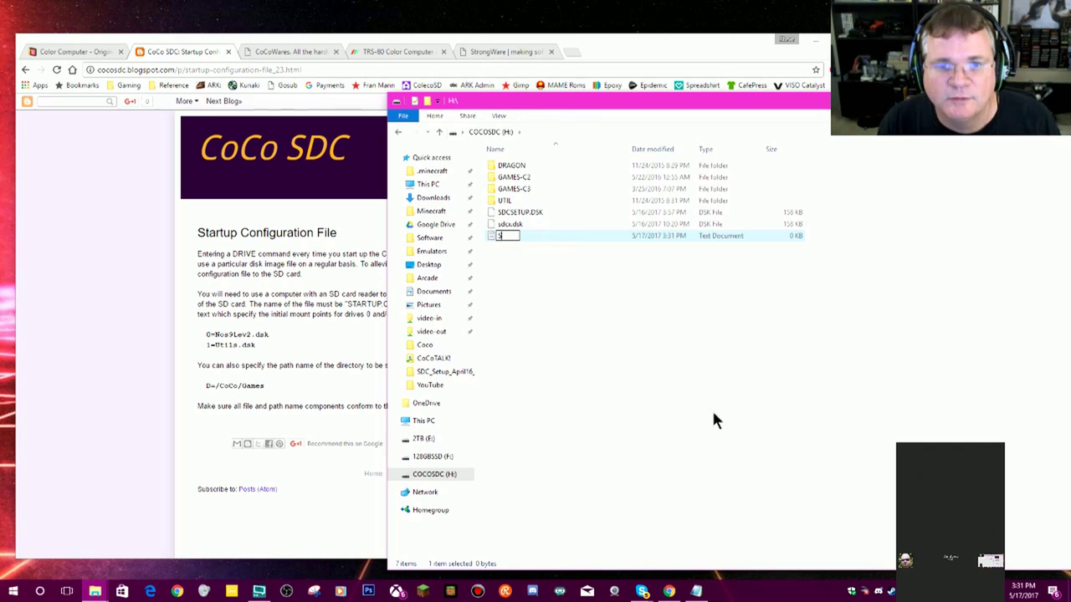
text(TARTUP.CFG)
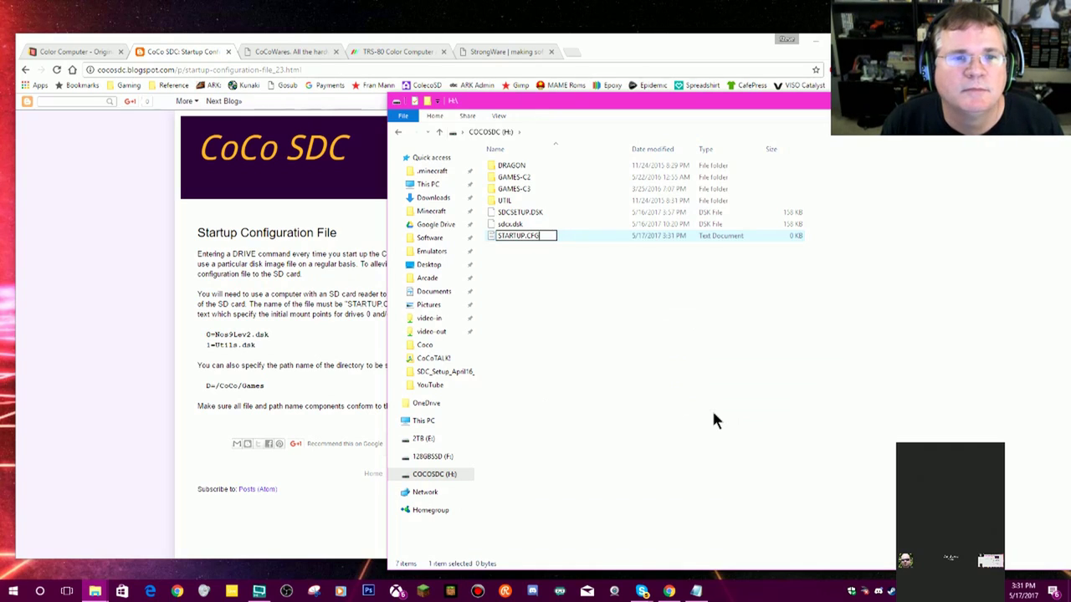
key(Return)
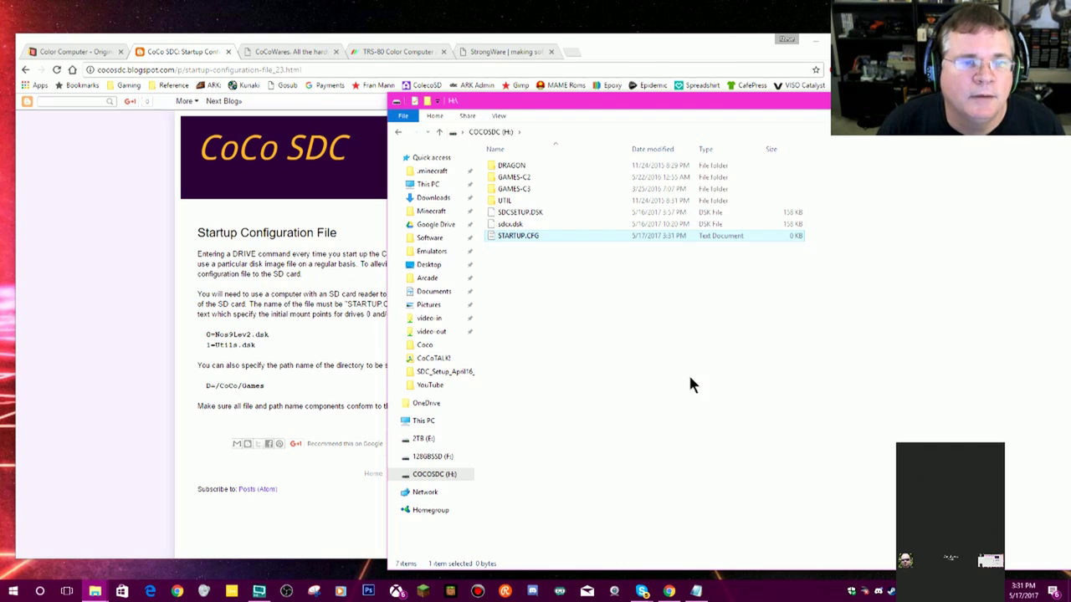
- Edit STARTUP.CFG in Notepad with the lines 0=SDCX.DSK and 1=SDCSETUP.DSK
double_click(520, 237)
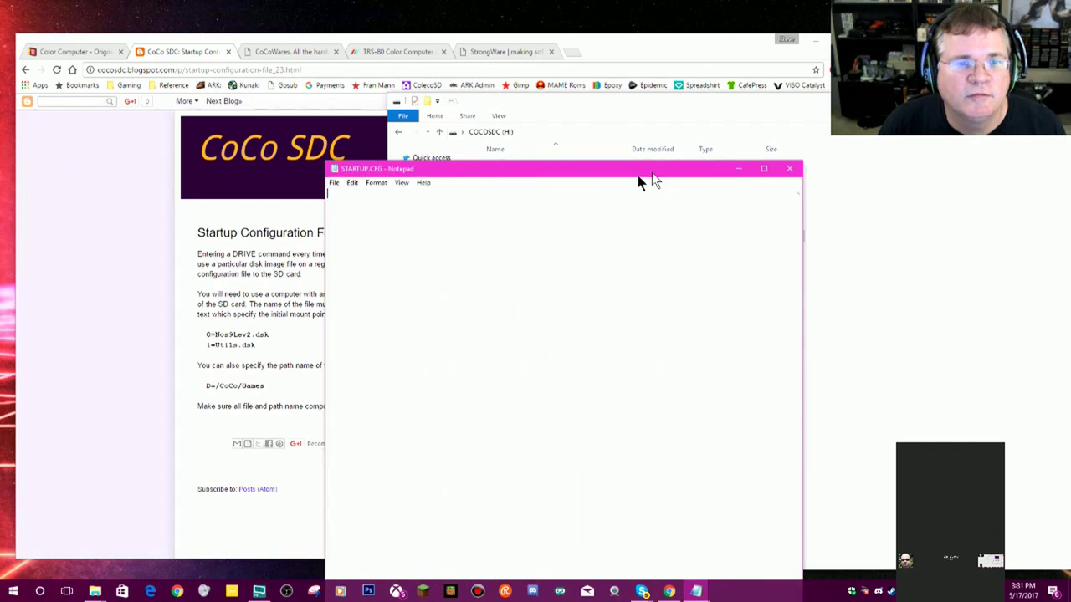
drag(682, 172, 976, 206)
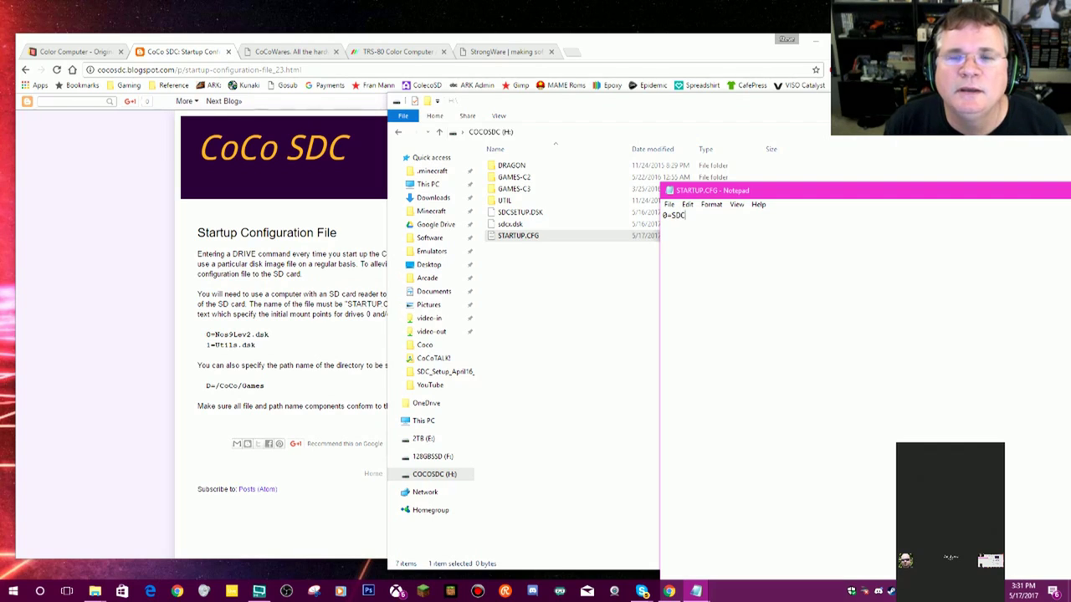
key(Return)
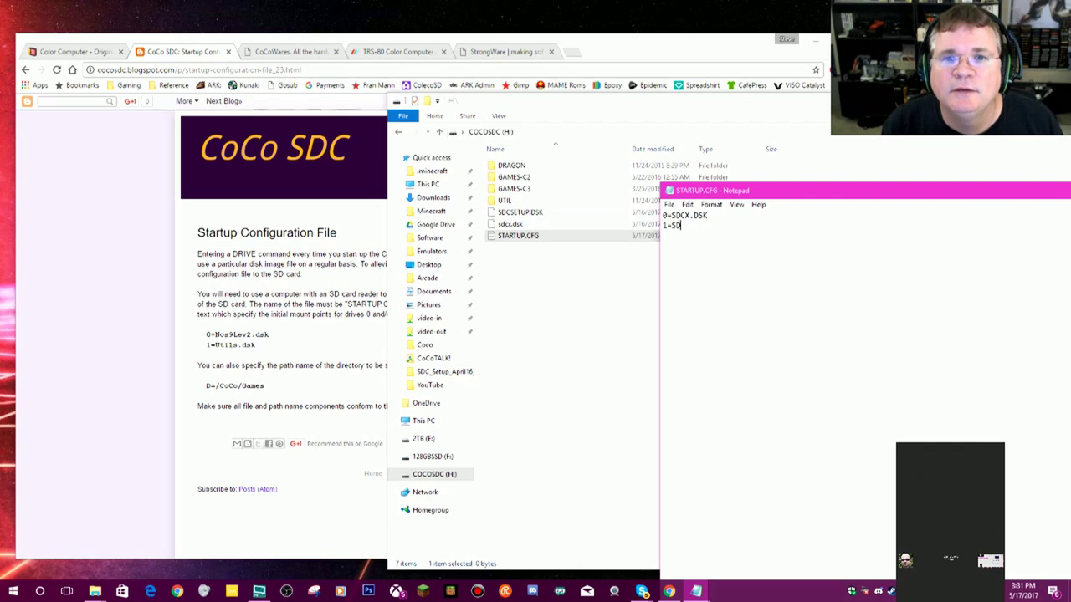
text(UP.DSK)
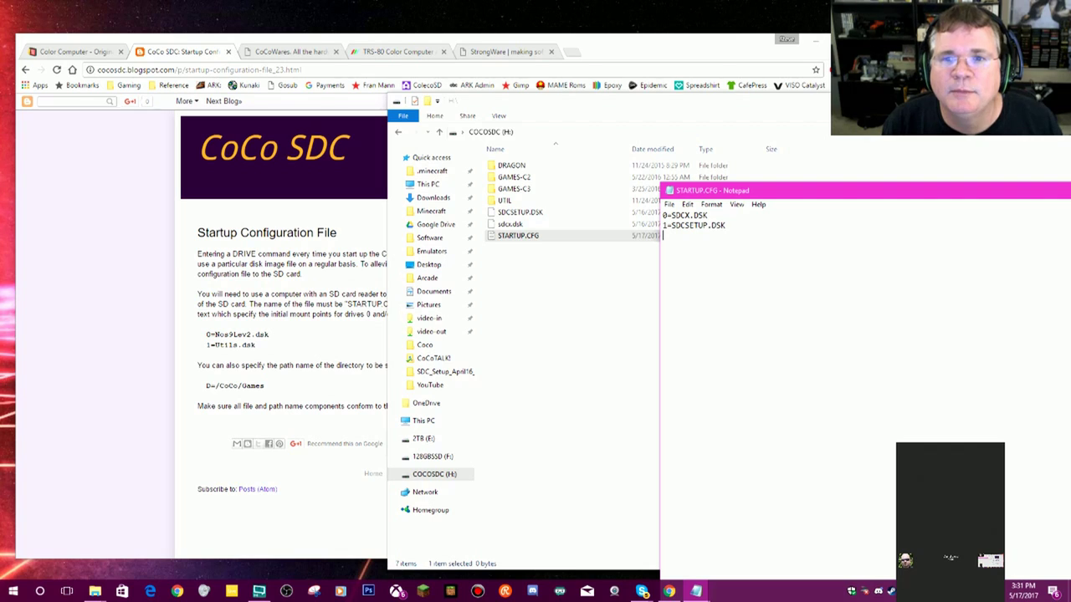
key(Return)
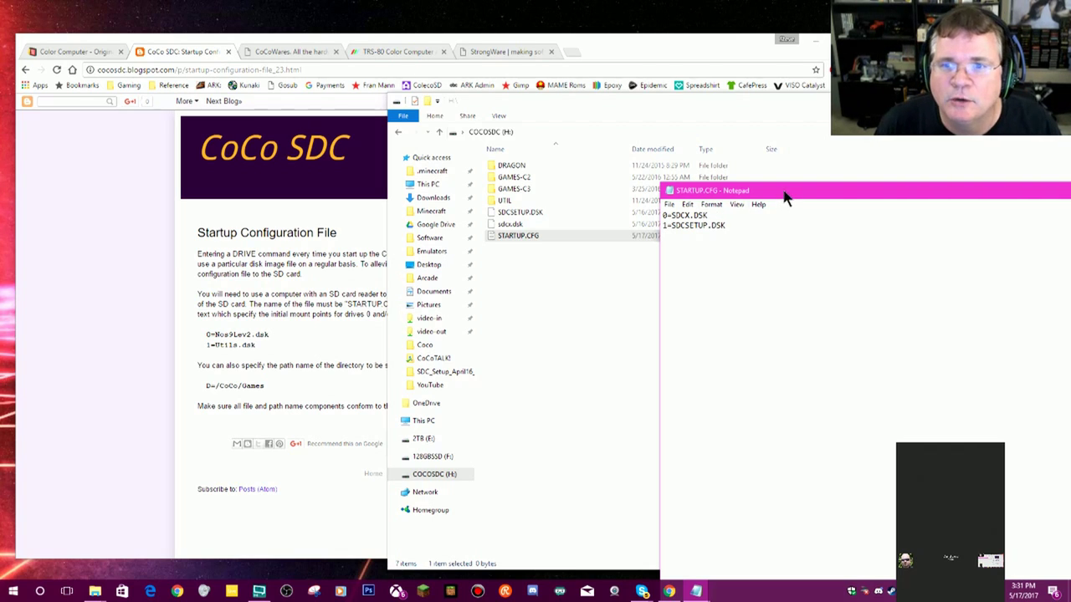
drag(786, 197, 681, 173)
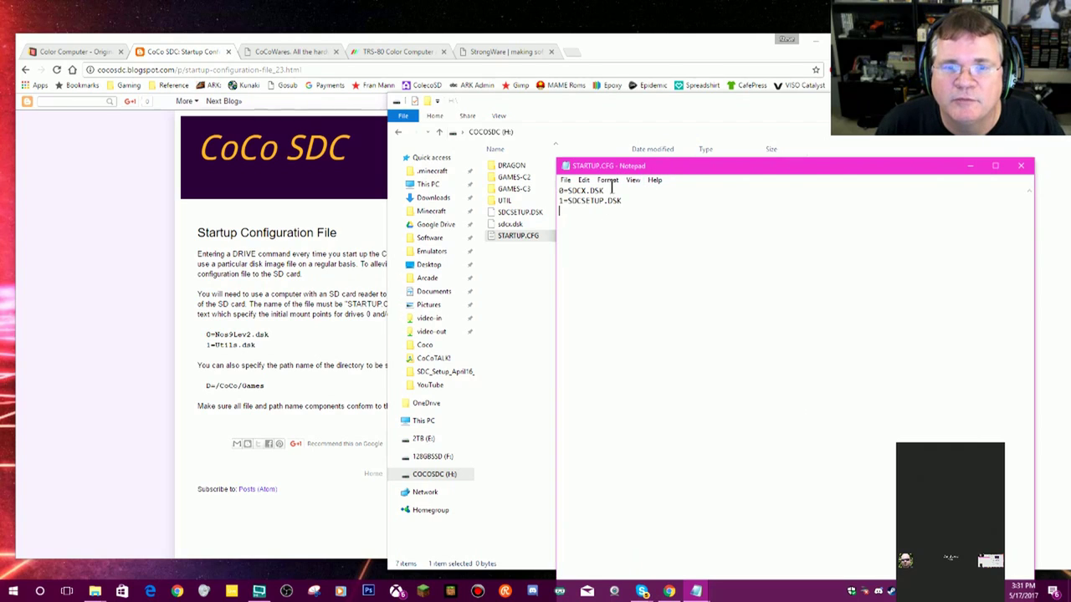
drag(607, 190, 561, 190)
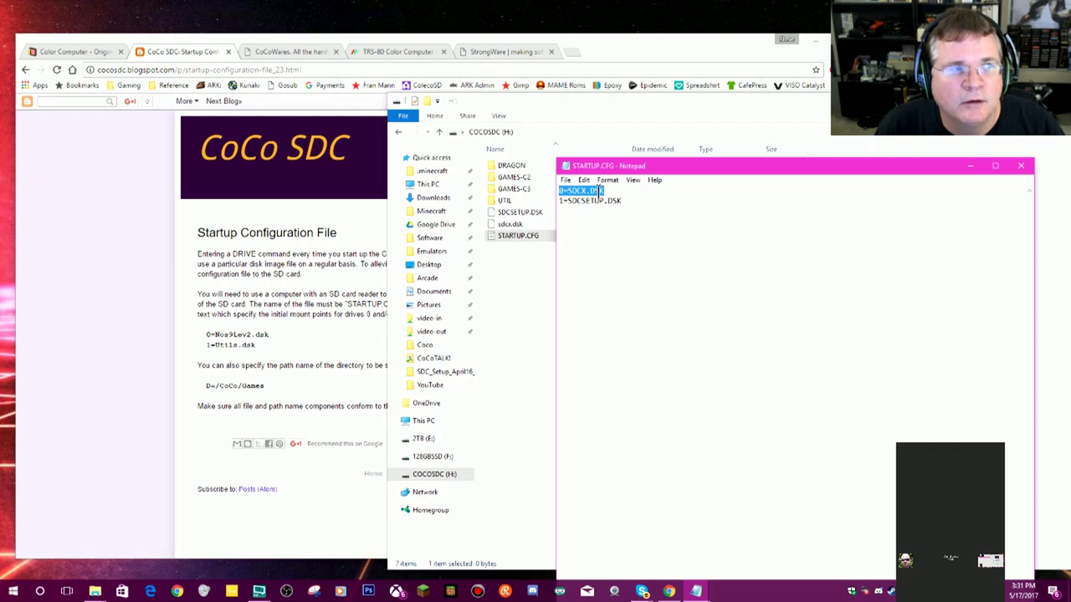
click(571, 201)
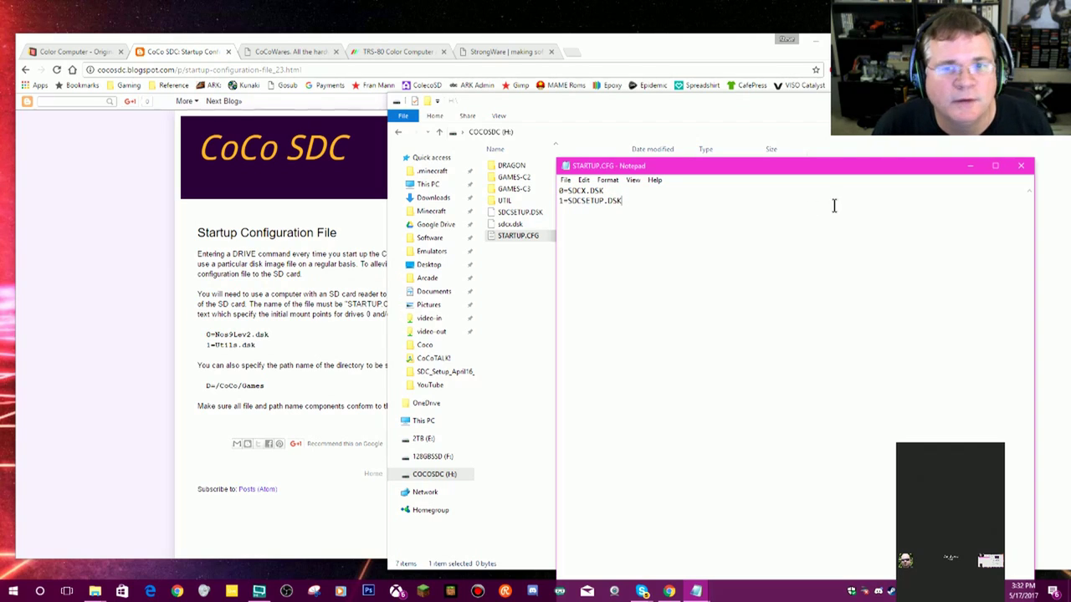
- Save the startup file and turn on file name extensions in Explorer
click(1021, 166)
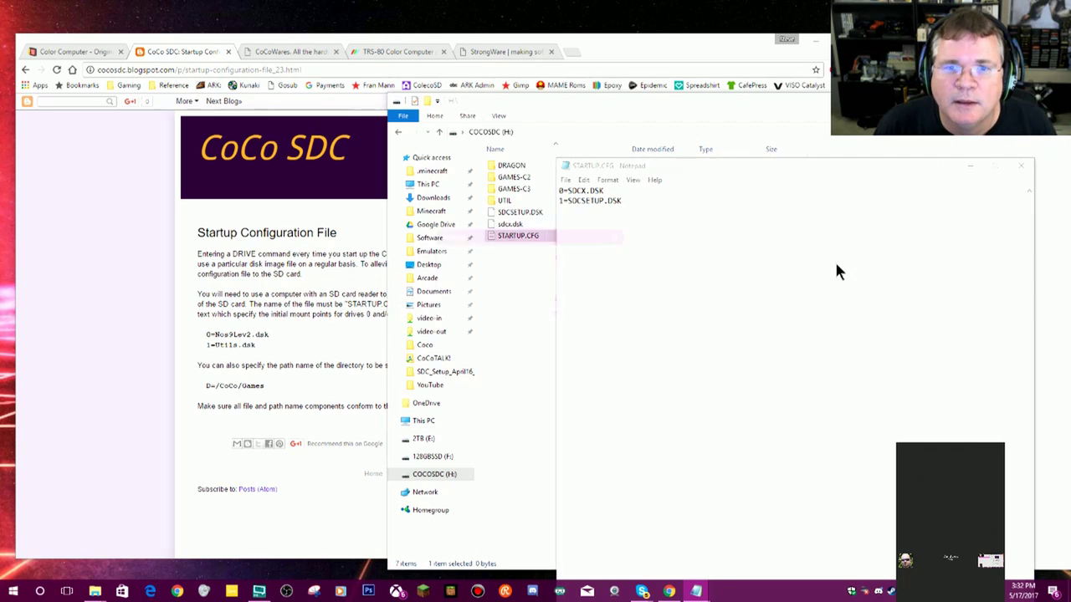
click(512, 301)
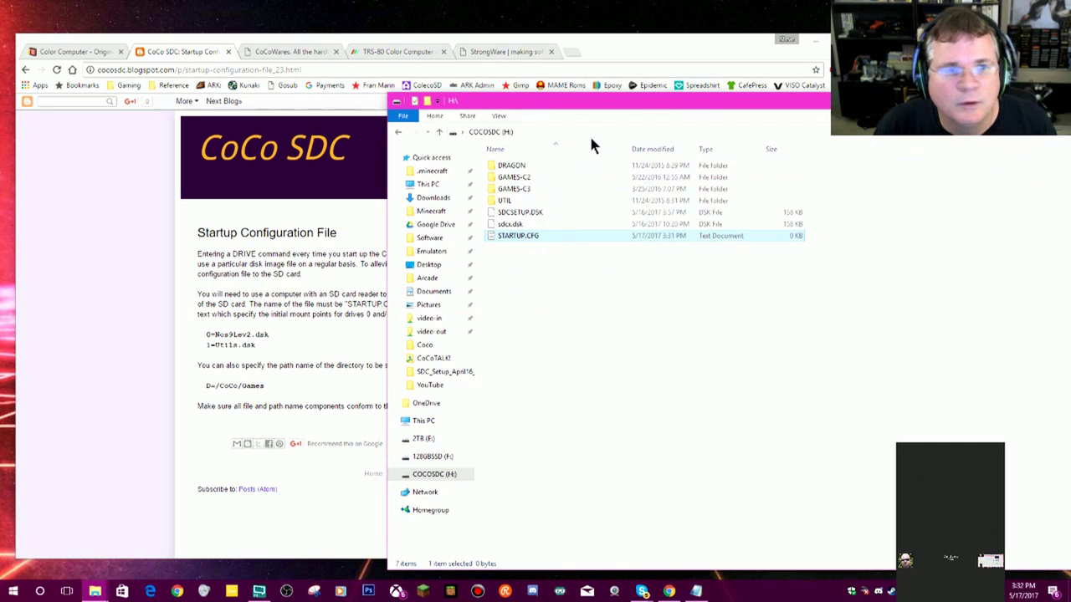
click(816, 101)
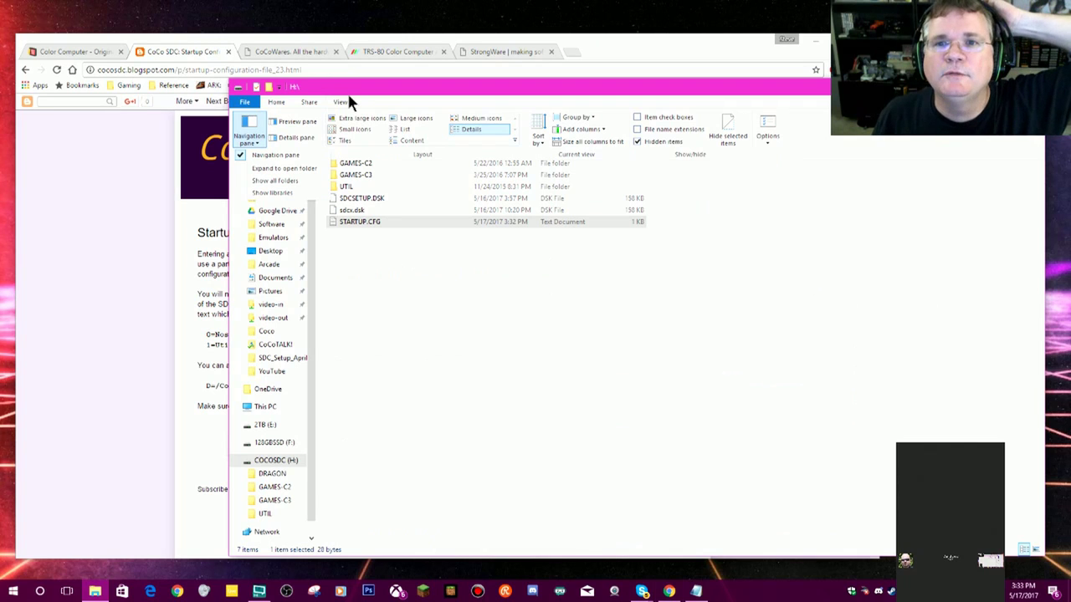
click(638, 129)
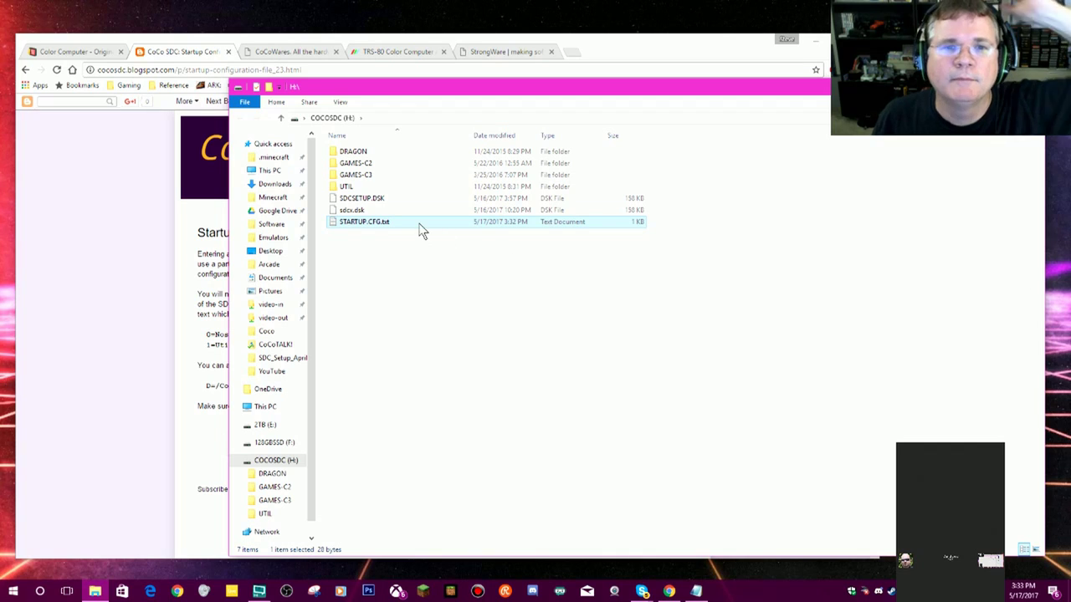
- Rename STARTUP.CFG.txt to STARTUP.CFG, accepting the extension change
click(380, 222)
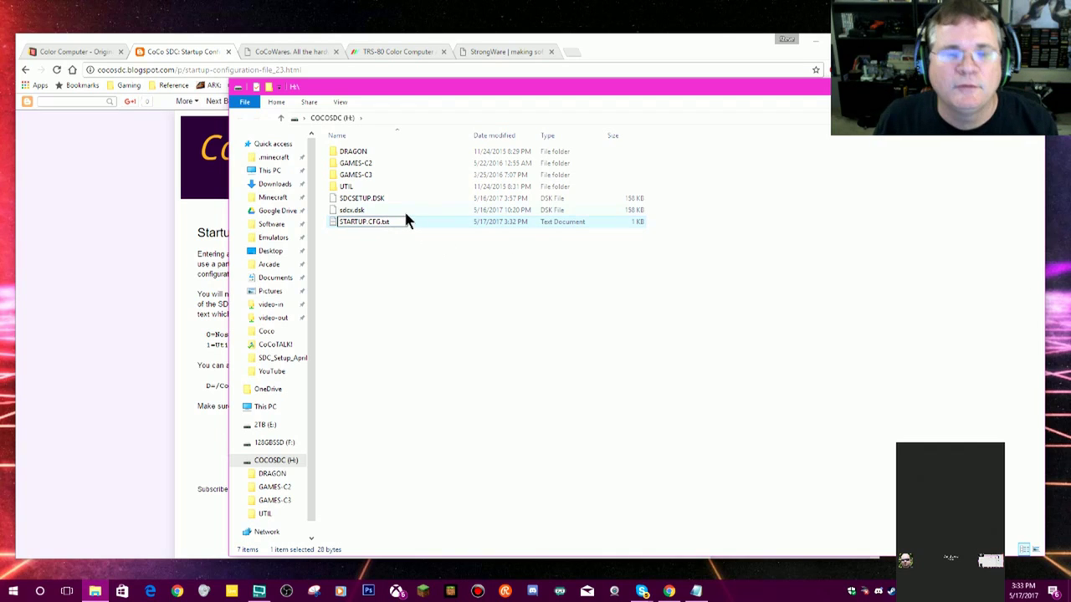
key(BackSpace)
key(BackSpace)
key(Return)
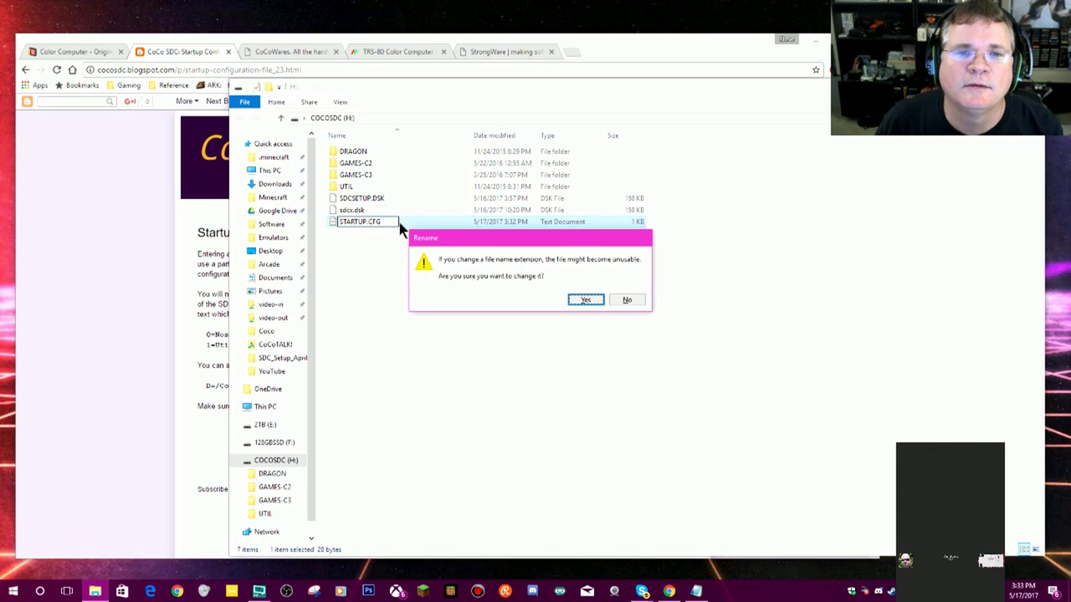
click(585, 301)
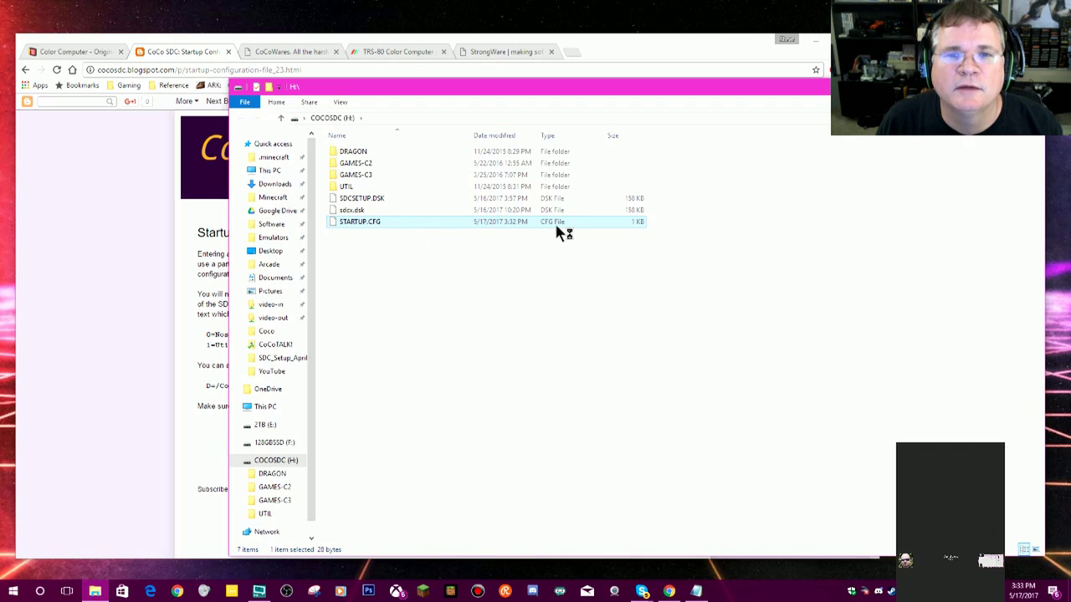
- Close the COCOSDC card's folder window
drag(486, 96, 400, 333)
drag(528, 334, 550, 156)
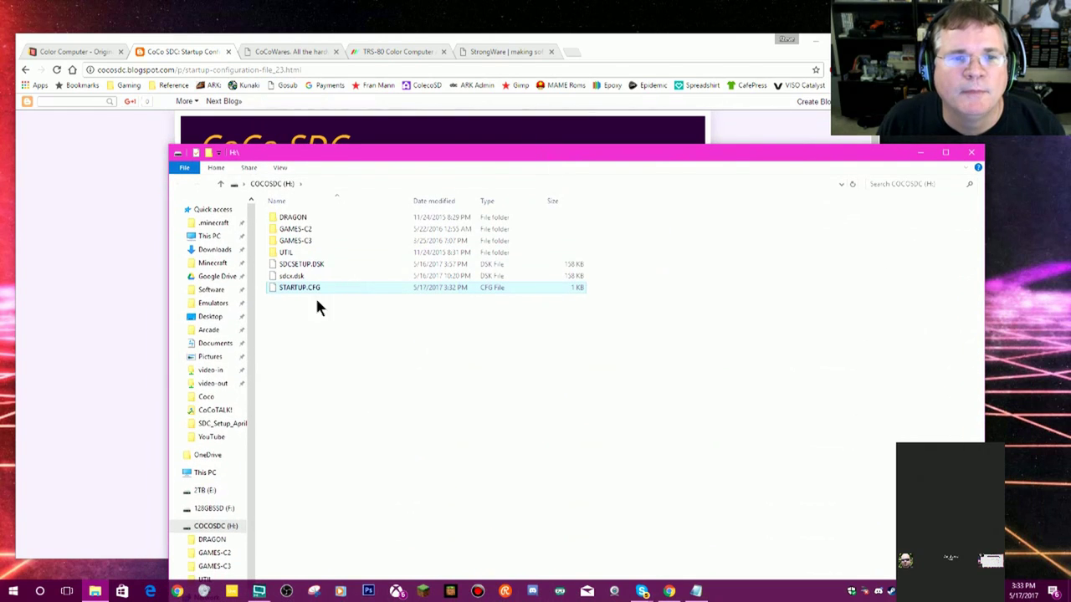
click(281, 168)
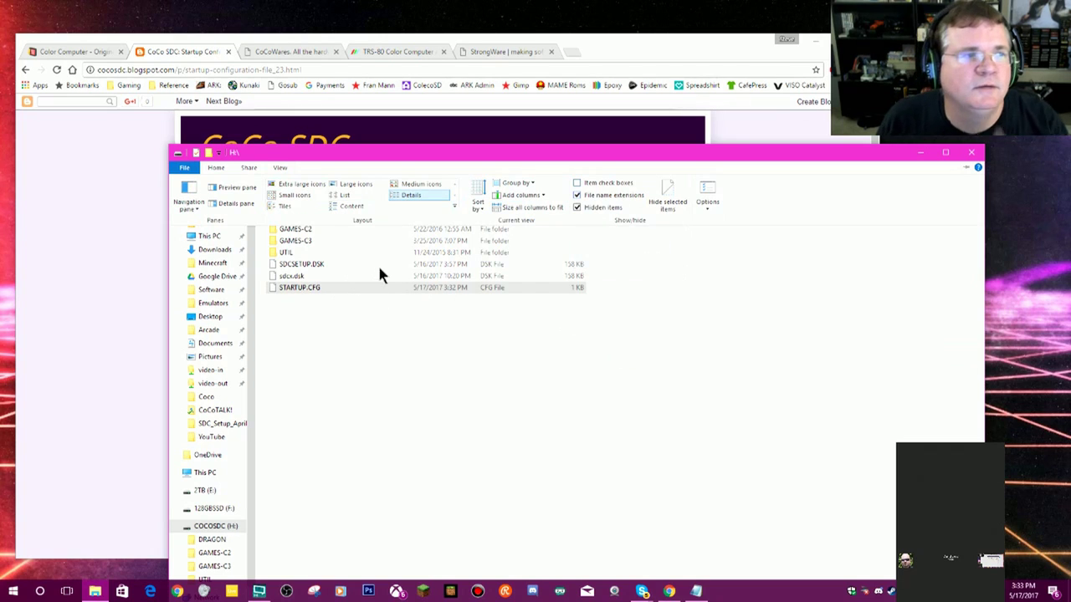
click(972, 154)
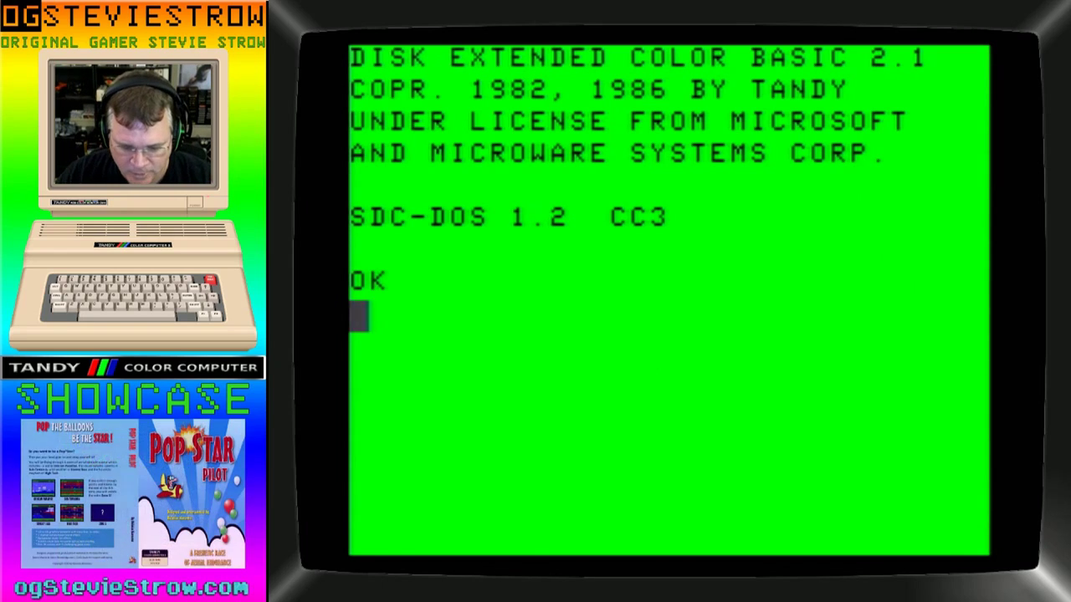
- List drive 0 with DIR, showing SDCX.BIN, SDCX.BAS and AUTOEXEC.BAS
text(DIR)
key(Return)
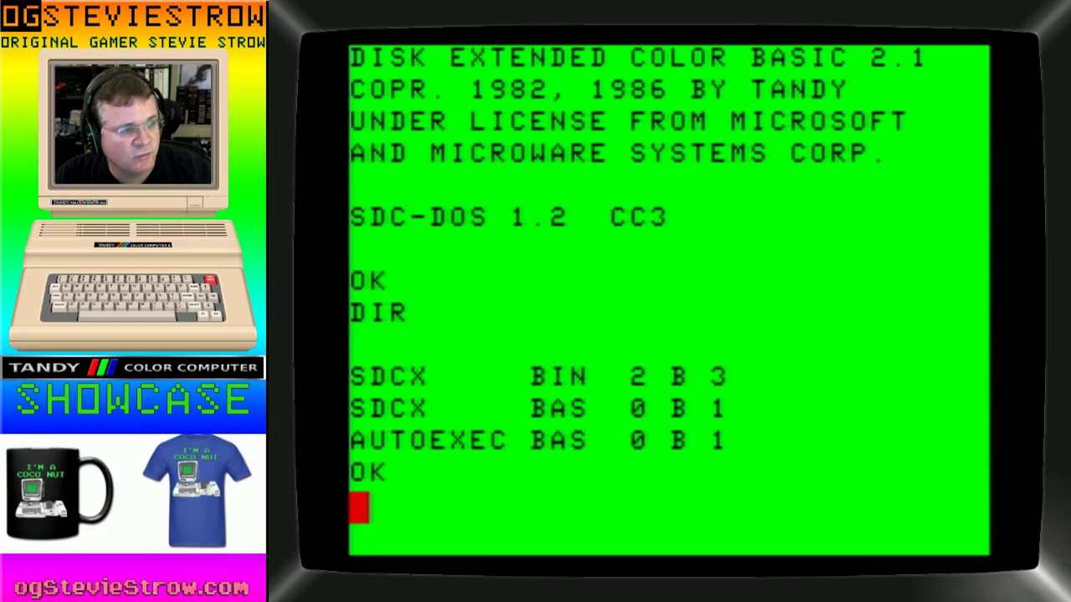
- List the SD card's folders and disk images with DIR-, then list drive 0 again
text(DIR-)
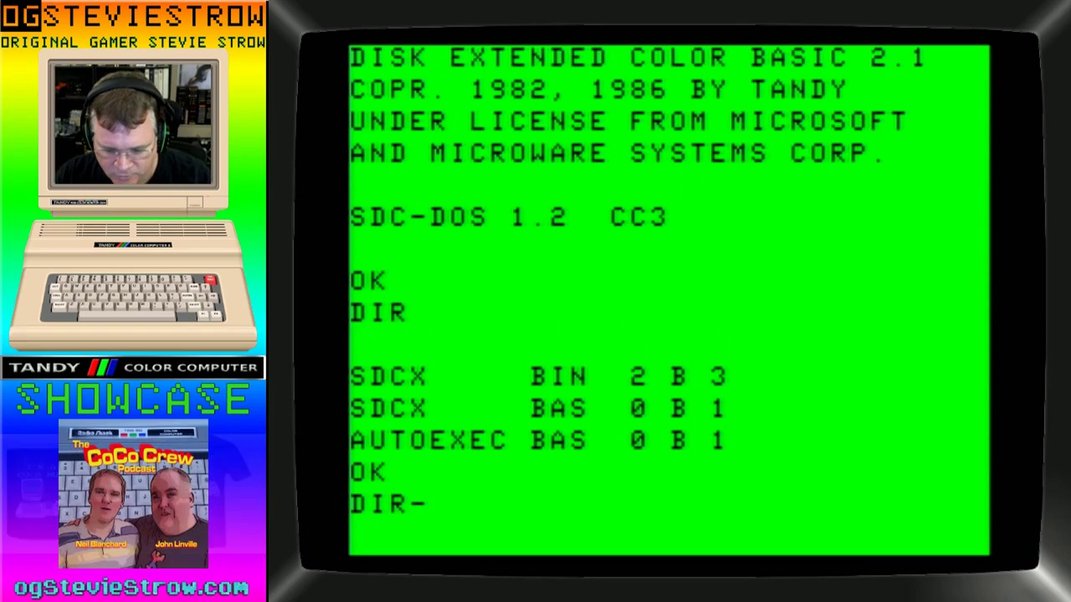
key(Return)
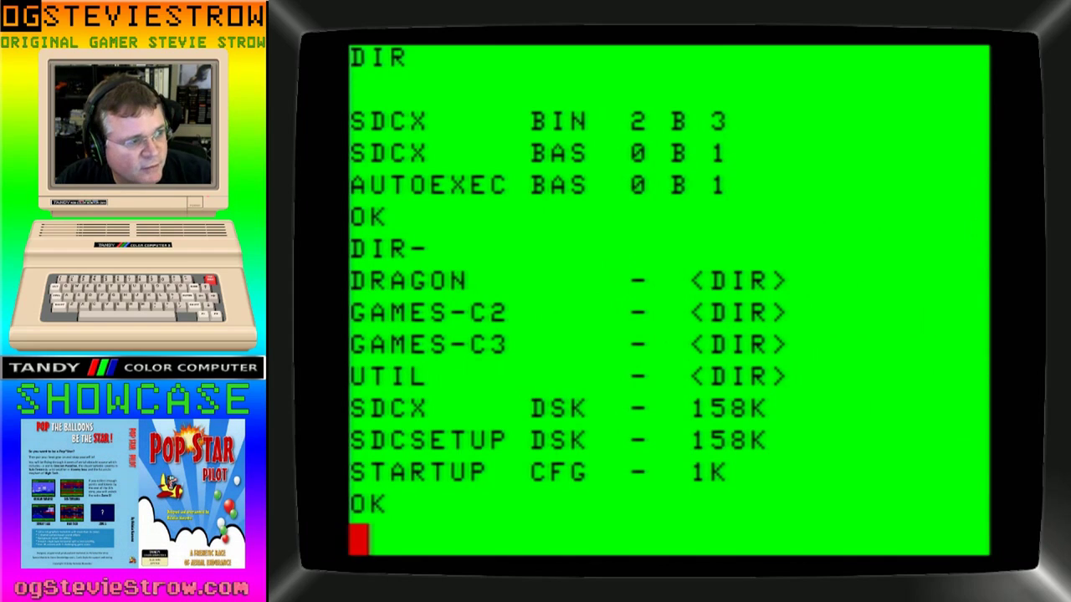
text(DIR)
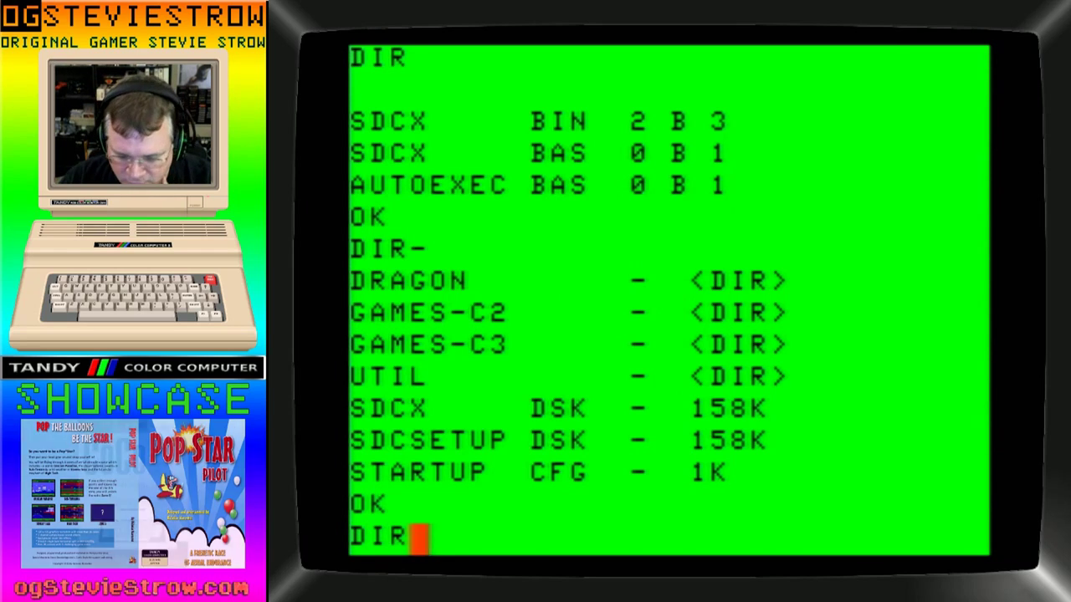
key(Return)
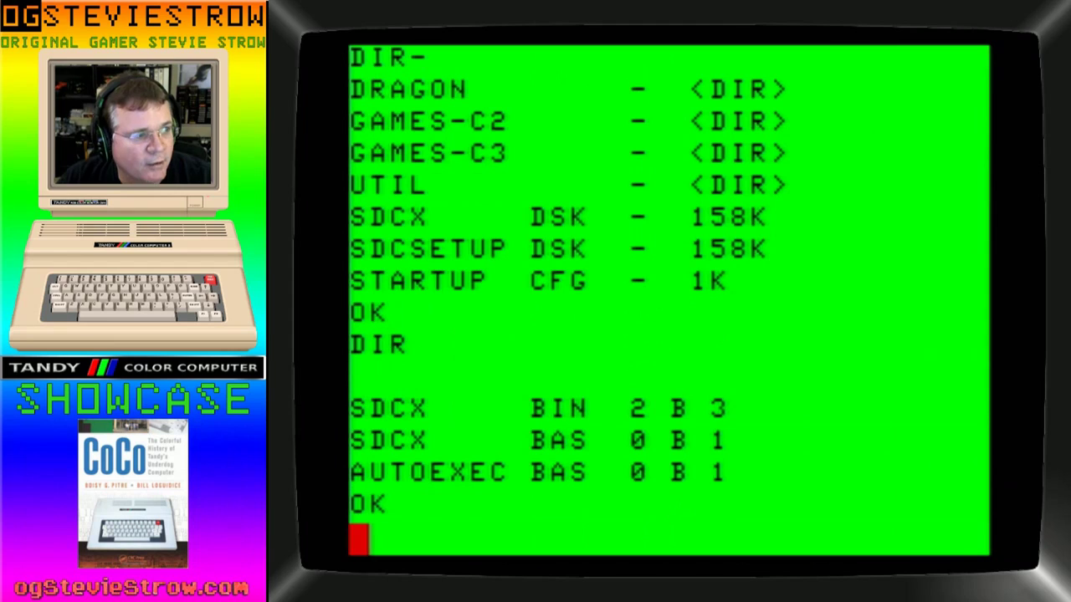
- Make drive 1 the default and list SETUP.BAS, PROGRAMR.BIN, FLASHER.BIN, MCU-FIRM.AVR and SDC-DOS.ROM
text(DRIVE 1)
key(Return)
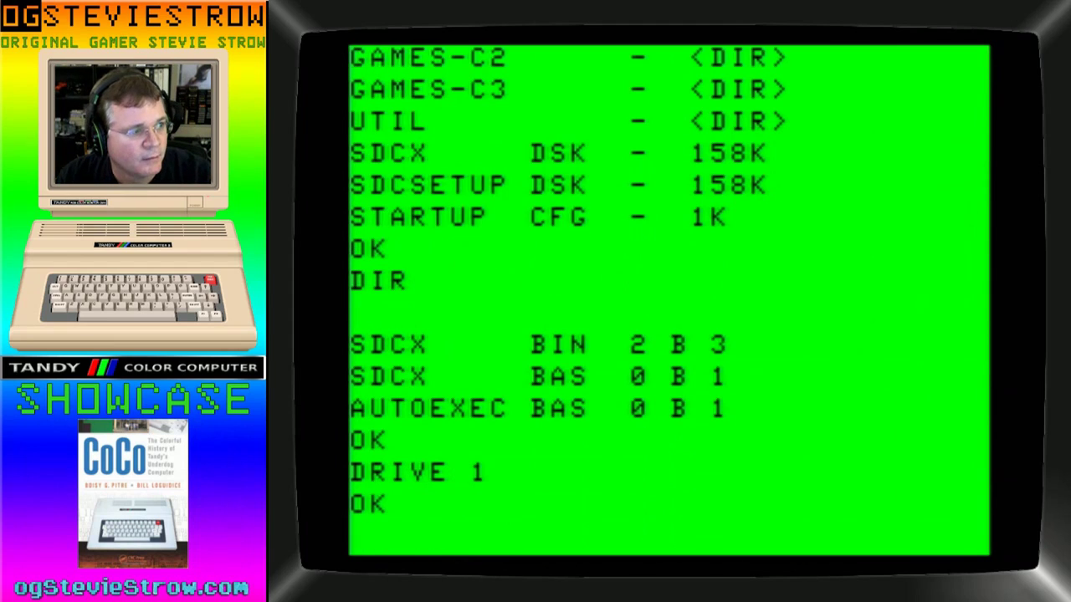
text(DIR)
key(Return)
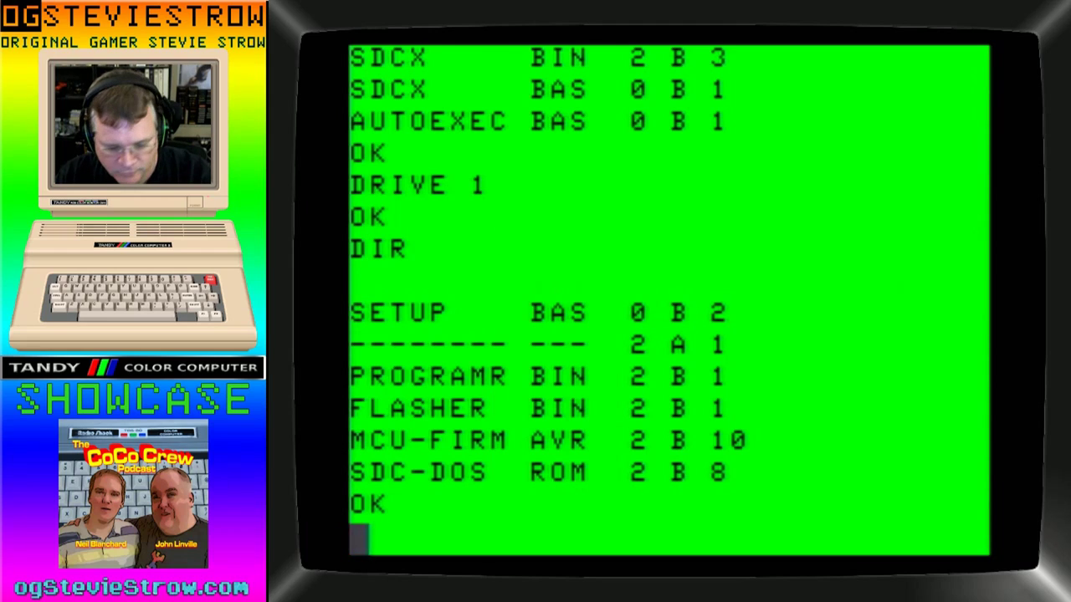
- Run SETUP from drive 1 and check the installed versions: MCU 116, SDC-DOS 1.2
text(RUN "SETUP)
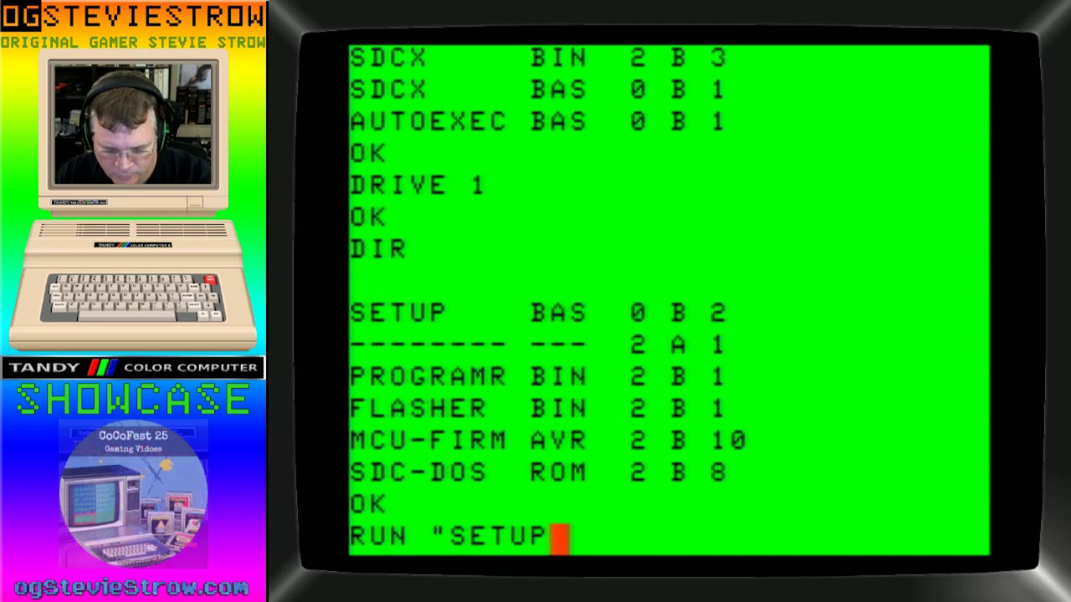
key(Return)
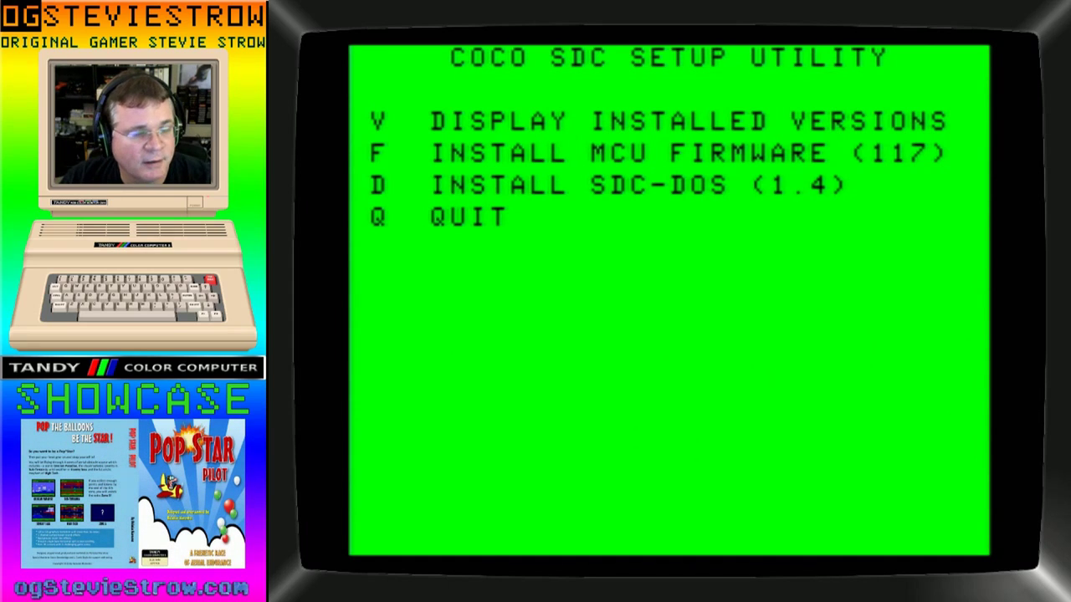
key(v)
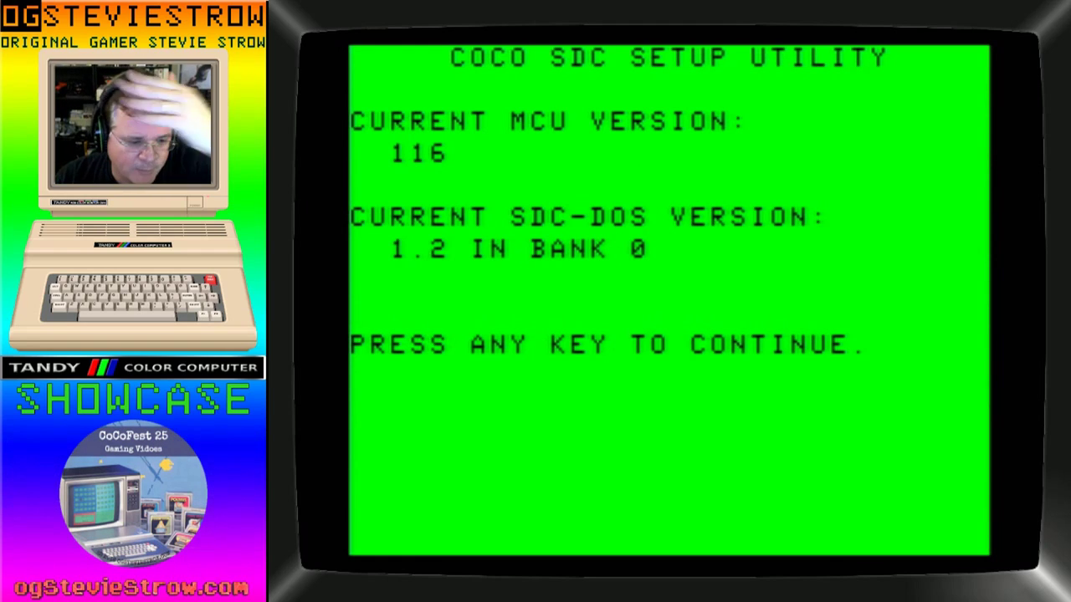
key(space)
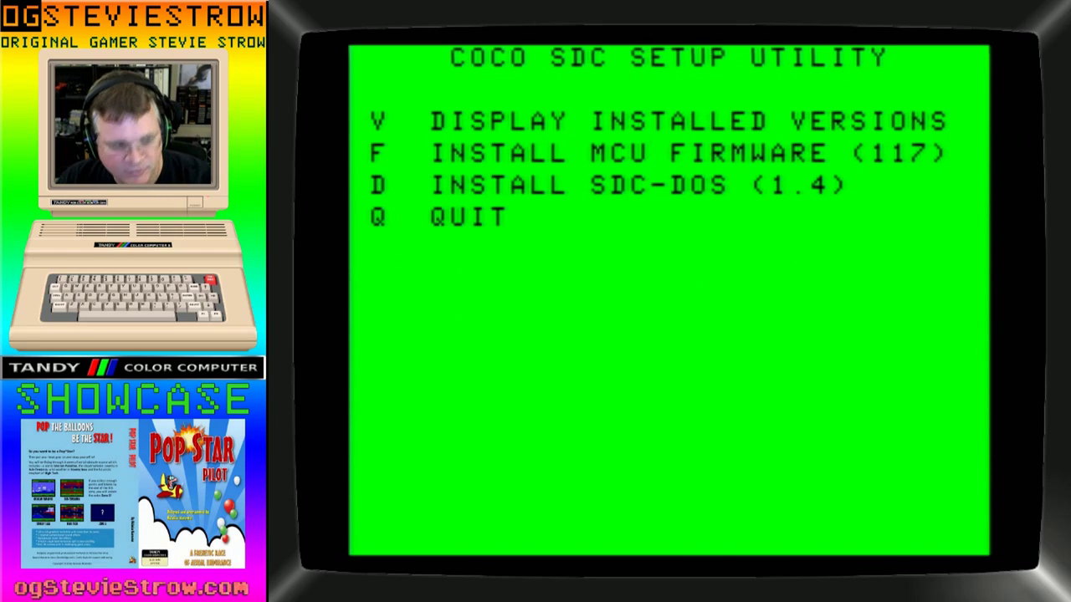
- Flash MCU firmware 117, confirming with Y, and let the CoCo reboot to BASIC
key(f)
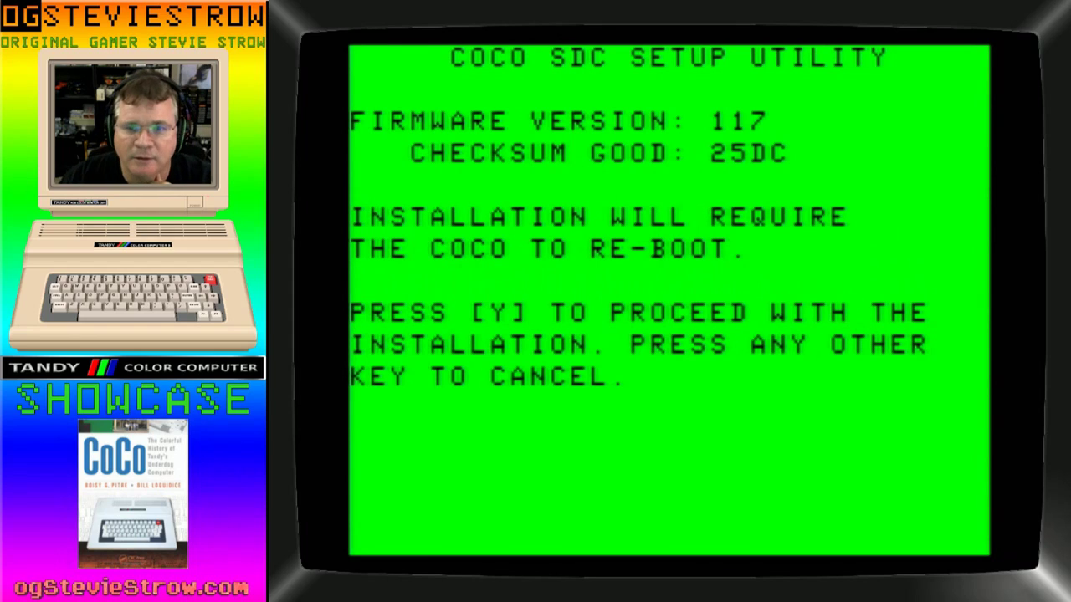
key(y)
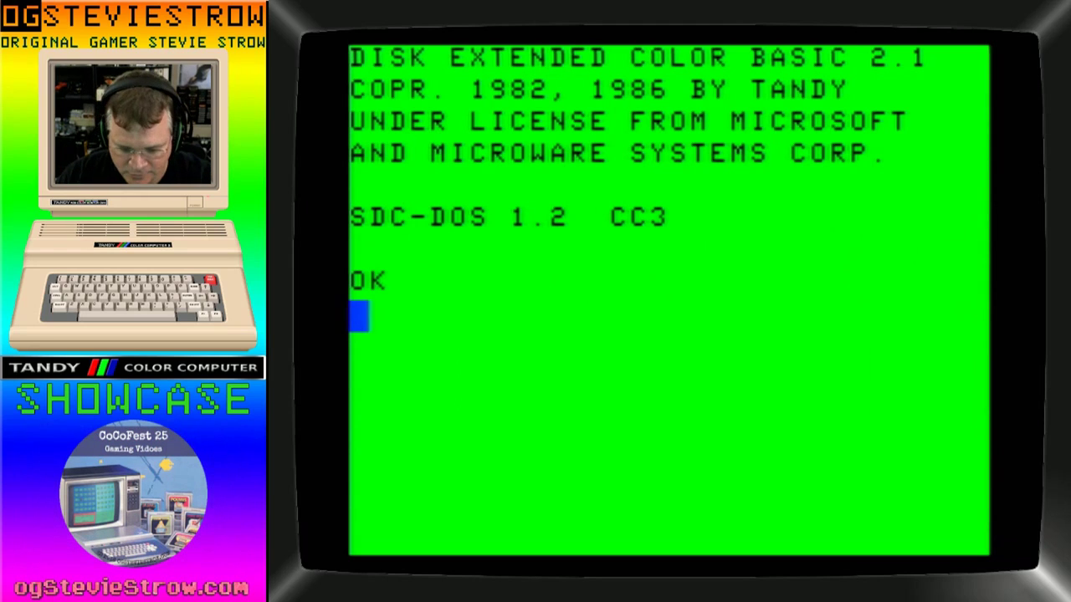
- Select drive 1 again and list its files
text(DRIVE 1)
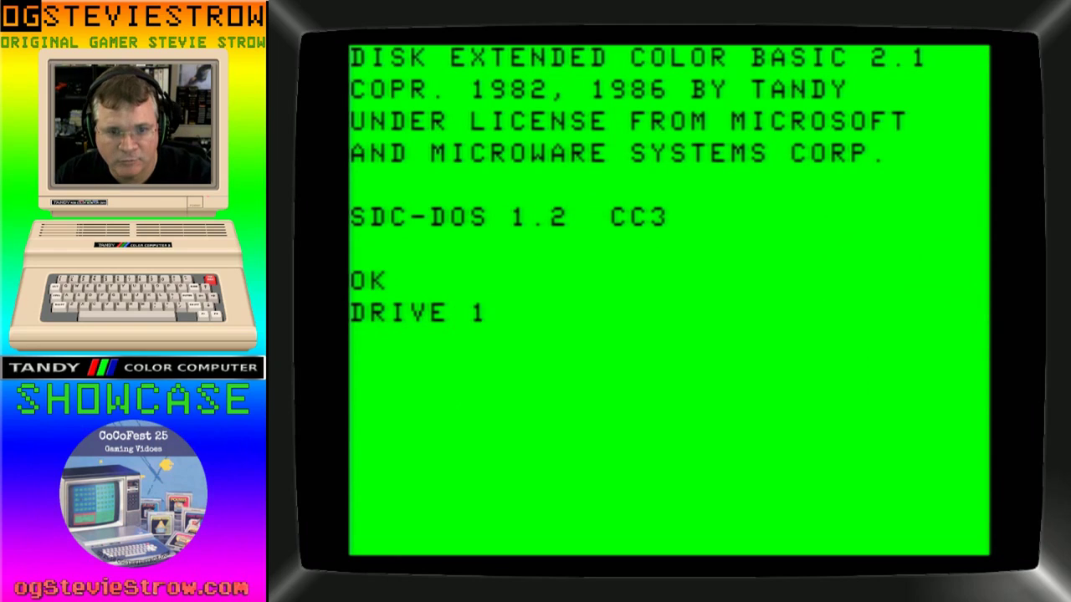
key(Return)
text(D)
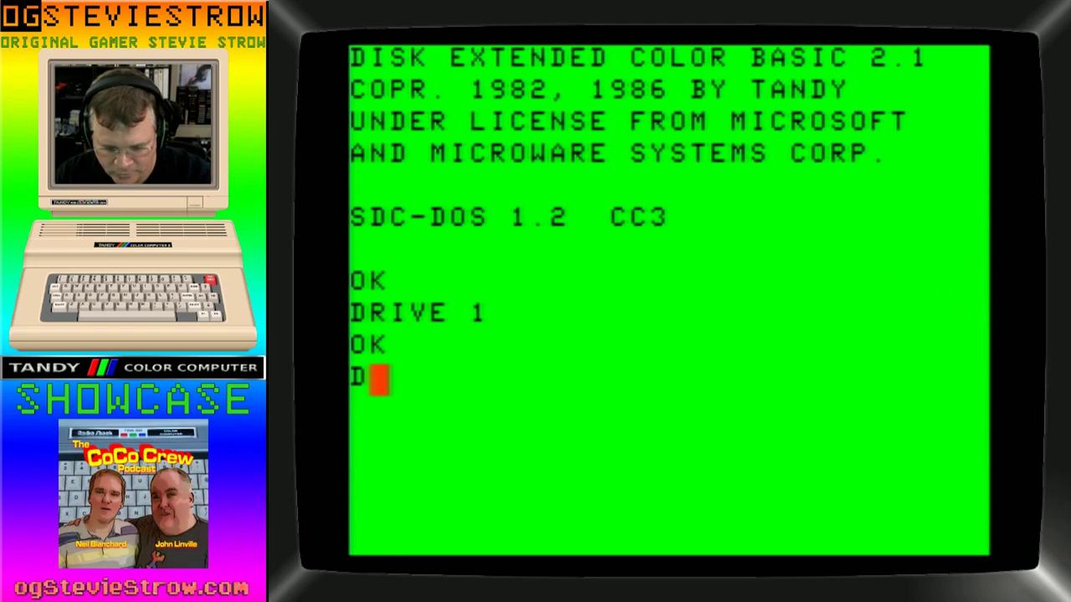
text(IR)
key(Return)
- Run SETUP and verify it reports MCU 117 and SDC-DOS 1.2 in bank 0
text(RUN "SET)
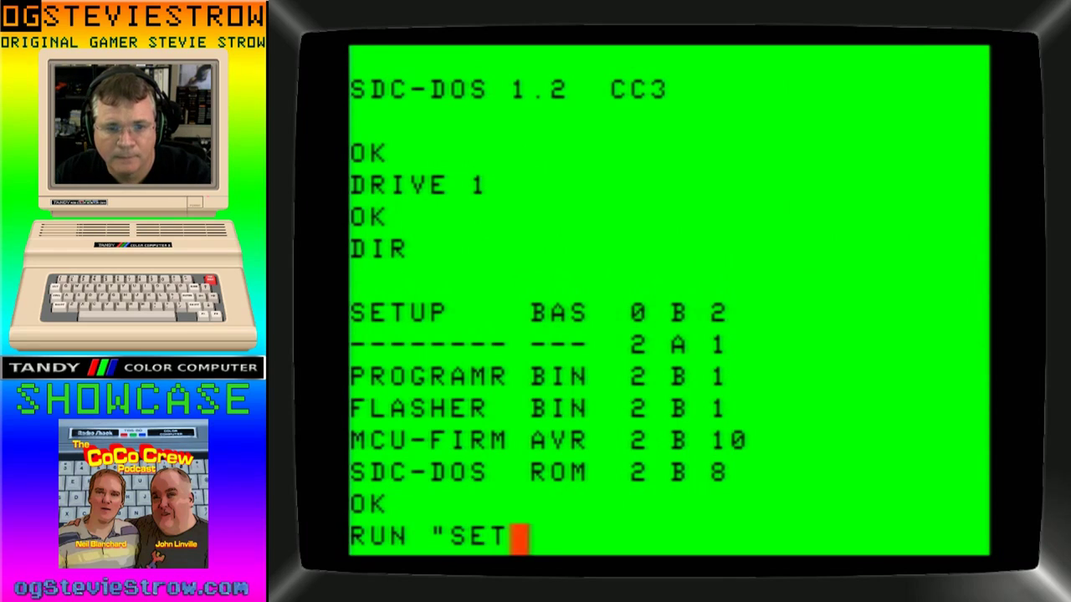
text(UP)
key(Return)
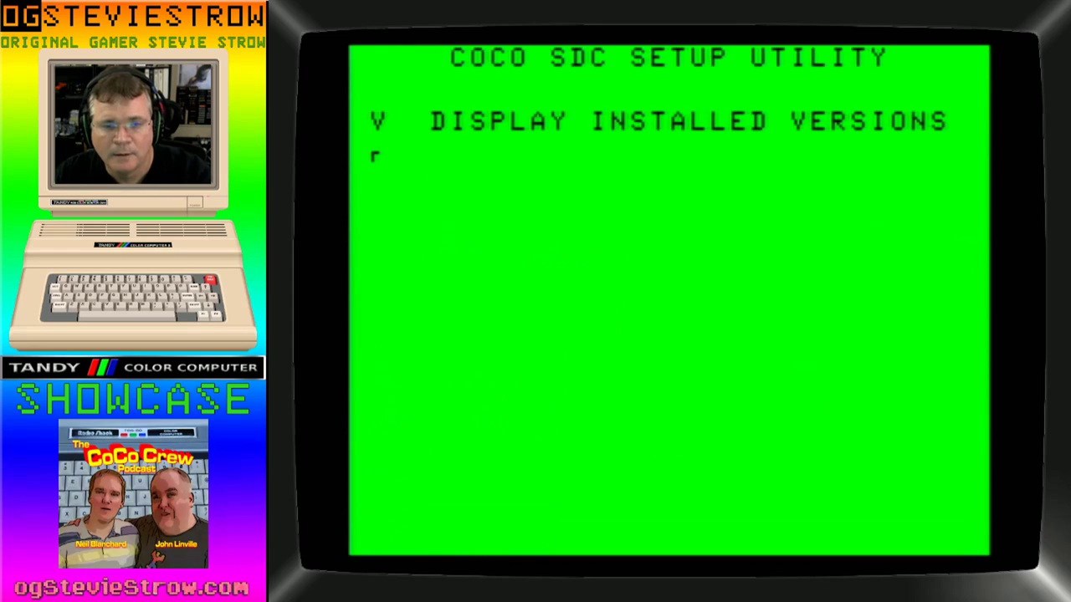
key(v)
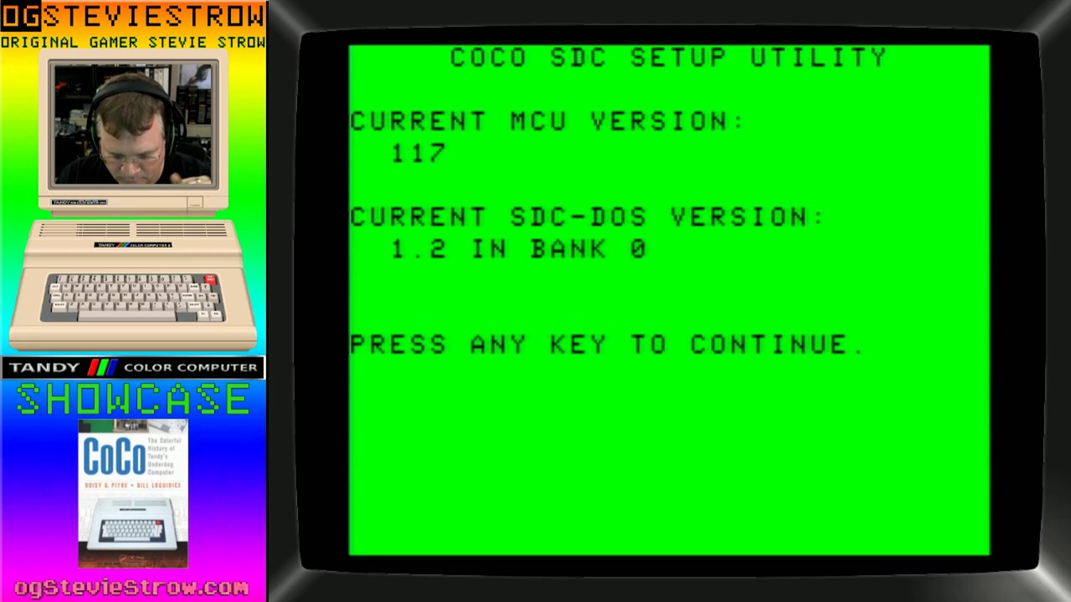
key(space)
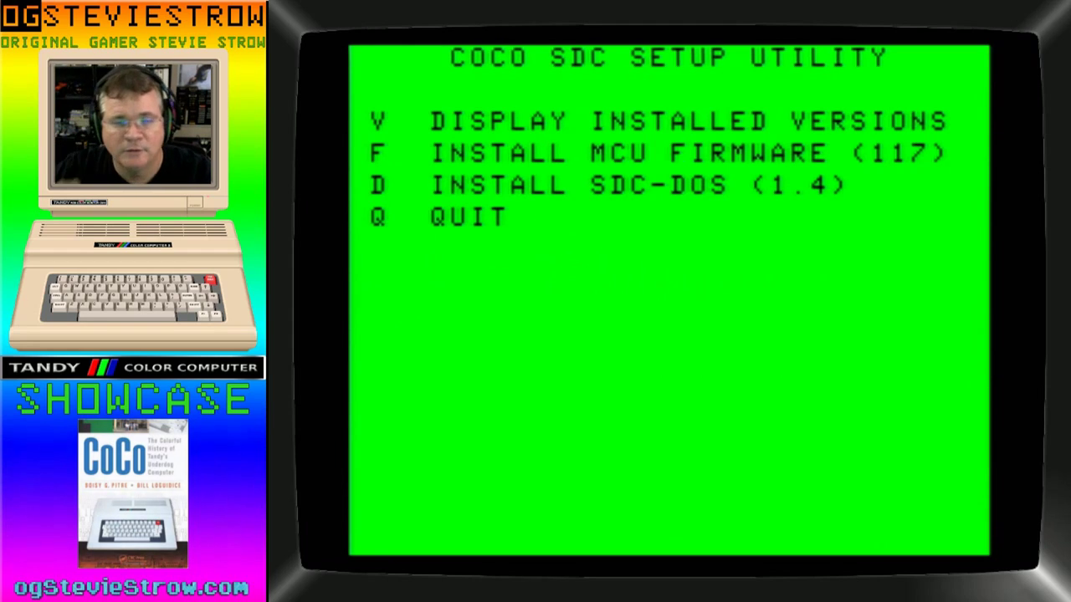
- Install SDC-DOS 1.4 into flash bank 0 and confirm with Y
key(d)
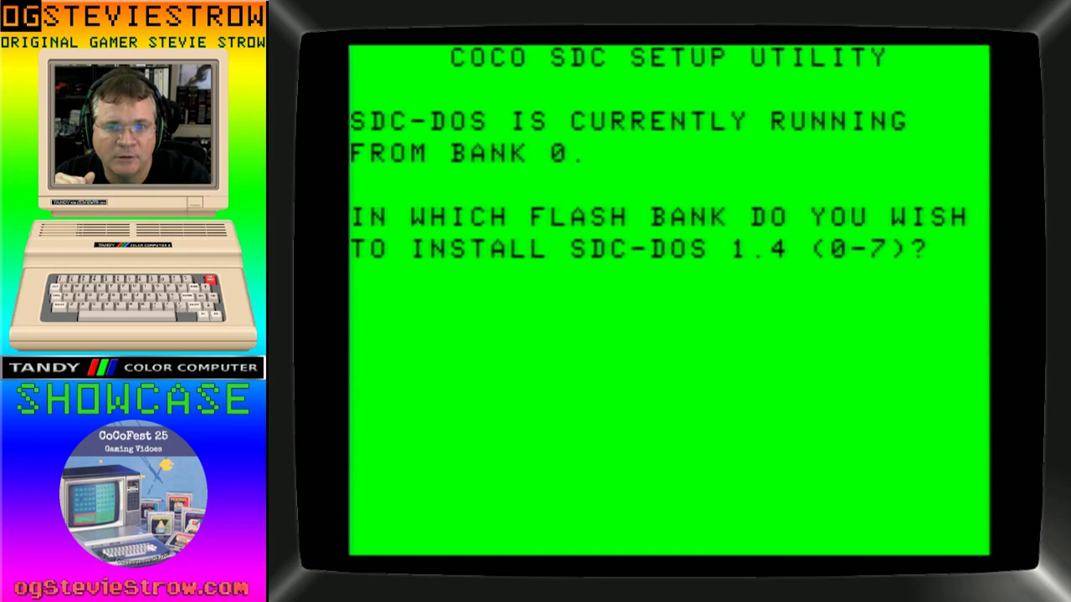
text(0)
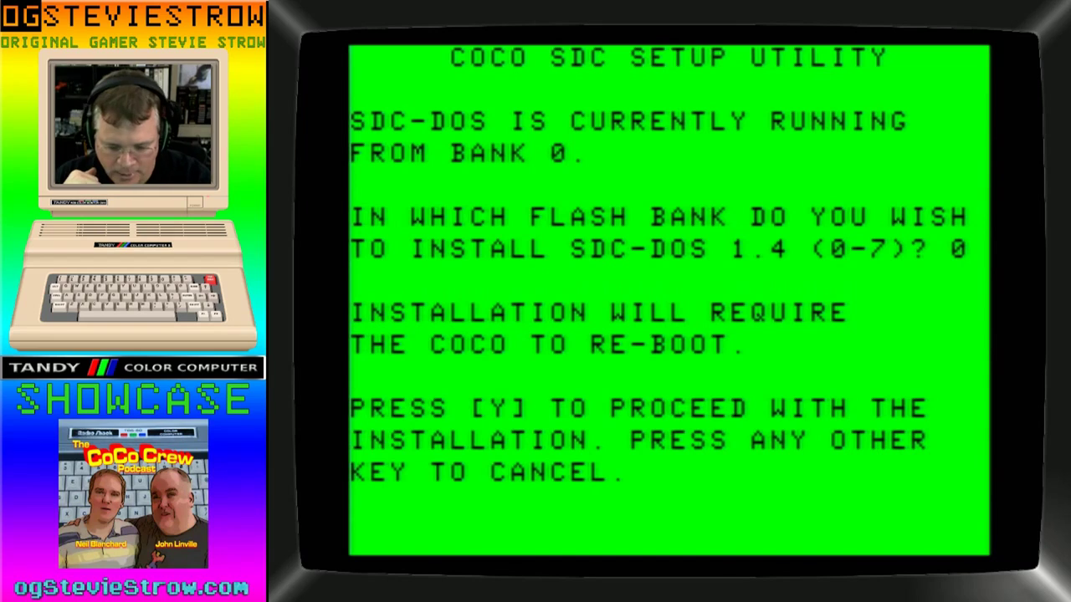
text(y)
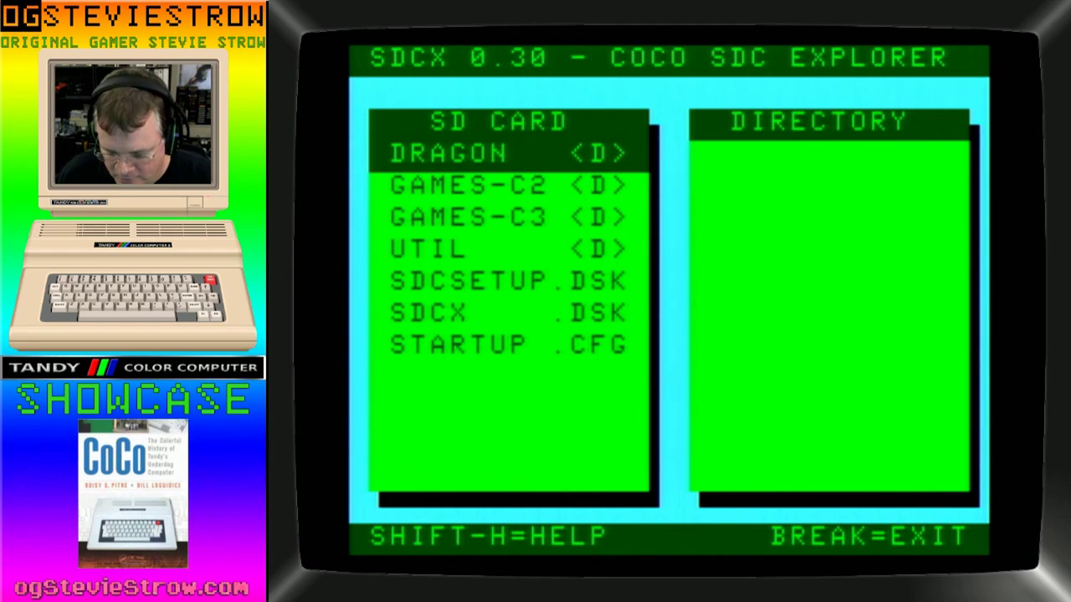
key(Down)
key(Down)
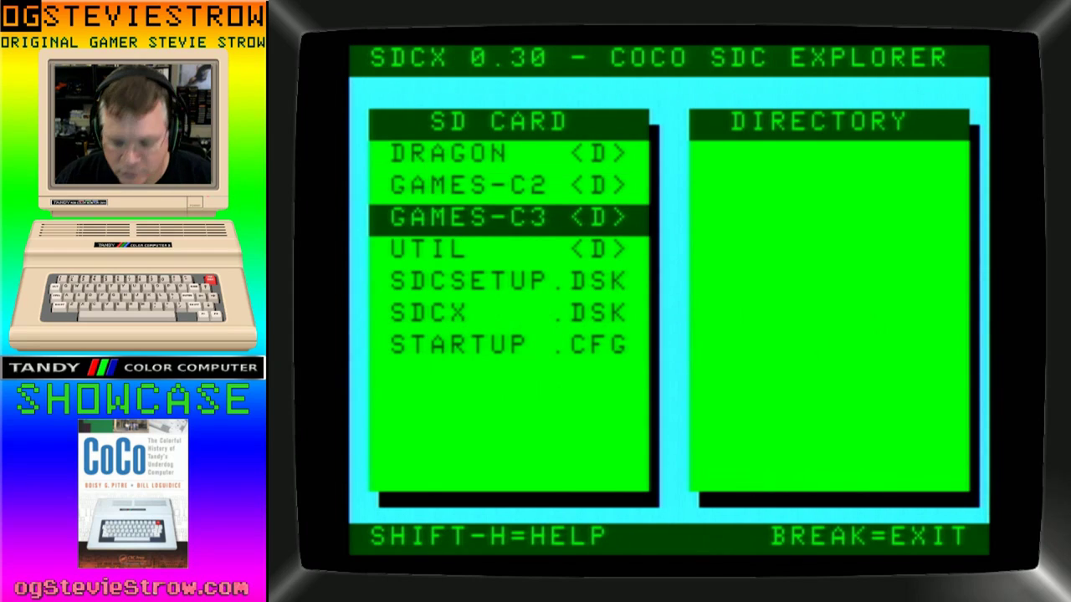
key(Up)
key(Up)
key(Down)
key(Down)
key(Down)
key(Down)
key(Down)
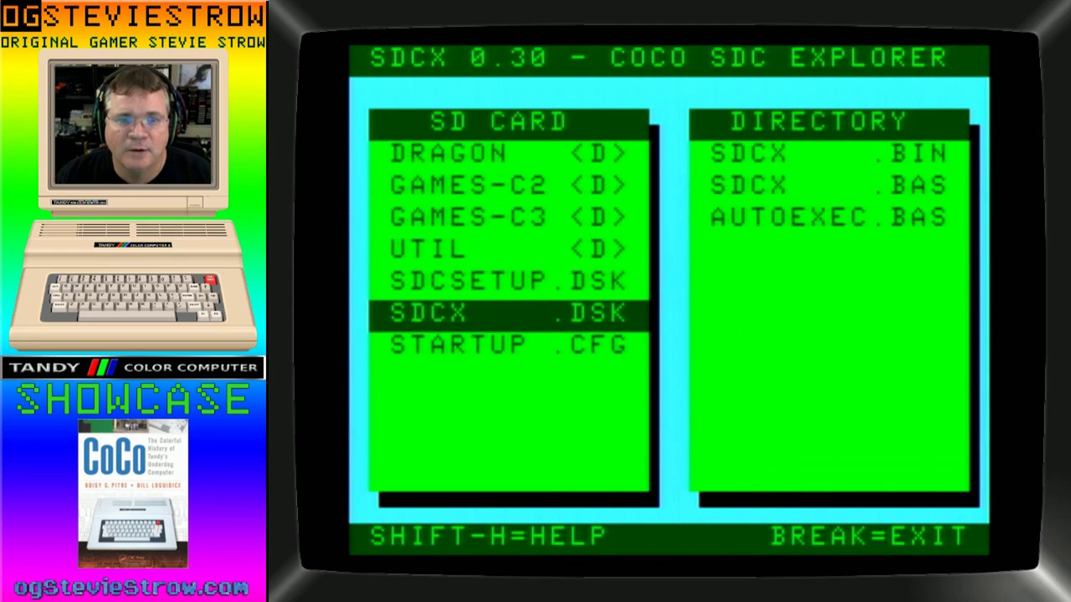
key(Down)
key(Up)
key(Up)
key(Up)
key(Up)
key(Up)
key(Up)
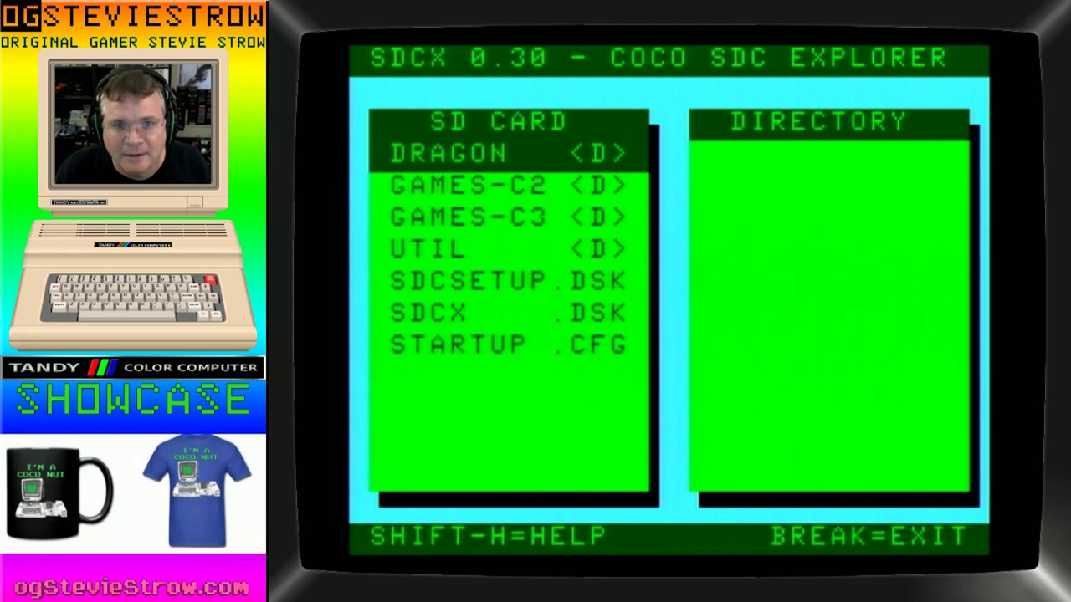
- Open the GAMES-C3 folder and step down past BLOX to CATACOMS
key(Down)
key(Down)
key(Down)
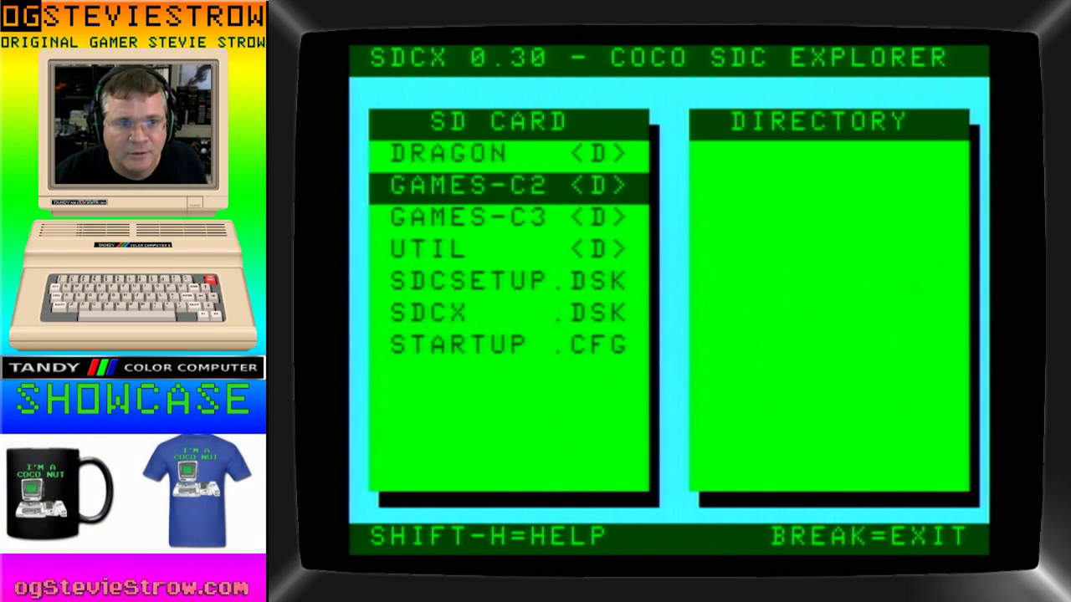
key(Up)
key(Up)
key(Up)
key(Down)
key(Down)
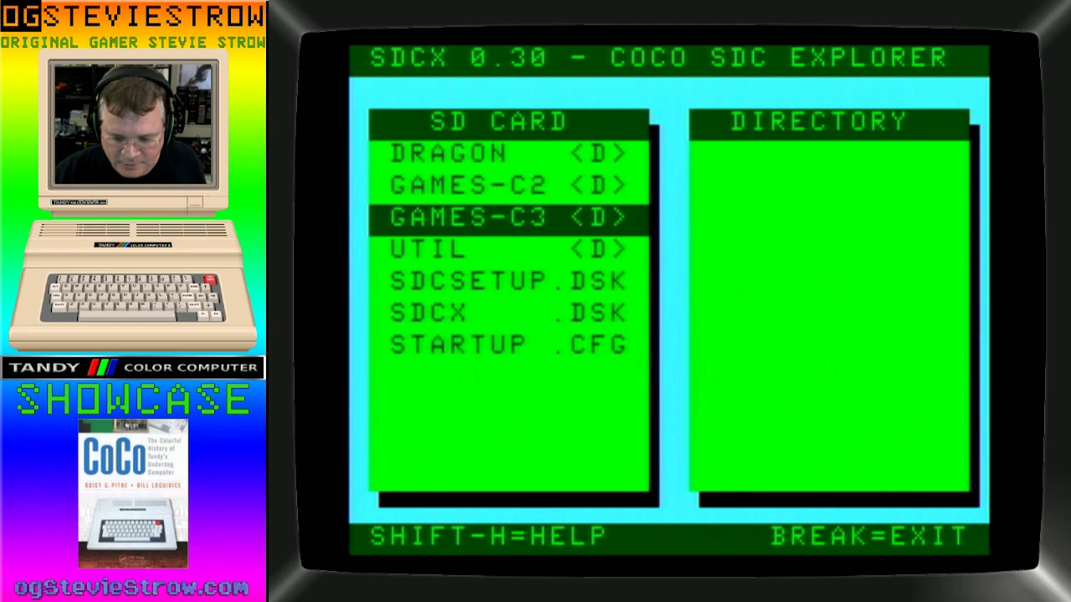
key(Return)
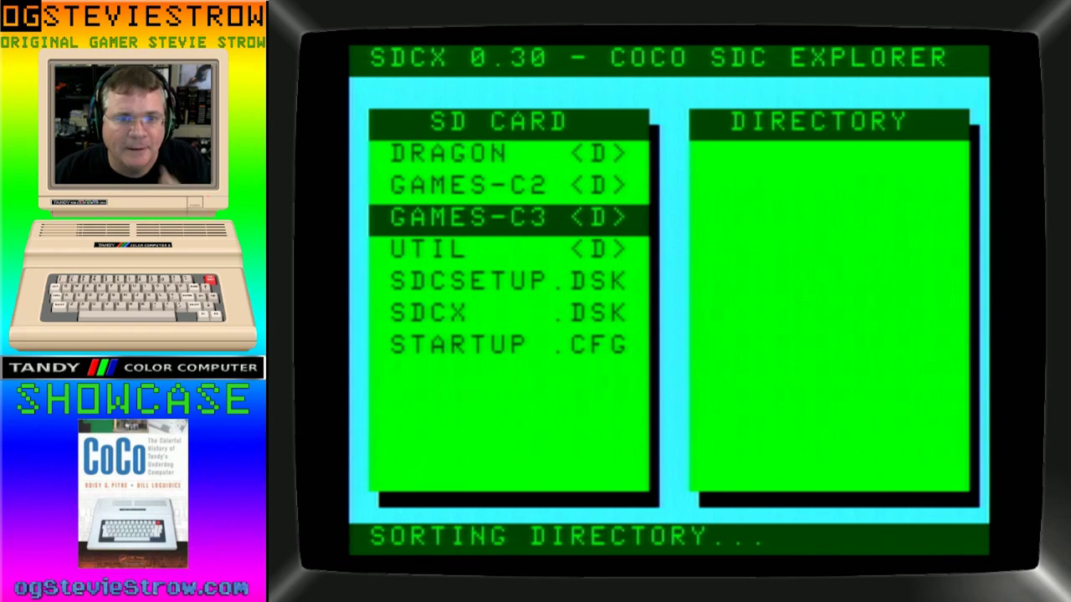
key(Down)
key(Down)
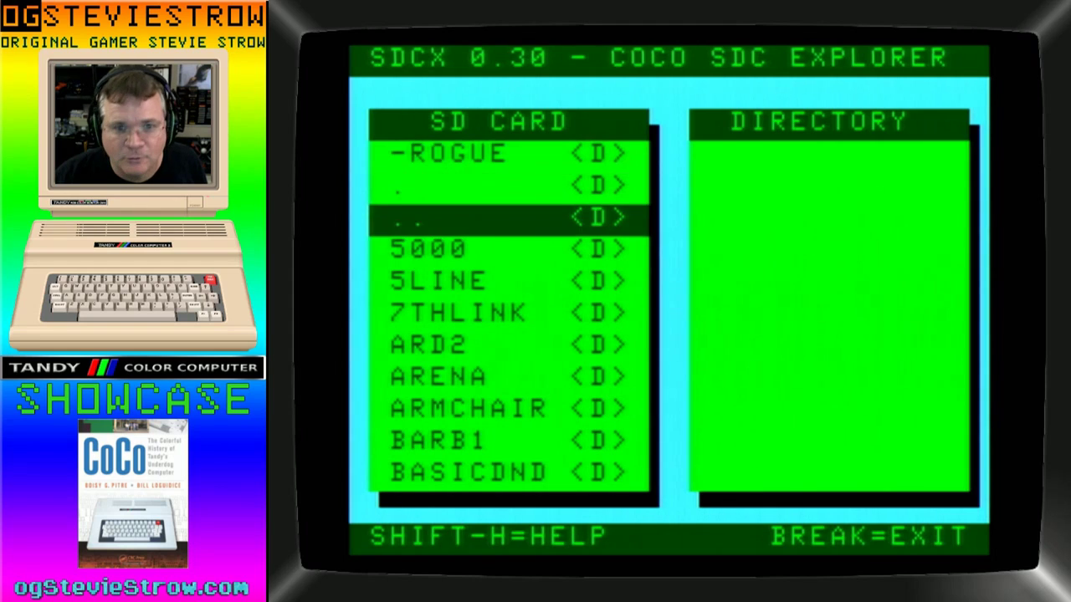
key(Down)
key(Down)
key(Down)
key(Down)
key(Down)
key(Down)
key(Down)
key(Down)
key(Down)
key(Down)
key(Down)
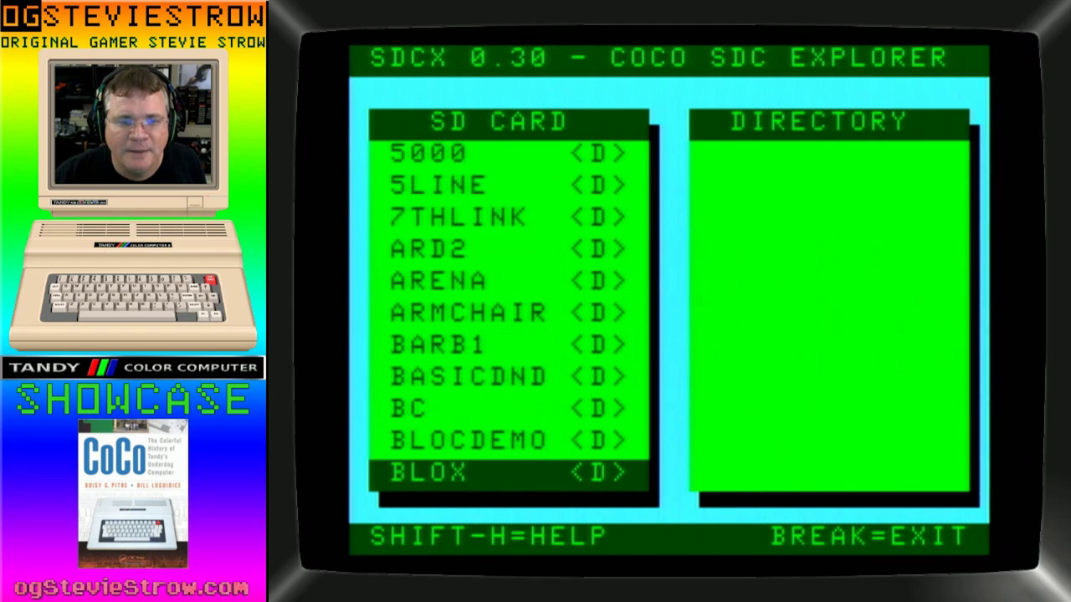
key(Down)
key(Down)
key(Down)
key(Down)
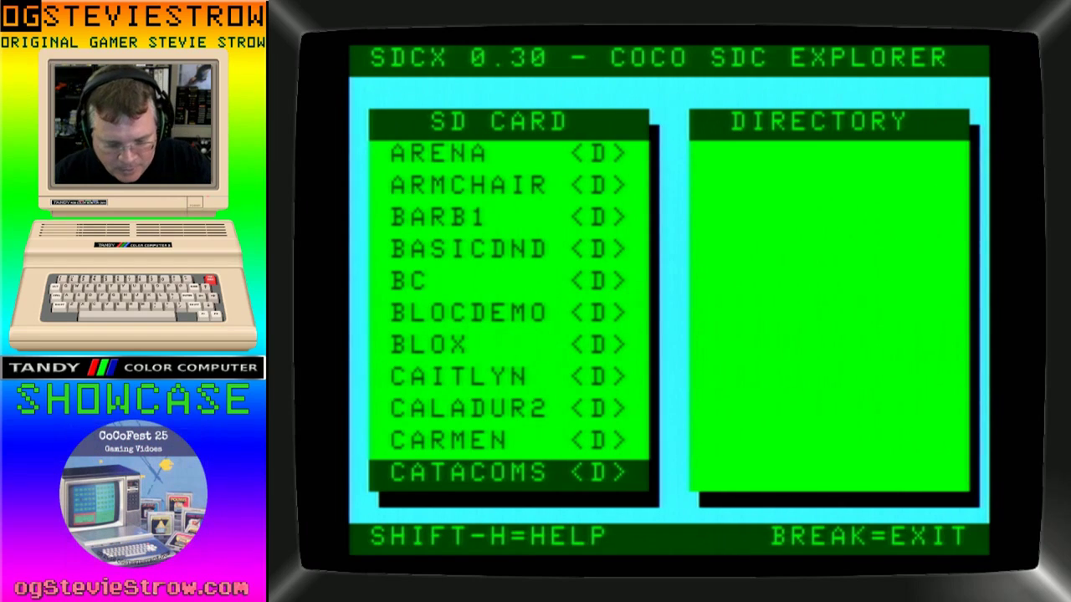
- Page through the game folders from PSARD, RUPERT and SWEEP to the T entries
key(shift+Down)
key(shift+Down)
key(shift+Down)
key(shift+Down)
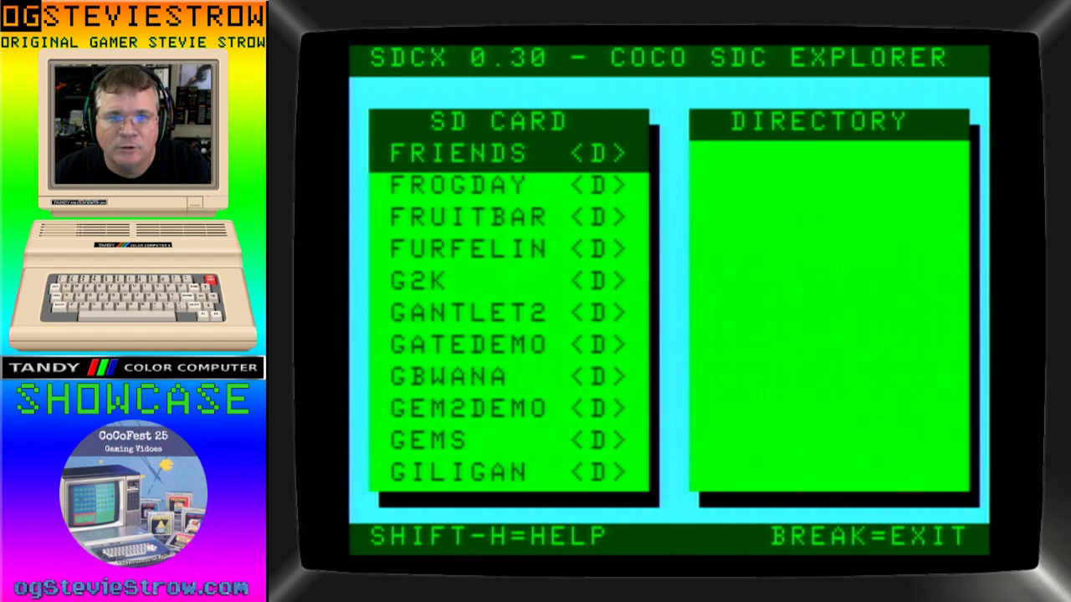
key(shift+Up)
key(shift+Up)
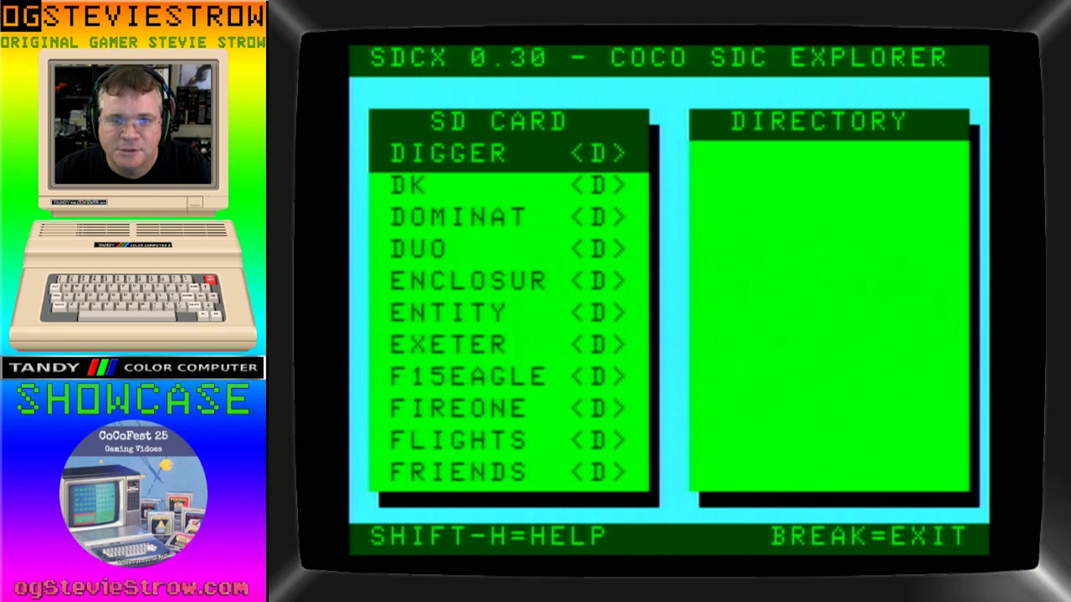
key(shift+Down)
key(shift+Down)
key(shift+Down)
key(shift+Down)
key(shift+Down)
key(shift+Down)
key(shift+Down)
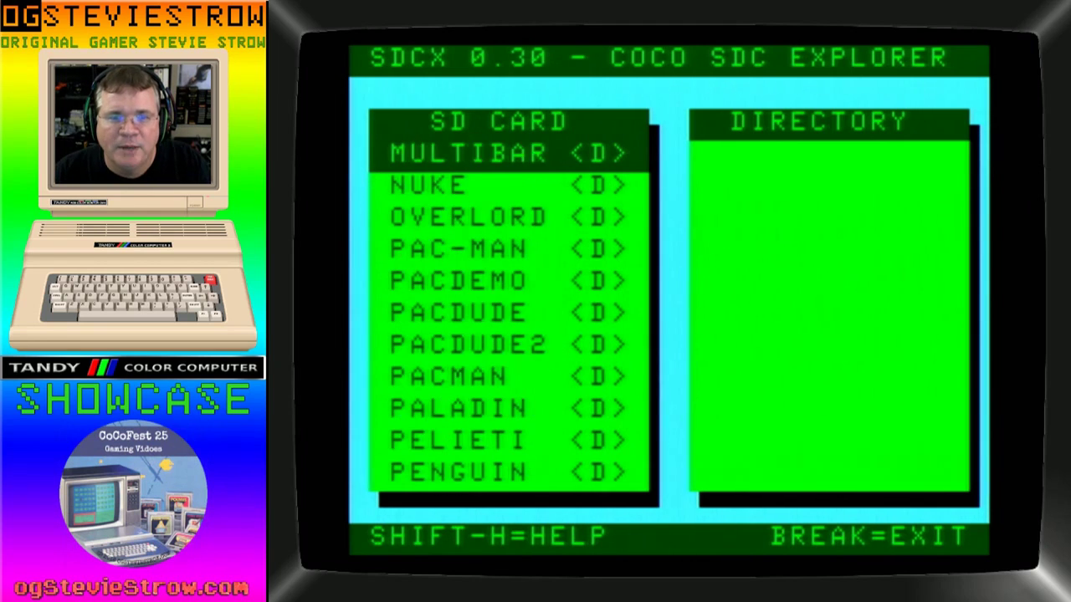
key(Down)
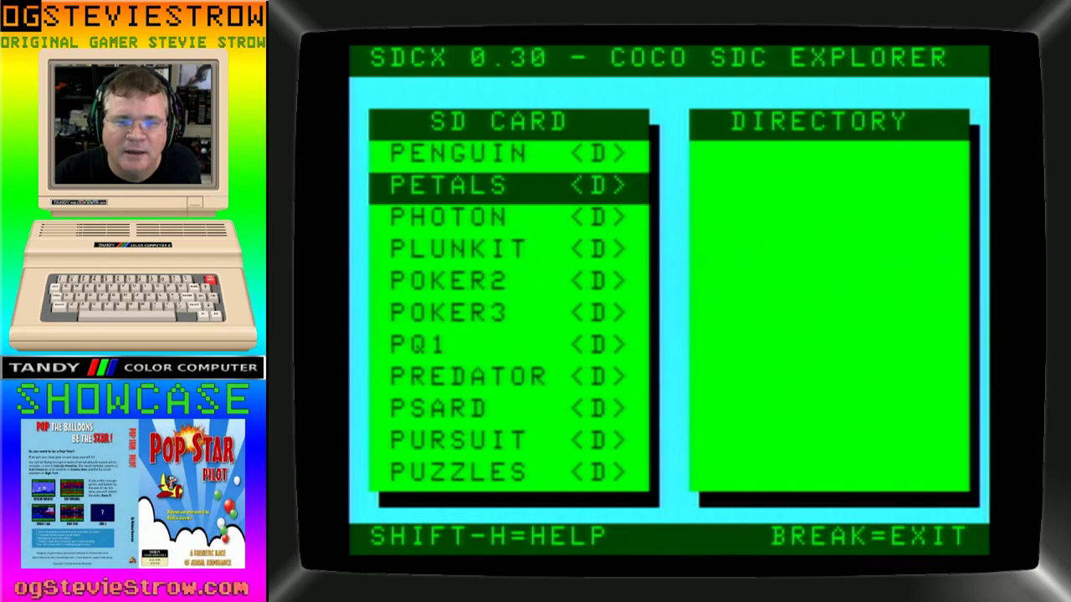
key(Down)
key(Down)
key(Down)
key(Down)
key(Down)
key(Down)
key(Down)
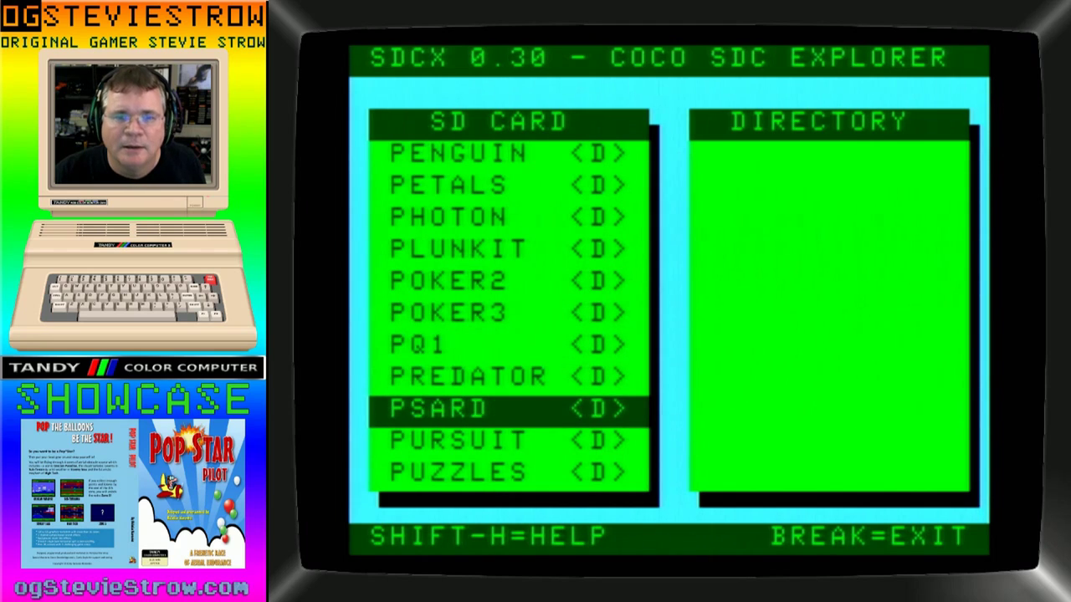
key(Down)
key(Down)
key(Down)
key(Down)
key(Down)
key(Down)
key(Down)
key(Down)
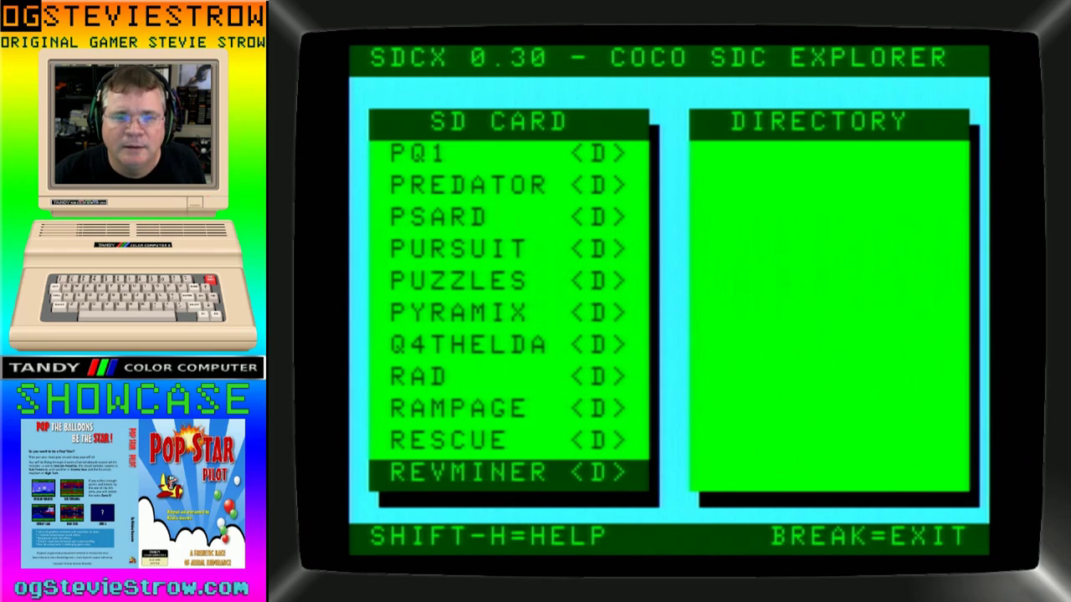
key(Down)
key(Down)
key(Down)
key(Down)
key(Down)
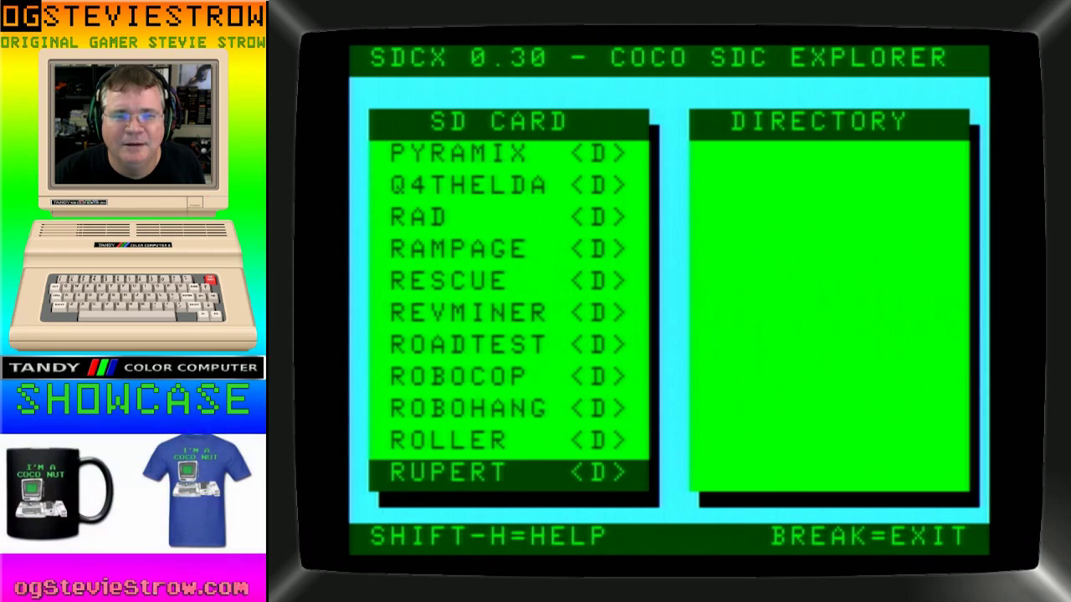
key(Down)
key(Down)
key(Down)
key(Down)
key(Down)
key(Down)
key(Down)
key(Down)
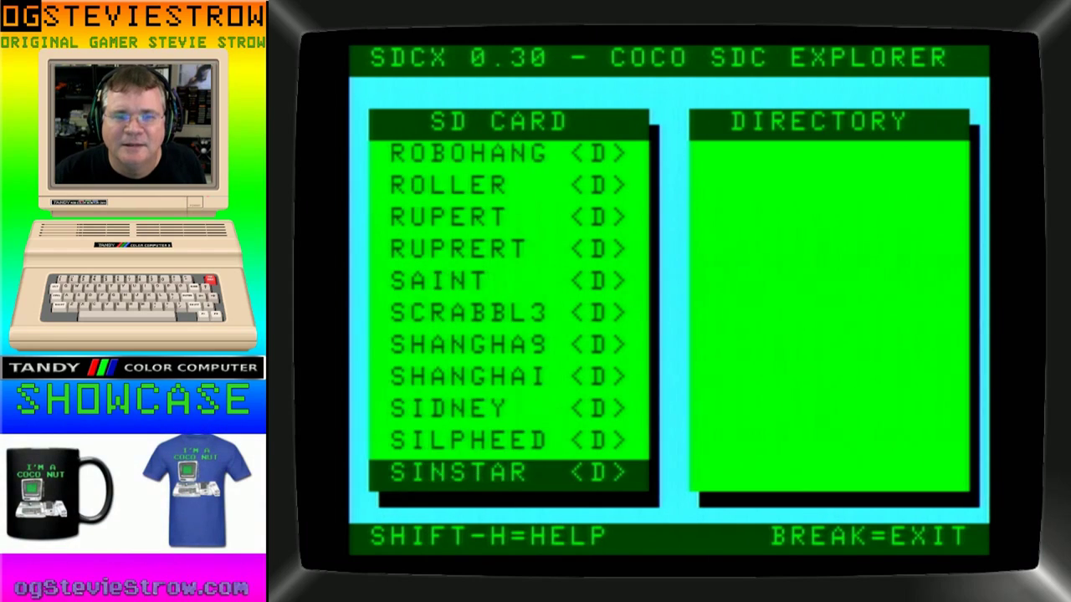
key(Down)
key(Down)
key(Down)
key(Down)
key(Down)
key(Down)
key(Down)
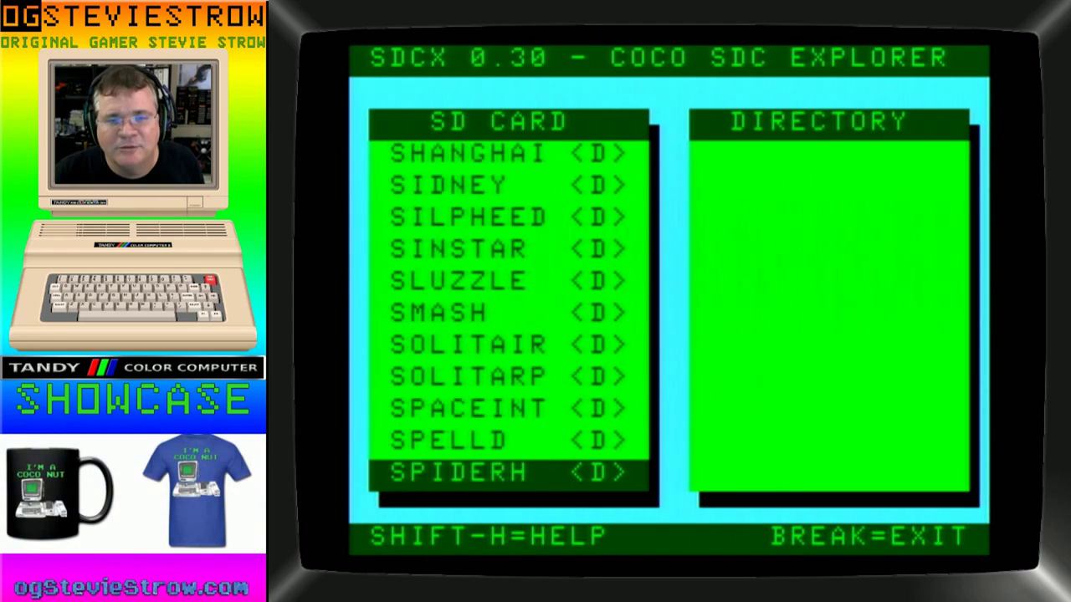
key(Down)
key(Down)
key(Down)
key(Down)
key(Down)
key(Down)
key(Down)
key(Down)
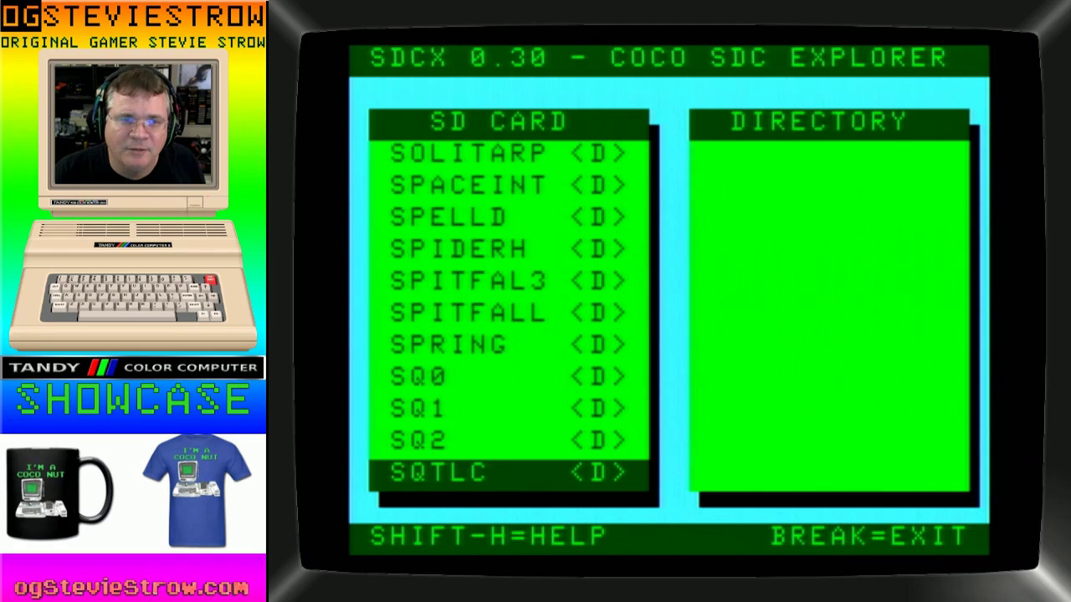
key(Down)
key(Down)
key(Down)
key(Down)
key(Down)
key(Down)
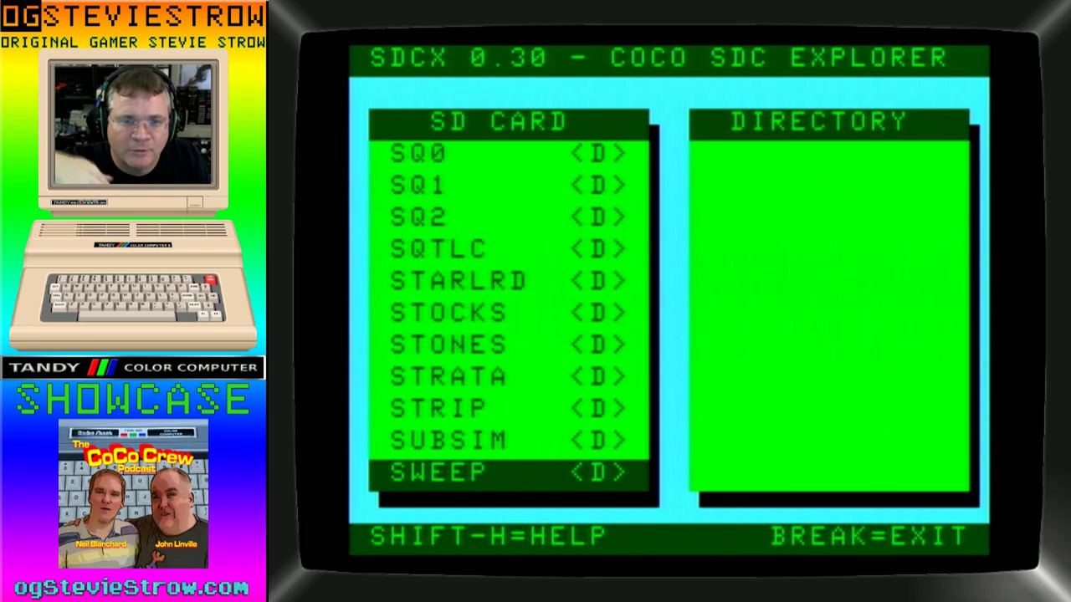
key(shift+Down)
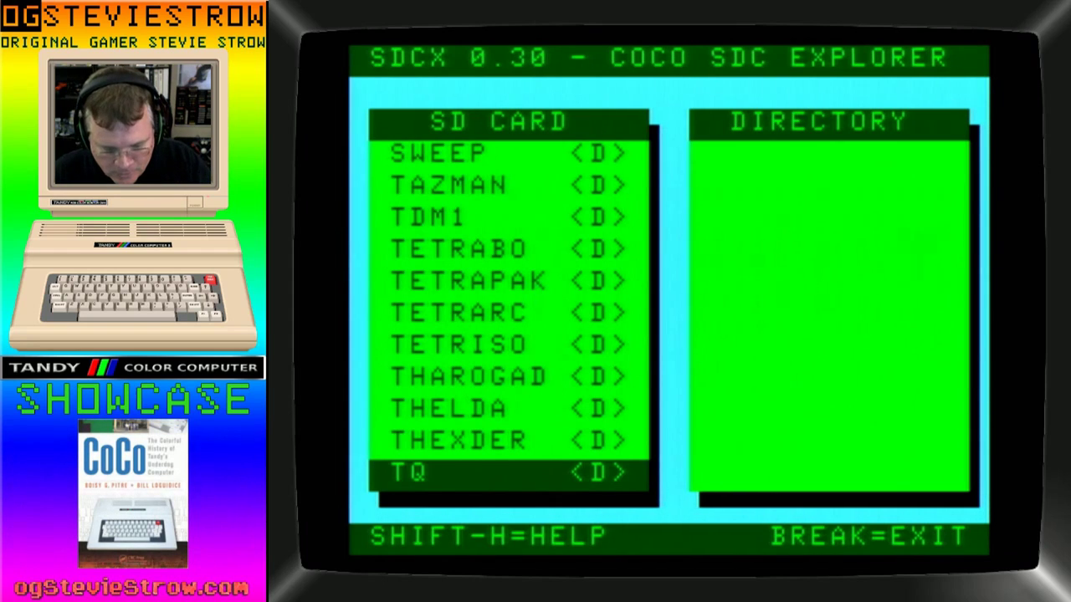
key(shift+h)
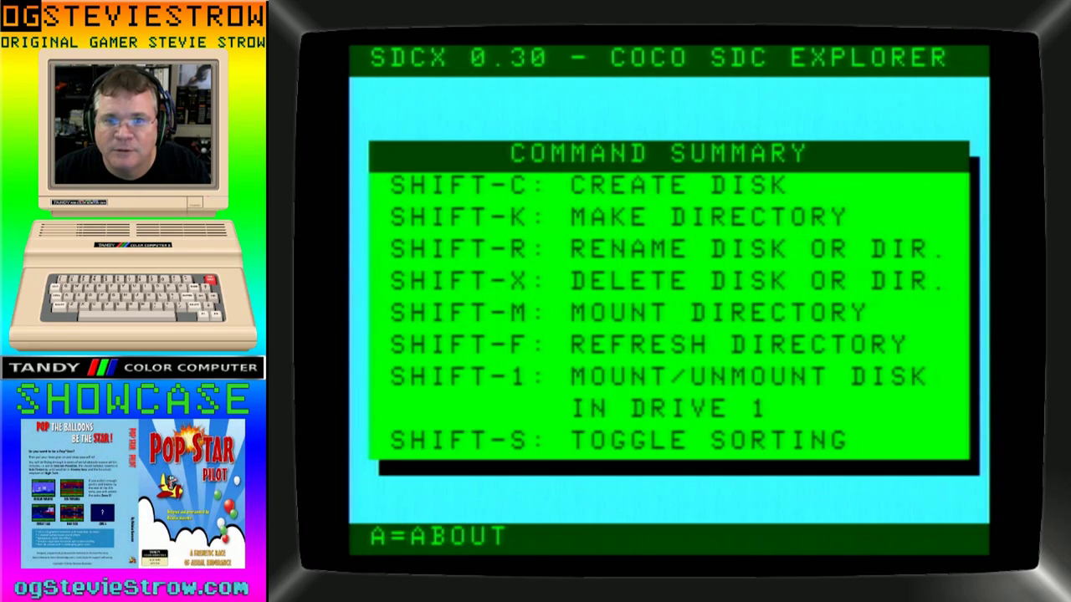
key(space)
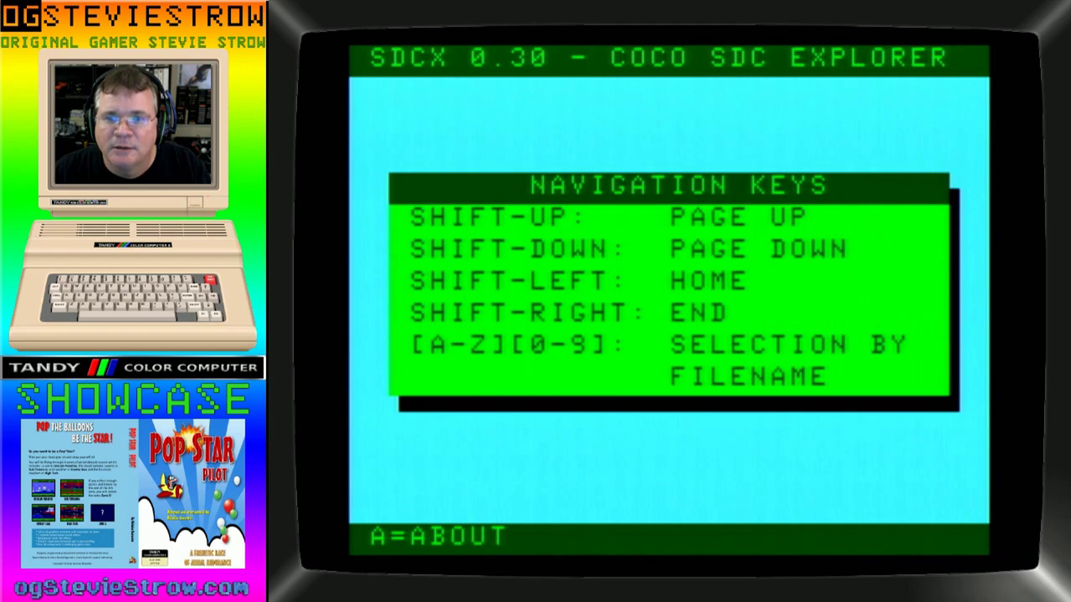
key(space)
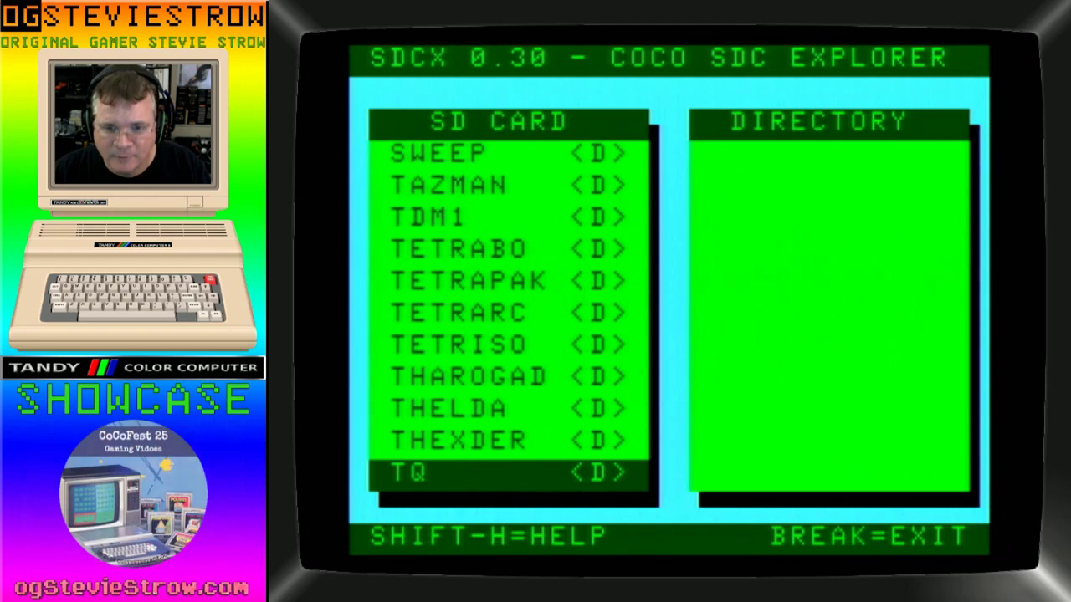
key(Left)
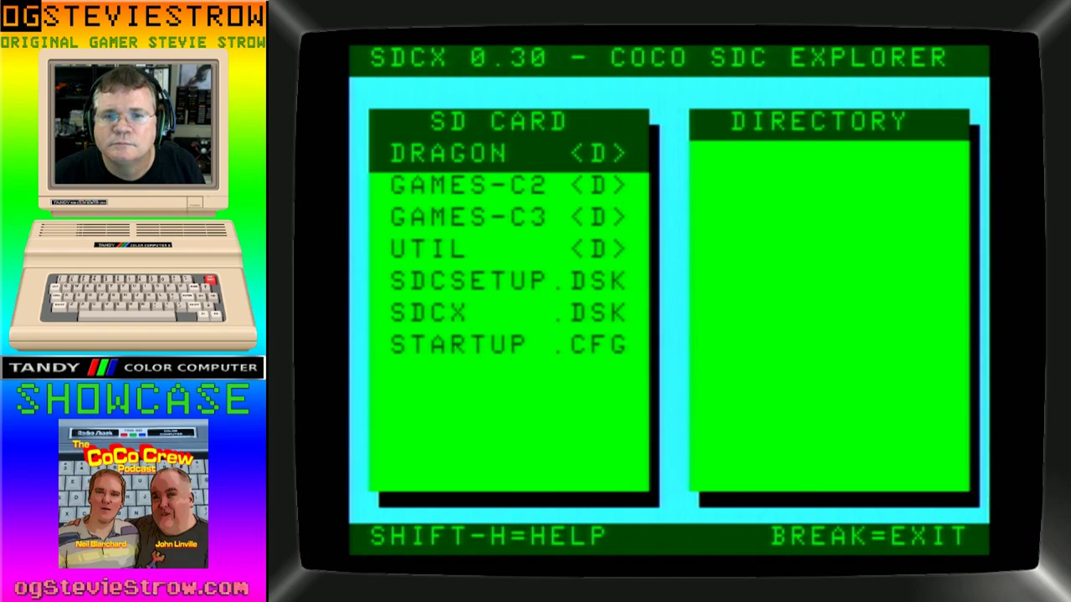
- Open GAMES-C2 and move the selection down to the ARKANOID folder
key(Down)
key(Down)
key(Down)
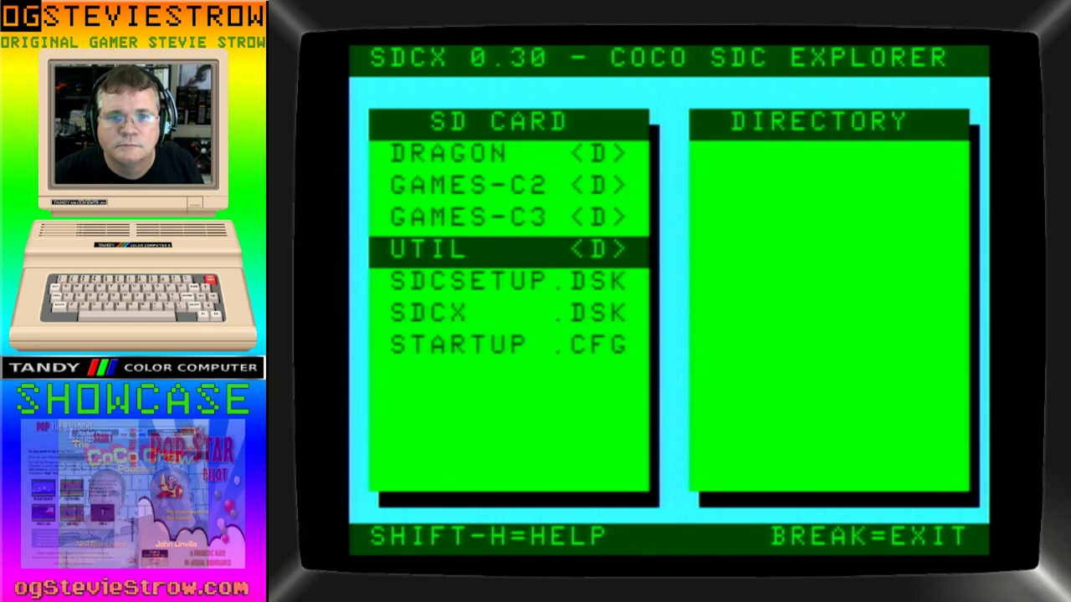
key(Up)
key(Up)
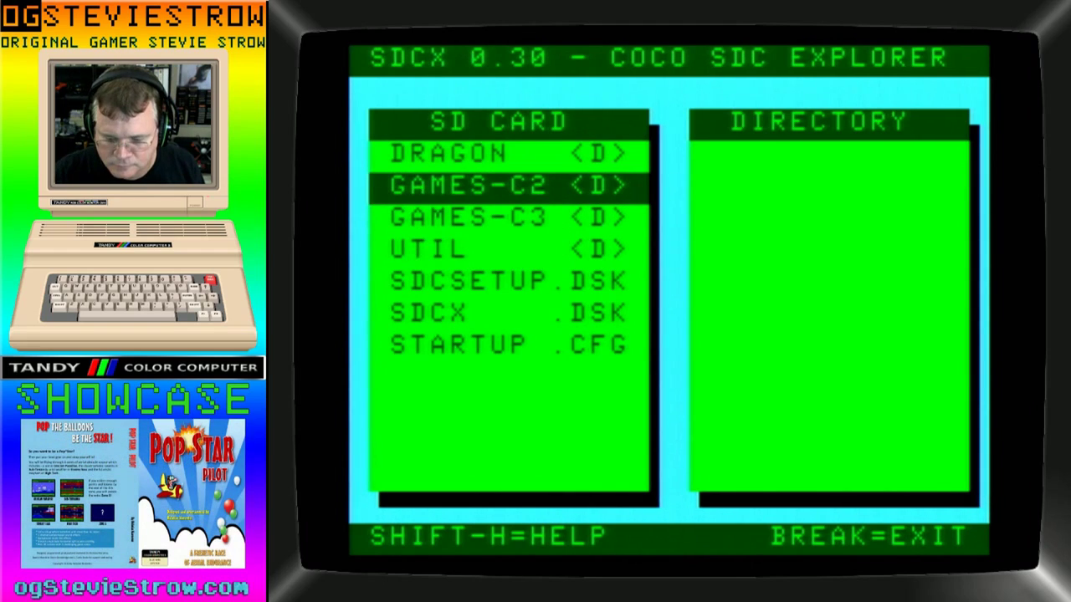
key(Return)
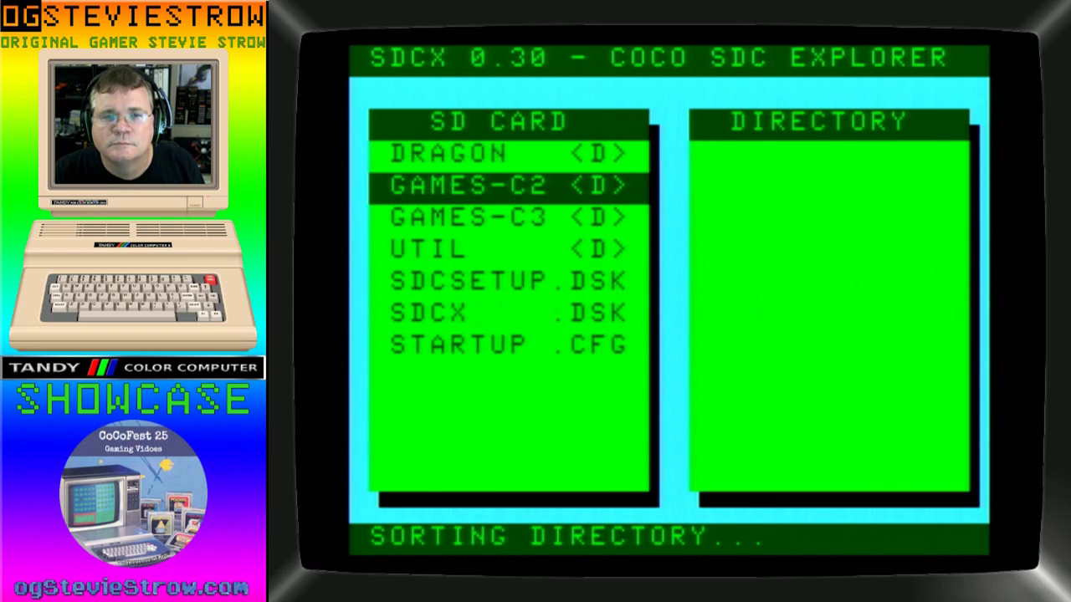
key(Down)
key(Down)
key(Down)
key(Down)
key(Down)
key(Down)
key(Down)
key(Down)
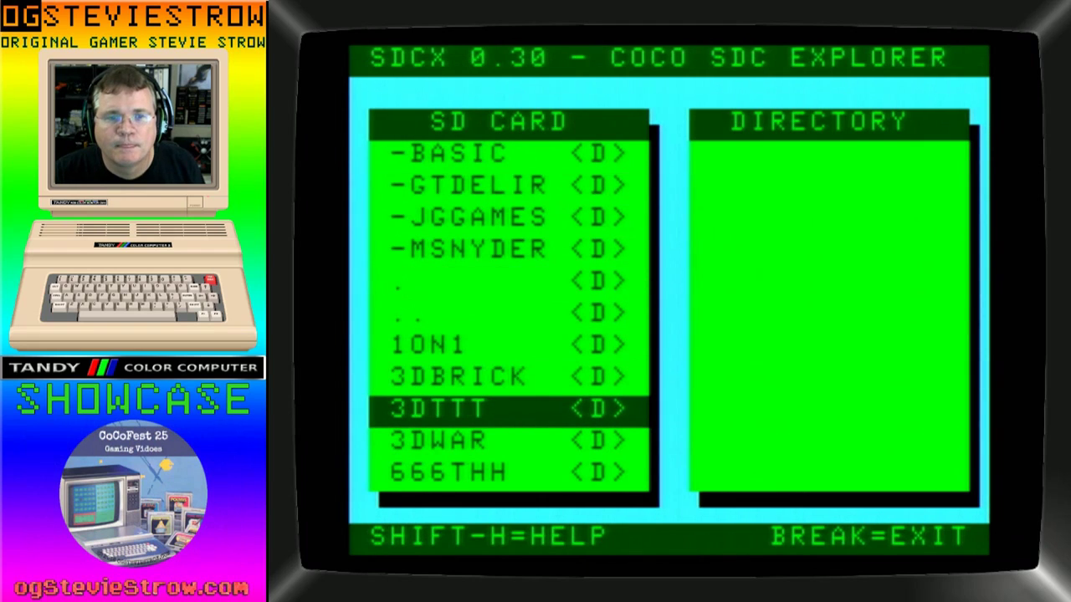
key(Down)
key(Down)
key(Down)
key(Down)
key(Down)
key(Down)
key(Down)
key(Down)
key(Down)
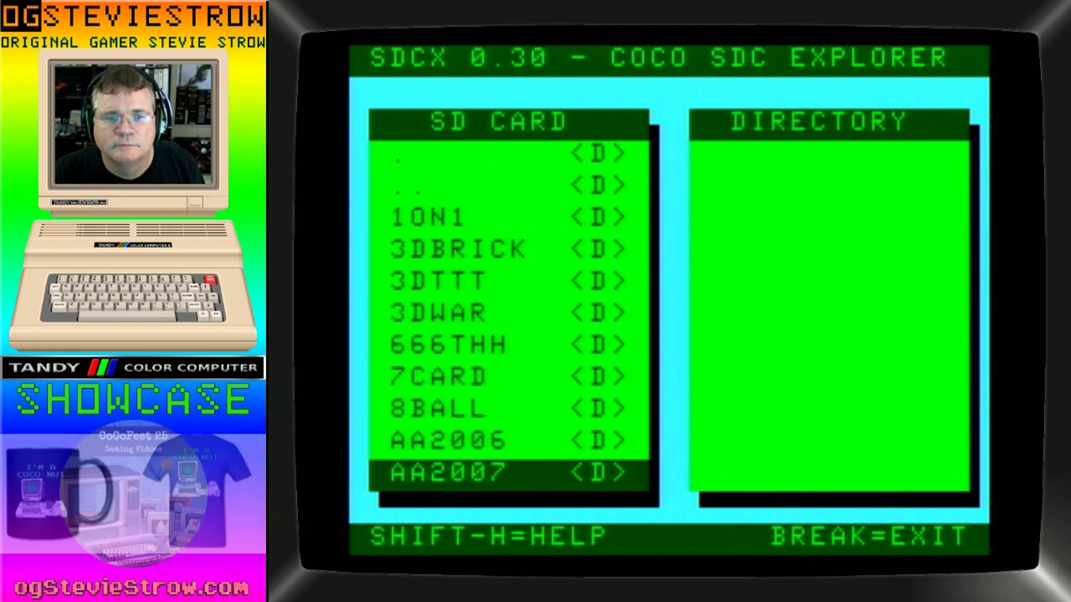
key(Down)
key(Down)
key(Down)
key(Down)
key(Down)
key(Down)
key(Down)
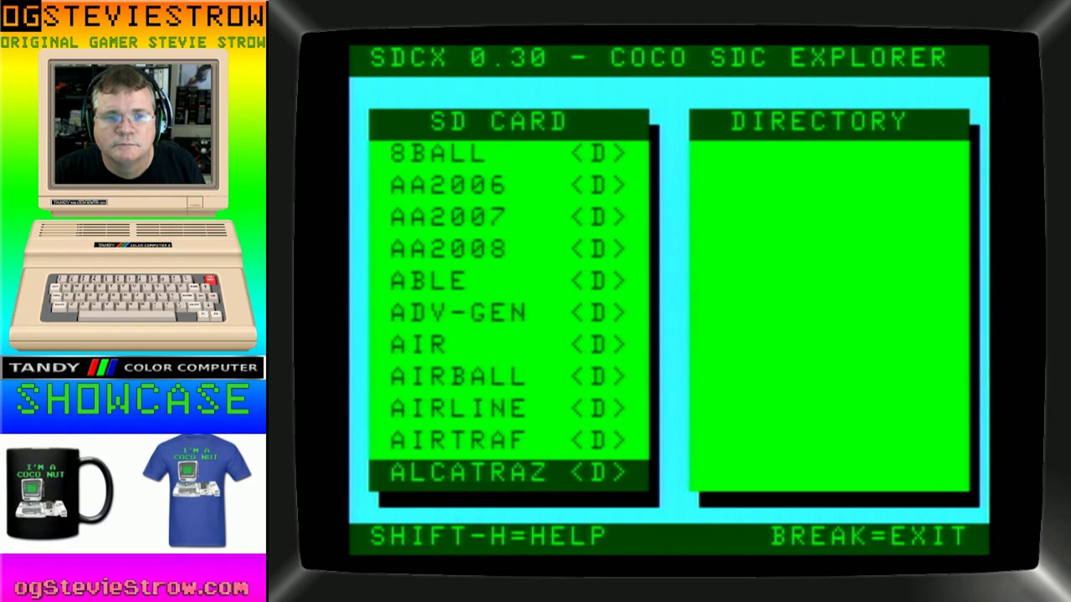
key(Down)
key(Down)
key(Down)
key(Down)
key(Down)
key(Down)
key(Down)
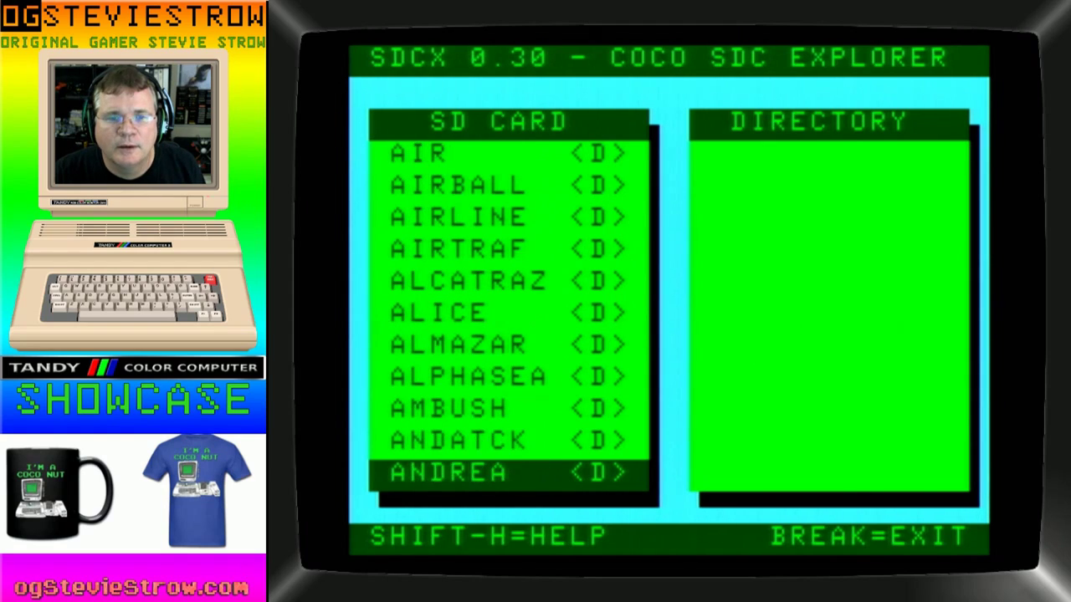
key(Down)
key(Down)
key(Down)
key(Down)
key(Down)
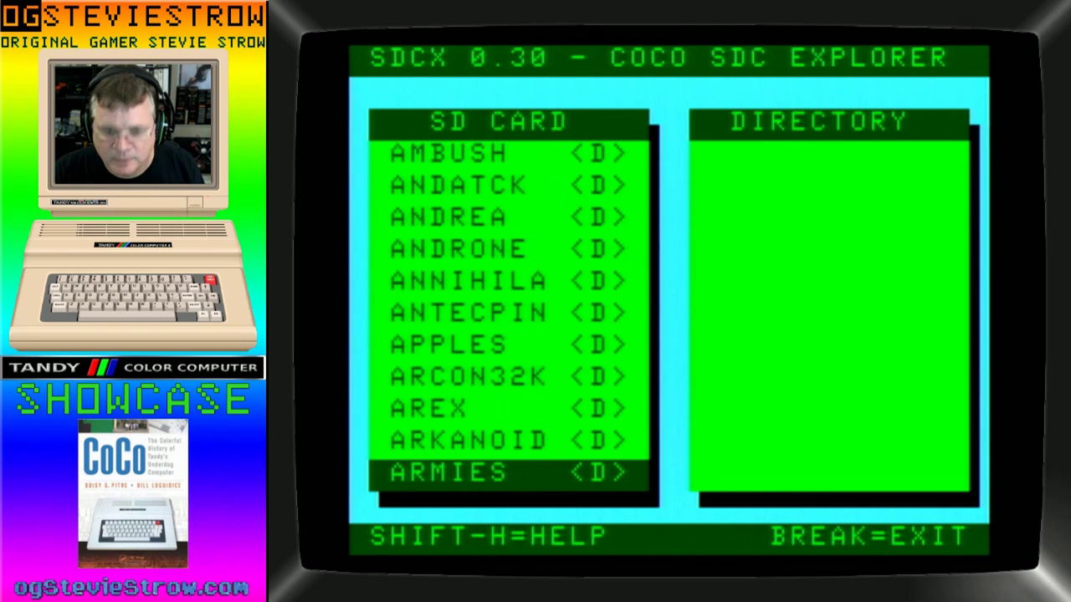
key(Up)
key(Up)
key(Down)
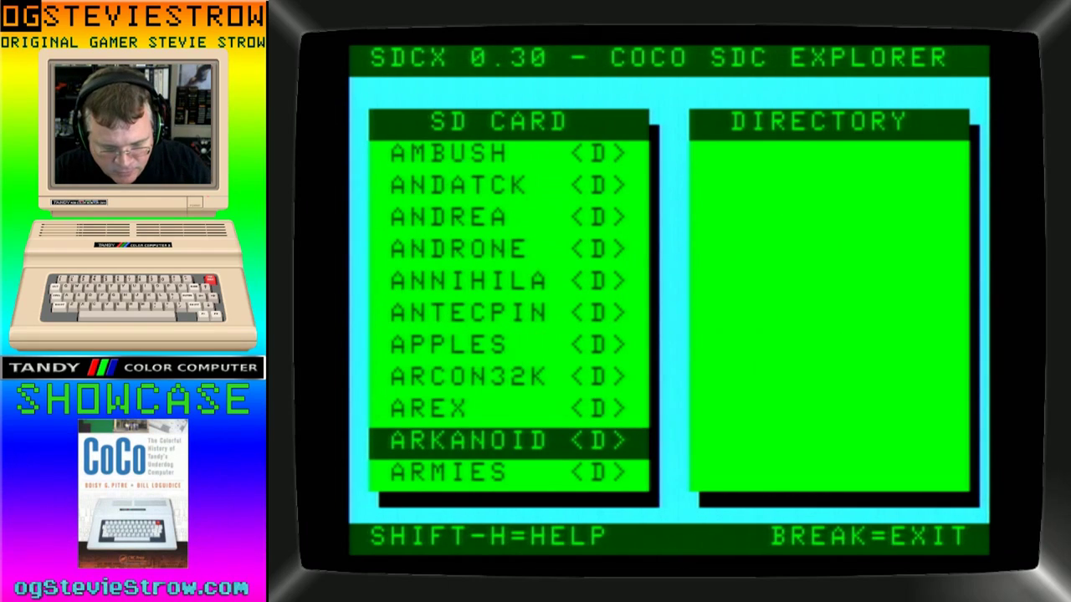
- Launch Arkanoid from its folder, entering 1 and N and answering Y for an RGB monitor
key(Right)
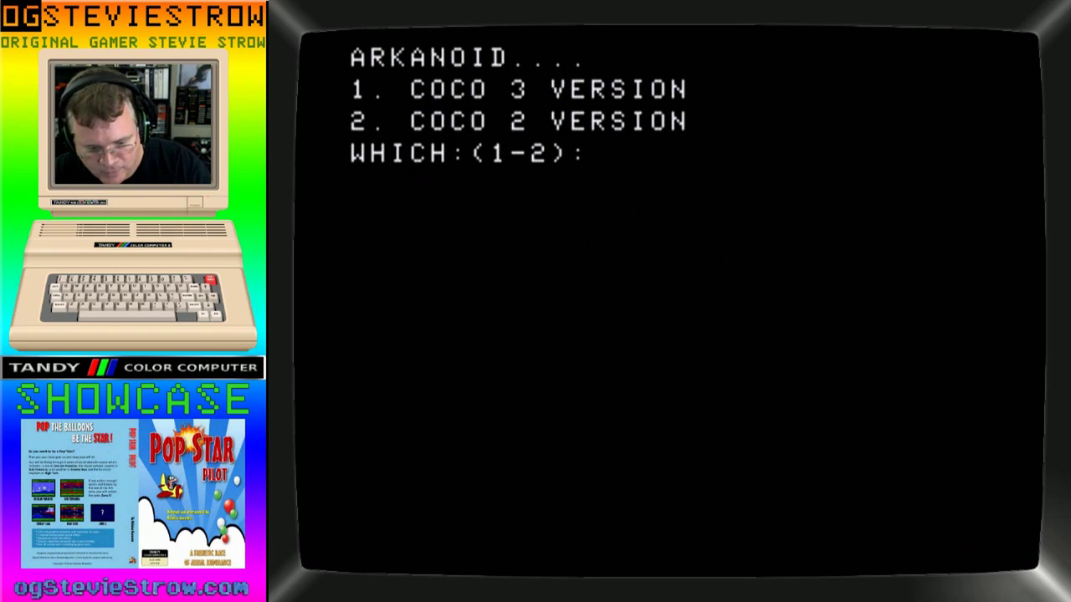
text(1)
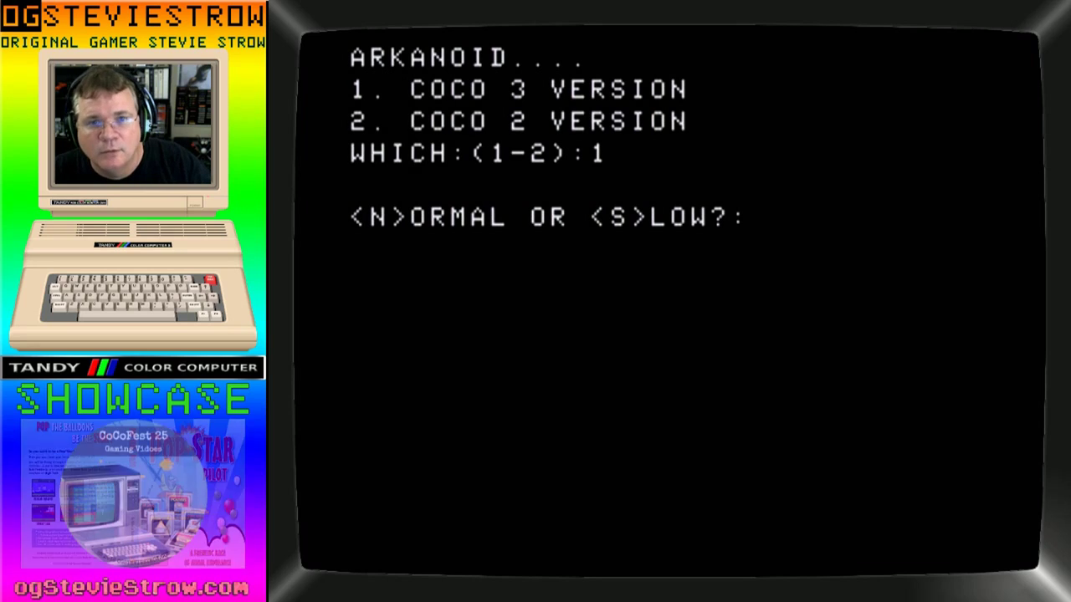
text(N)
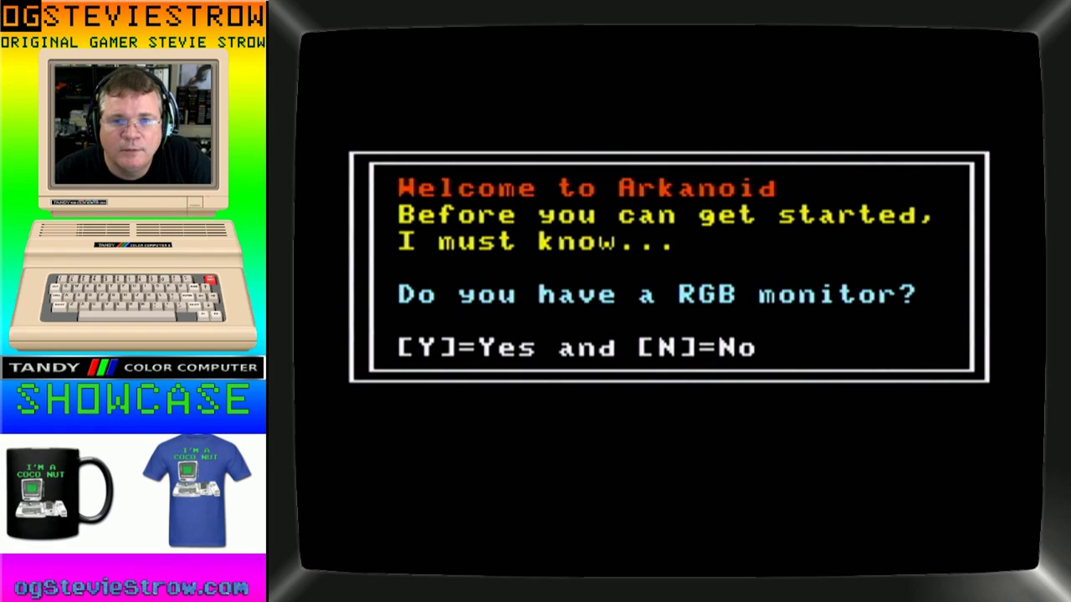
key(y)
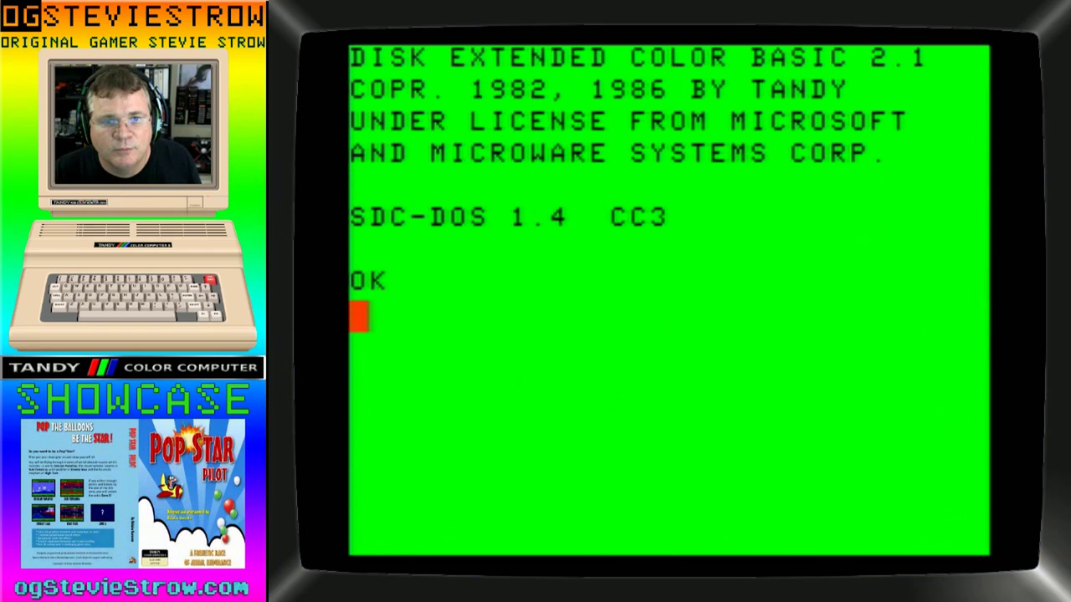
- List the ARKANOID disk's files with DIR
text(DIR)
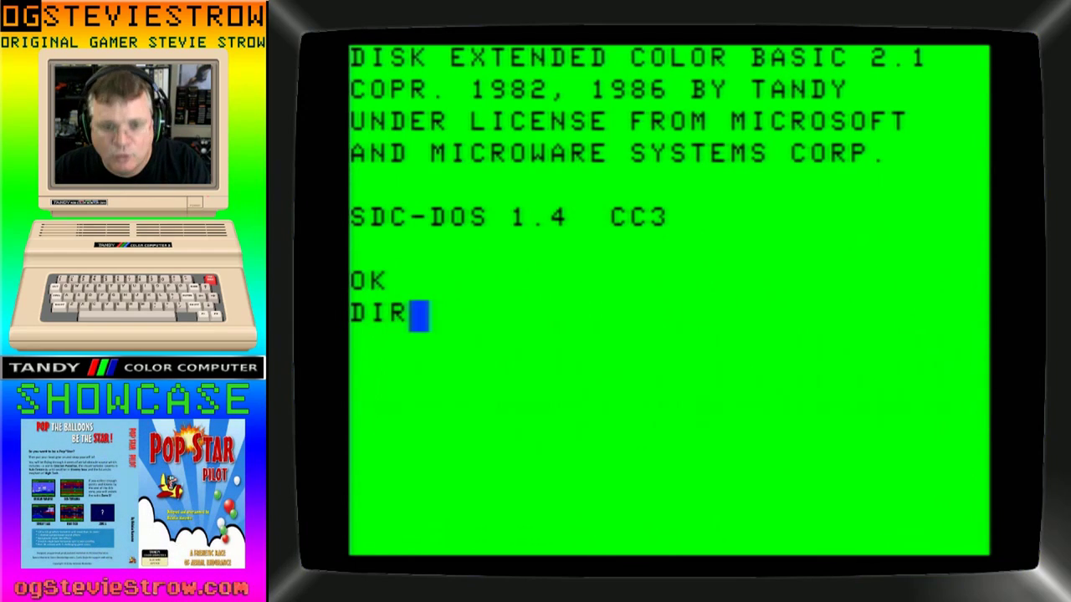
key(Return)
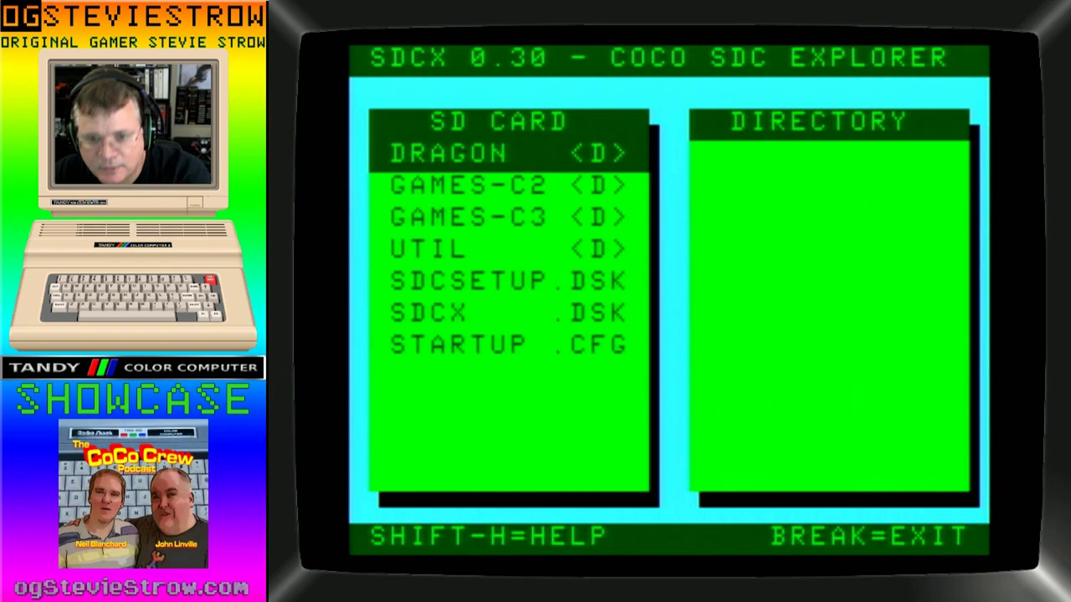
- Open the GAMES-C2 folder from the top-level list in SDCX
key(Down)
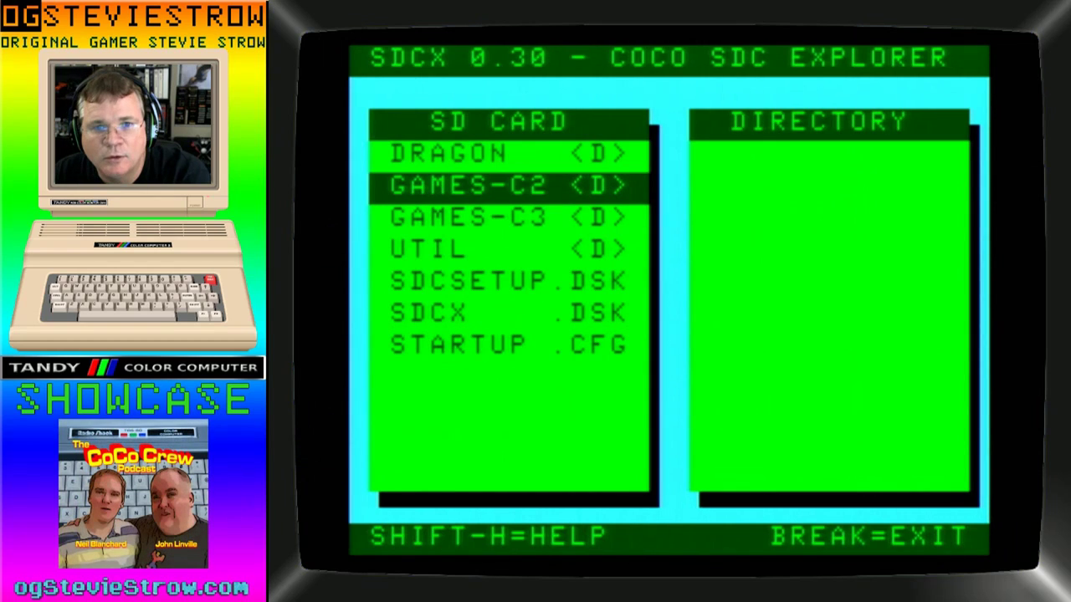
key(Down)
key(Up)
key(Up)
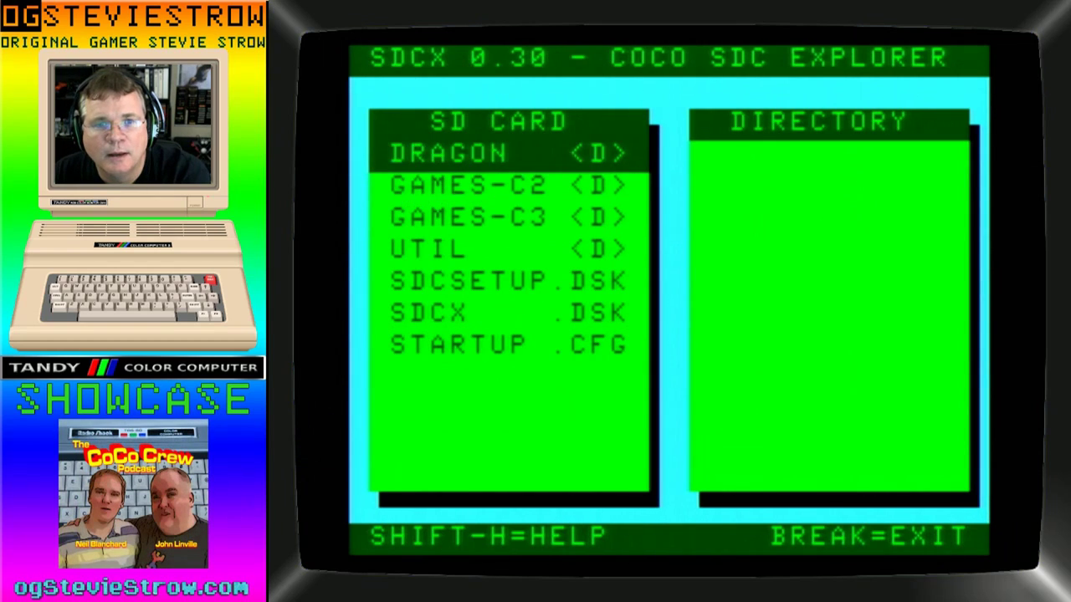
key(Down)
key(Down)
key(Down)
key(Down)
key(Down)
key(Down)
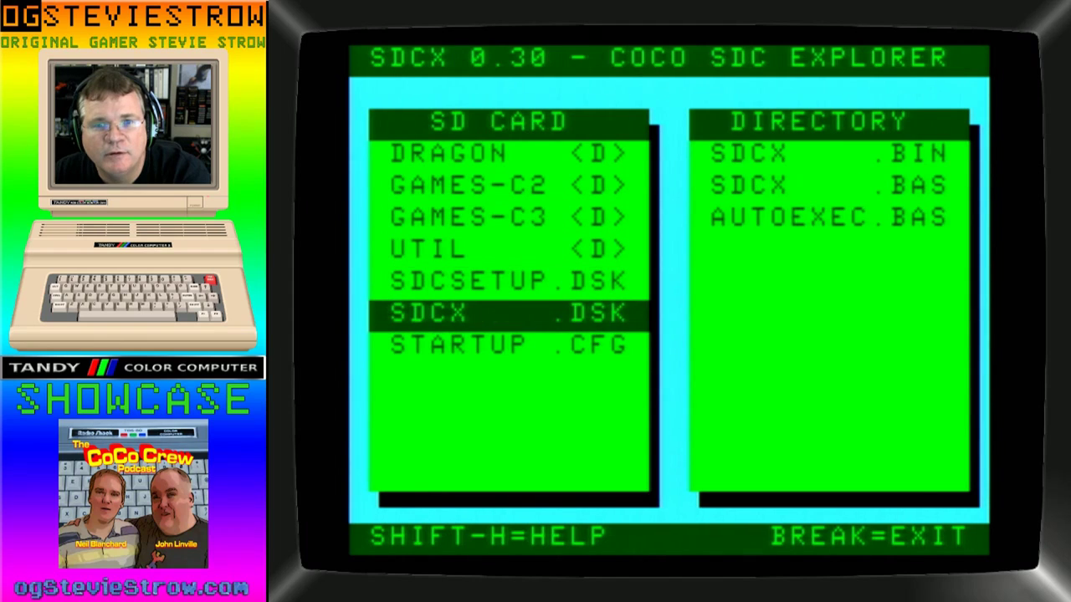
key(Up)
key(Up)
key(Up)
key(Up)
key(Up)
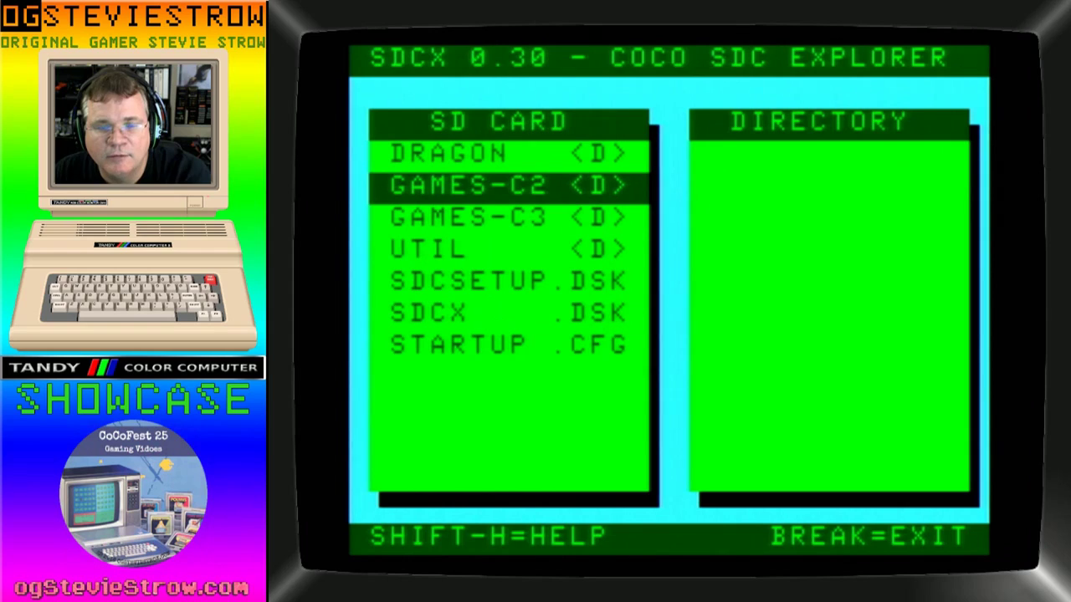
key(Return)
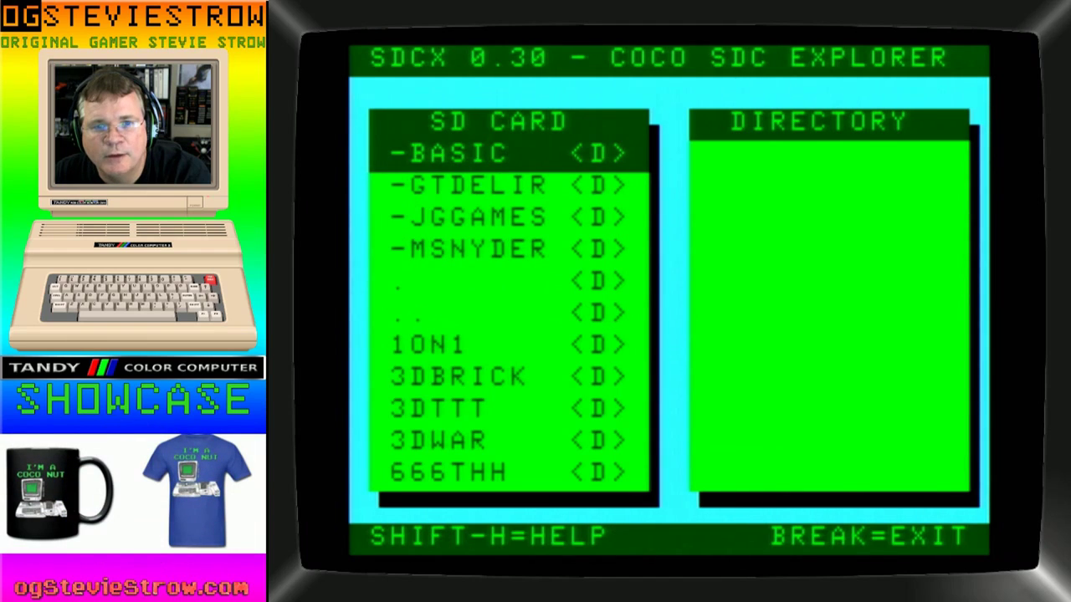
- Select the BACKGAMN folder and run BACKGAMN.BIN from its directory pane
key(Down)
key(Down)
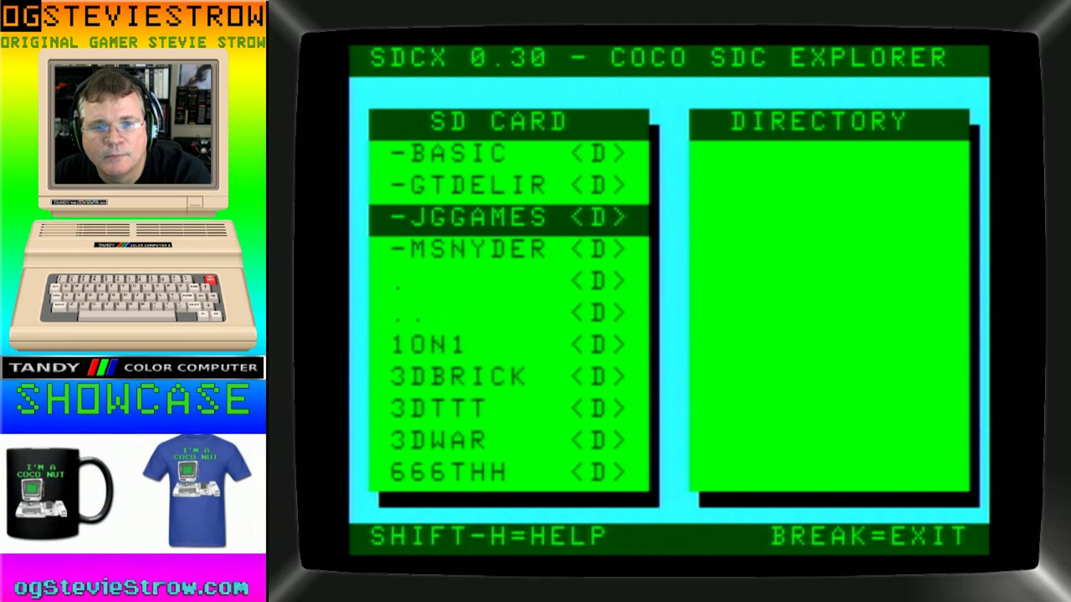
key(Down)
key(Down)
key(Down)
key(Down)
key(Down)
key(Down)
key(Down)
key(Down)
key(Down)
key(Down)
key(Down)
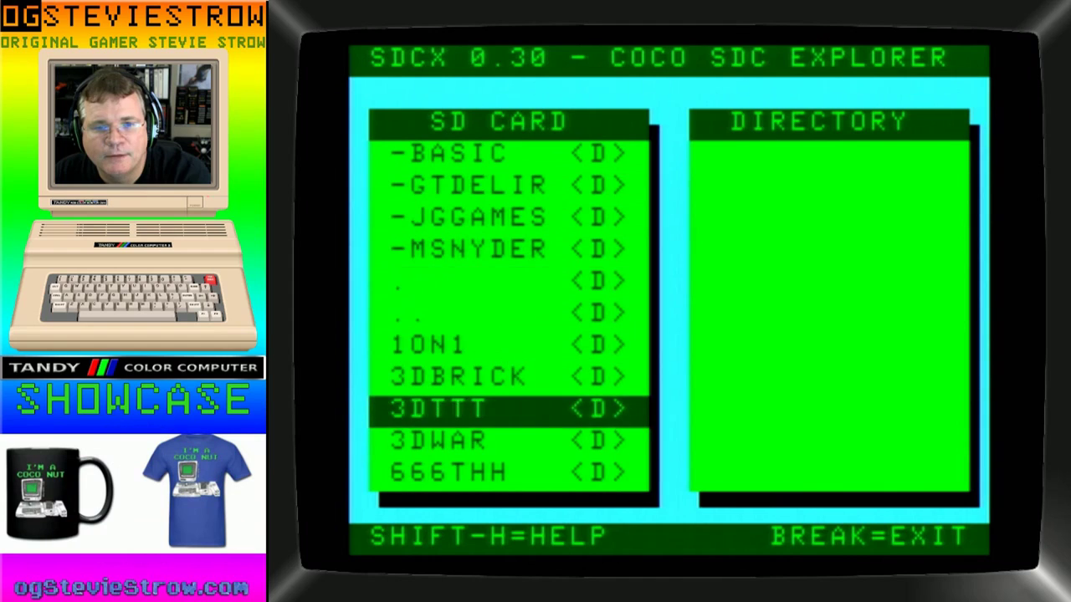
key(Down)
key(Down)
key(Down)
key(Down)
key(Down)
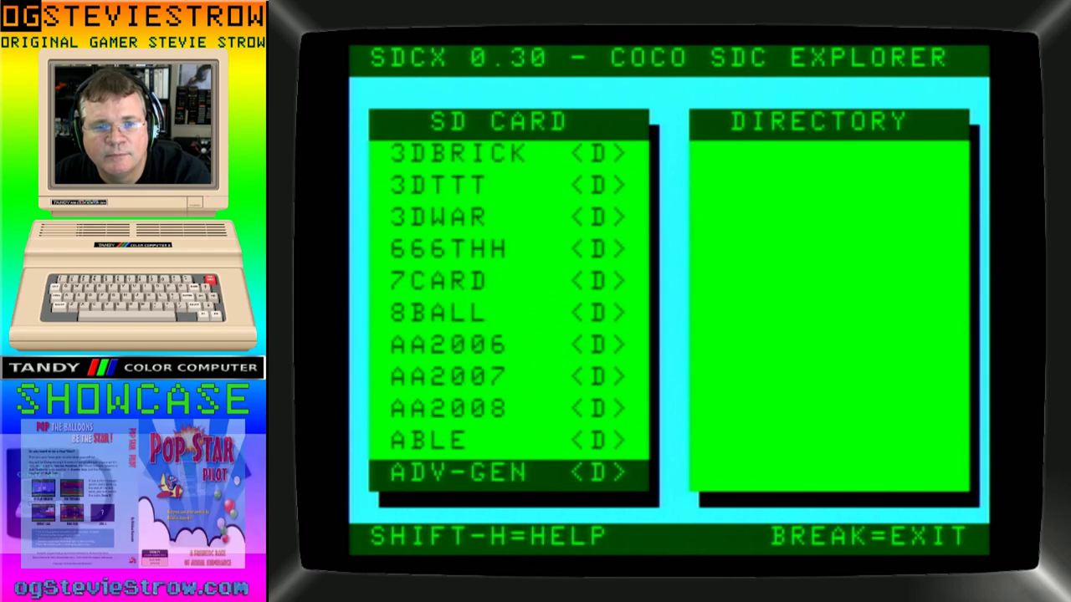
key(b)
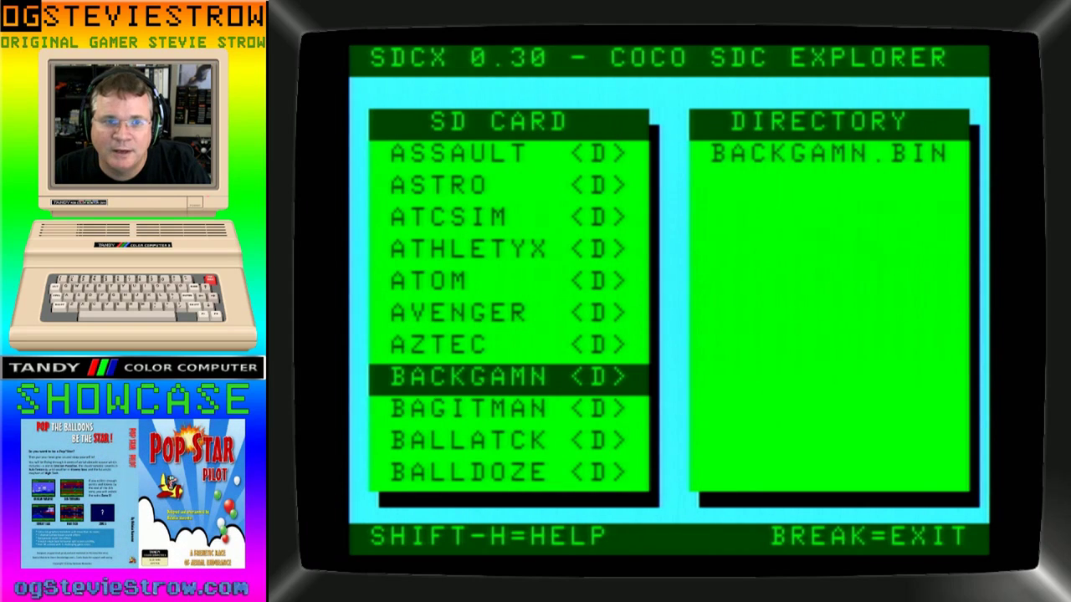
key(Right)
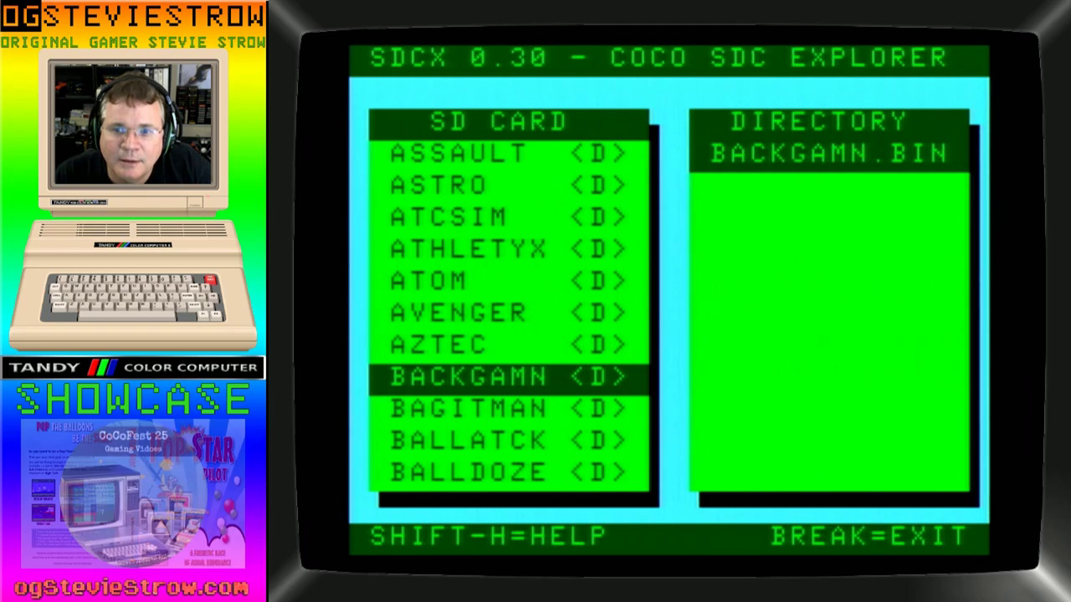
key(Return)
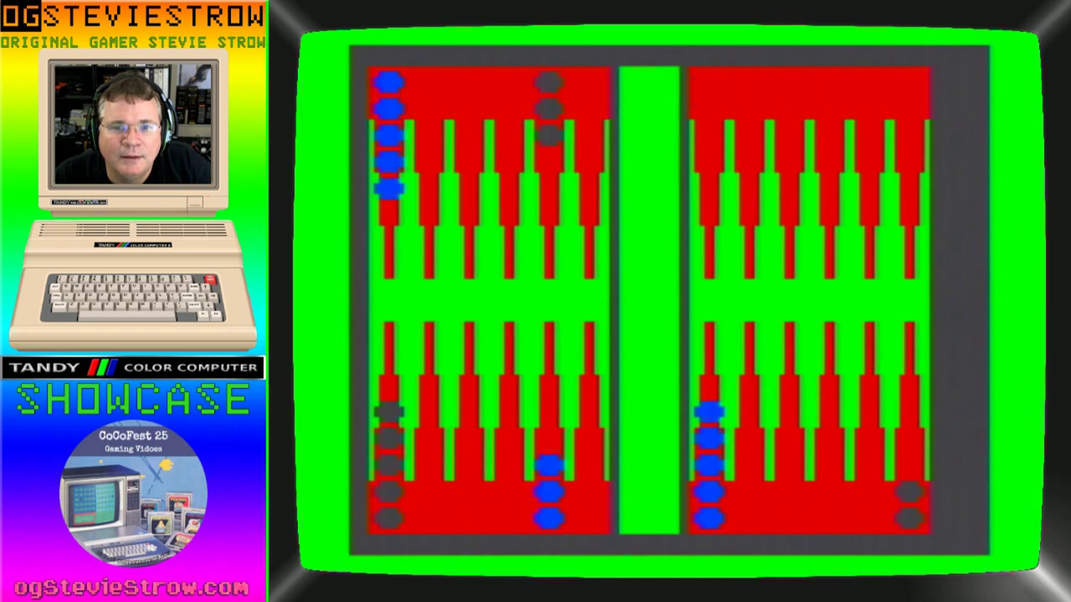